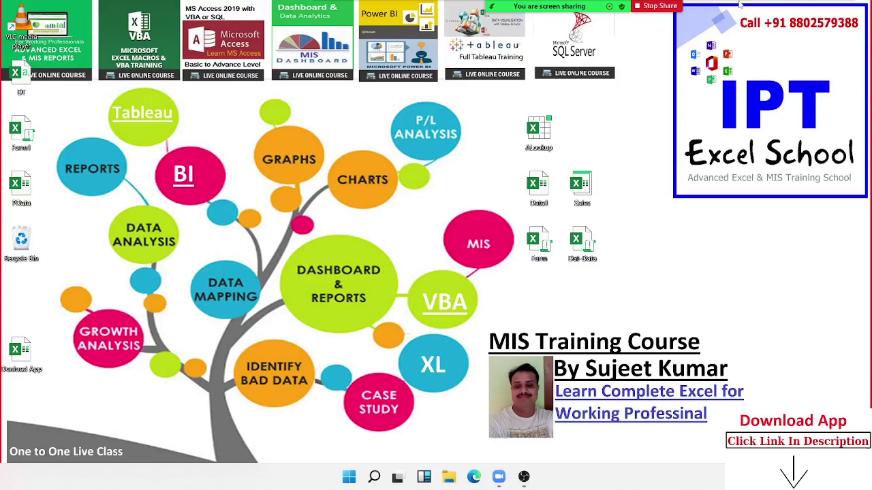
Start recording the meeting, then launch Excel from Windows Search.
click(839, 13)
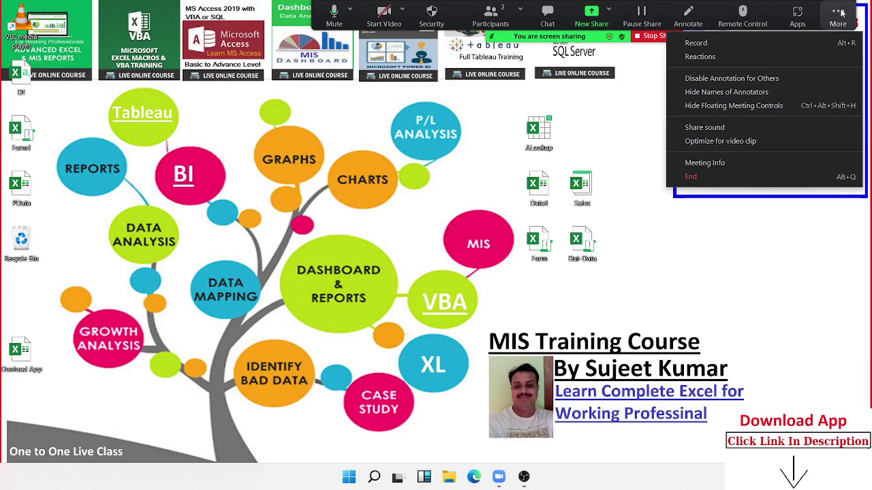
click(799, 47)
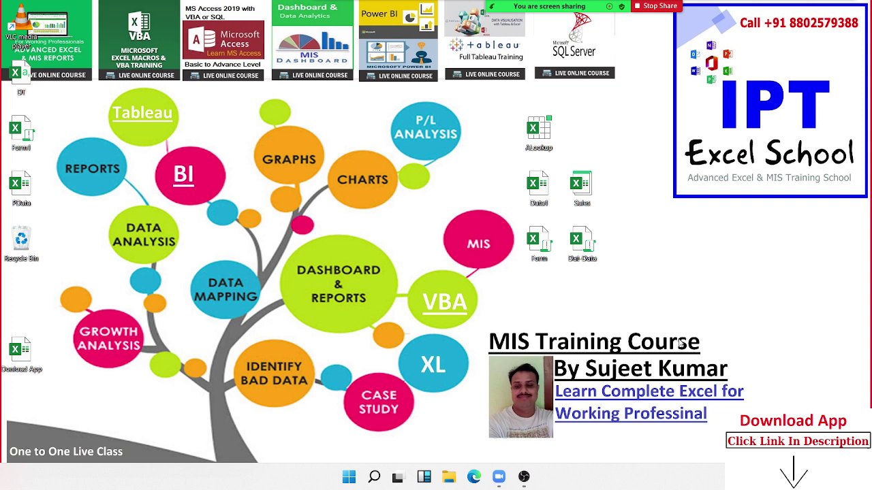
key(super)
text(excel)
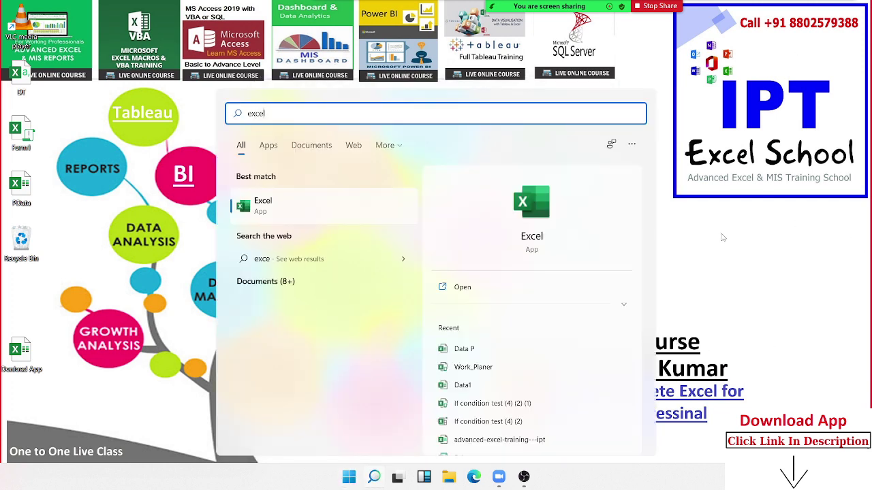
key(Return)
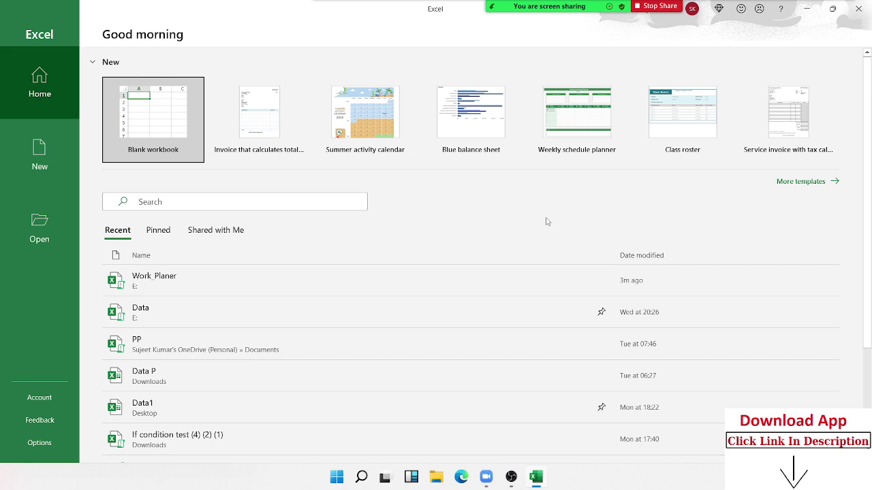
Open the Data workbook and select the whole Name-by-month table on sheet D1.
click(284, 329)
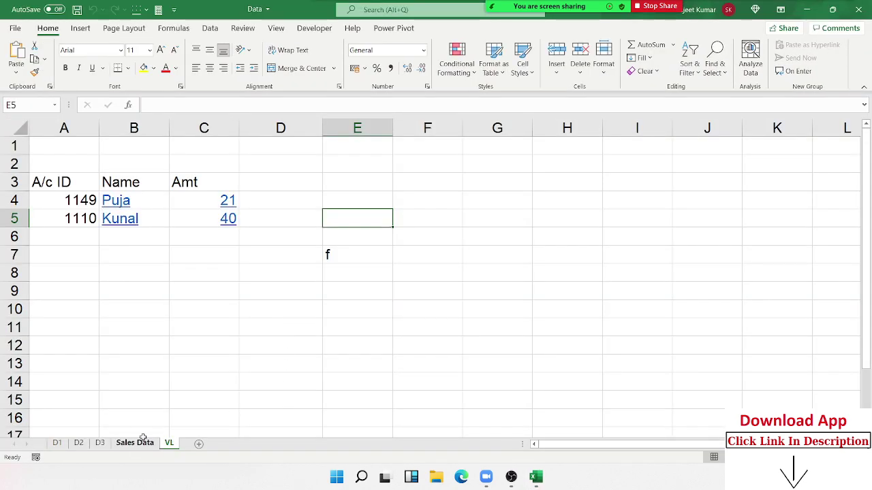
click(57, 443)
click(62, 274)
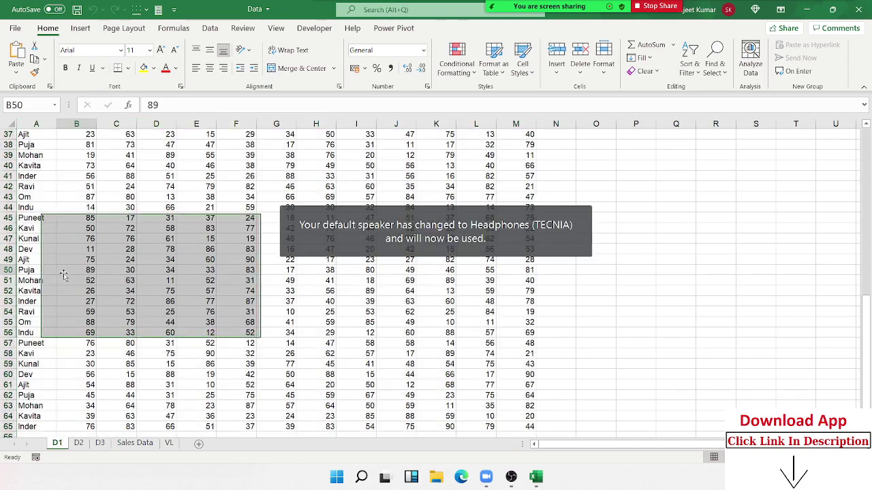
click(63, 274)
key(ctrl+Up)
key(Left)
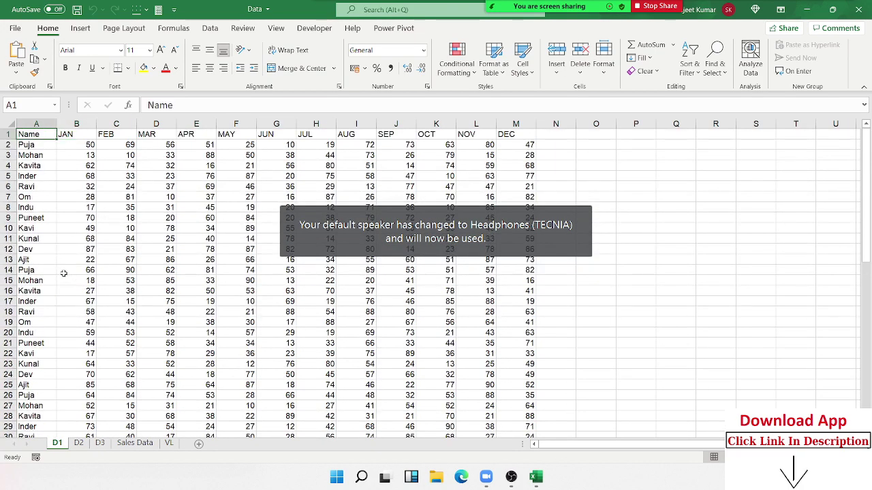
key(ctrl+shift+Right)
key(ctrl+shift+Down)
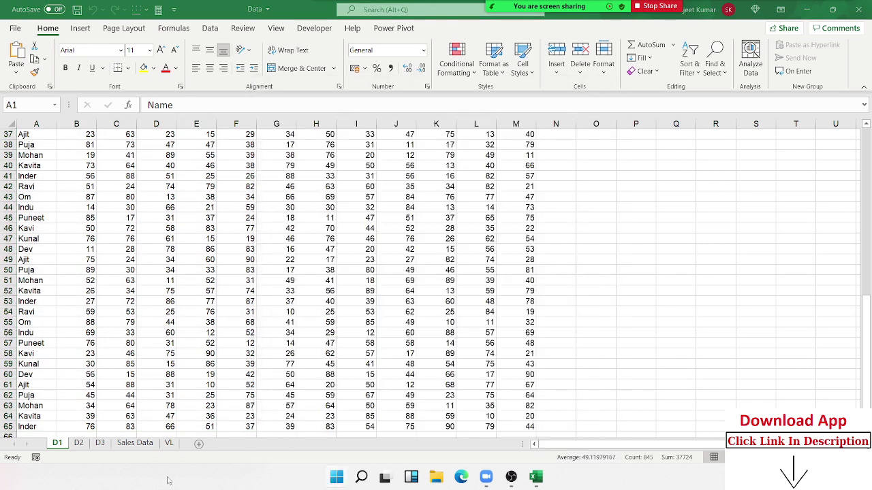
Bring up Windows Search over Excel with an empty search box.
key(super+s)
text(d)
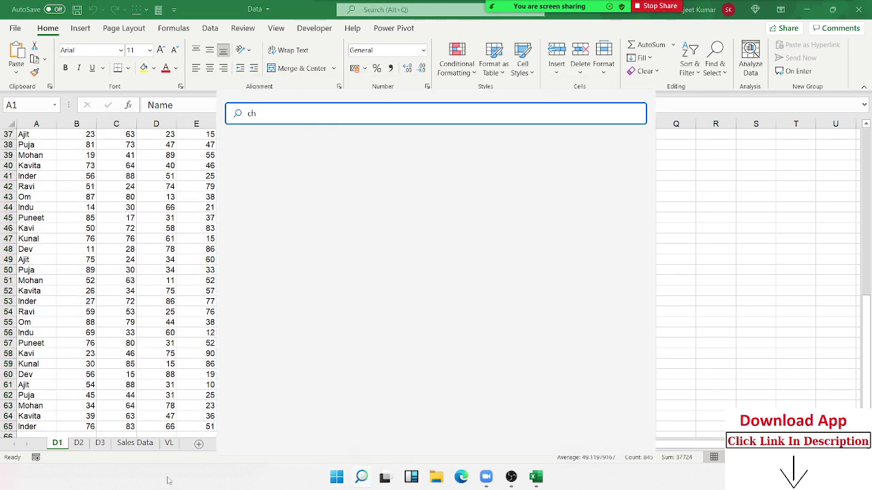
key(BackSpace)
key(BackSpace)
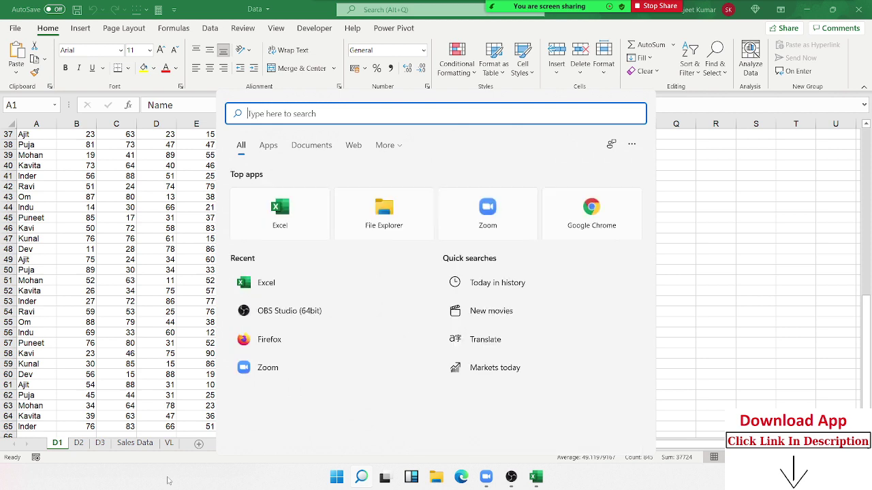
In Chrome, go to drive.google.com and open the Data P spreadsheet.
click(619, 222)
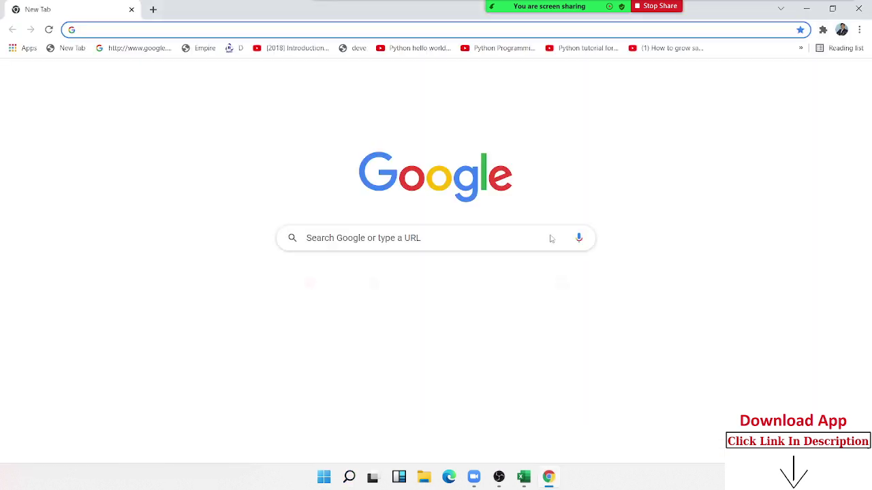
click(152, 30)
text(drive.google.com/drive/my-drive)
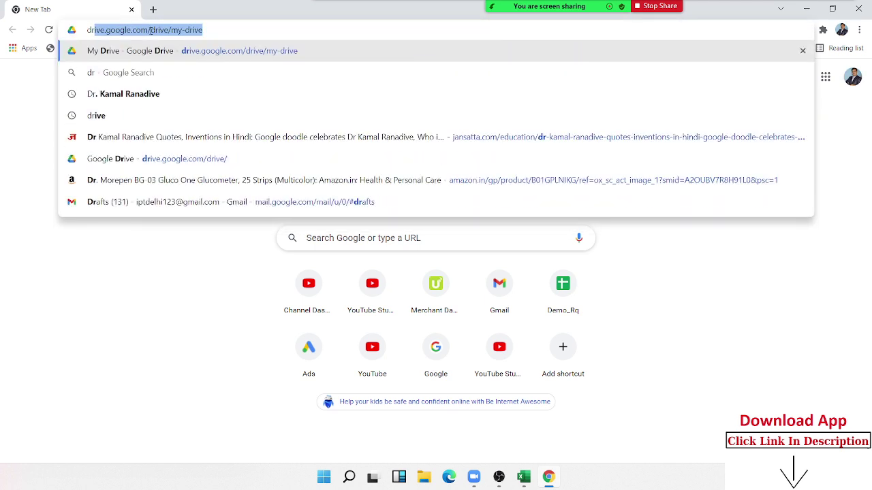
key(Return)
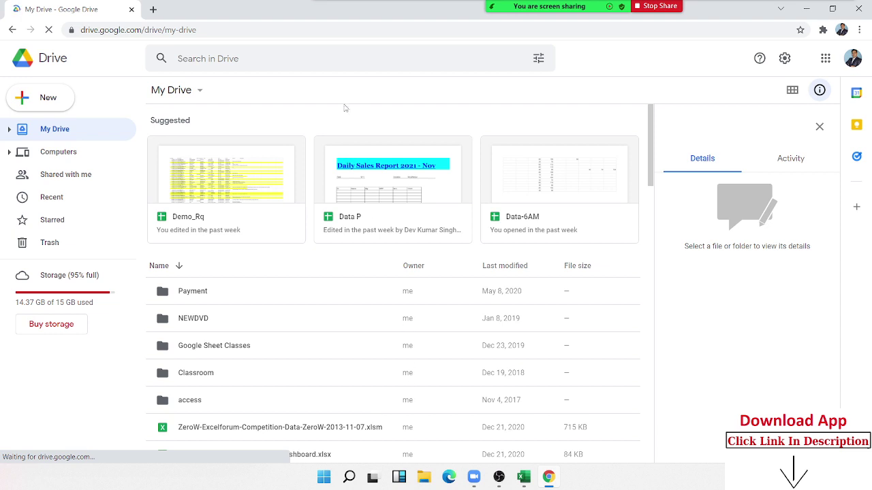
double_click(376, 183)
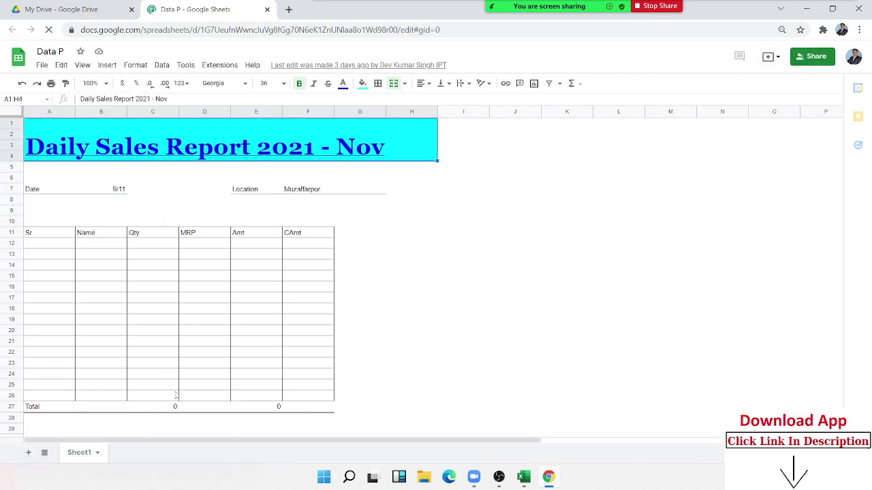
Add a blank Sheet2 to Data P, then copy Excel's full A1:M65 table.
click(29, 453)
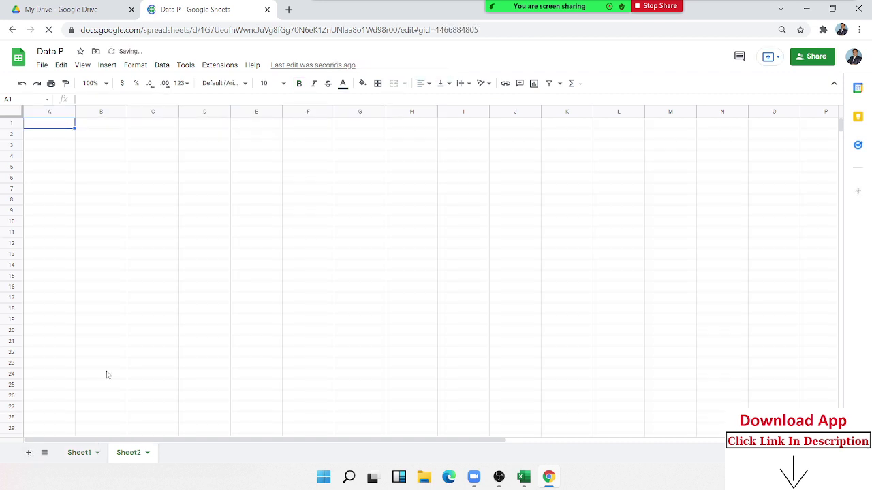
click(524, 477)
scroll(221, 297, up, 12)
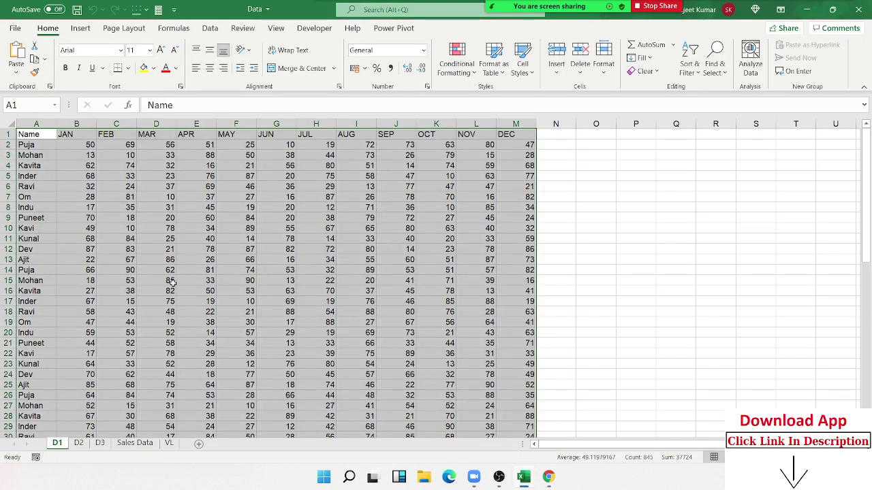
click(225, 198)
scroll(216, 241, down, 20)
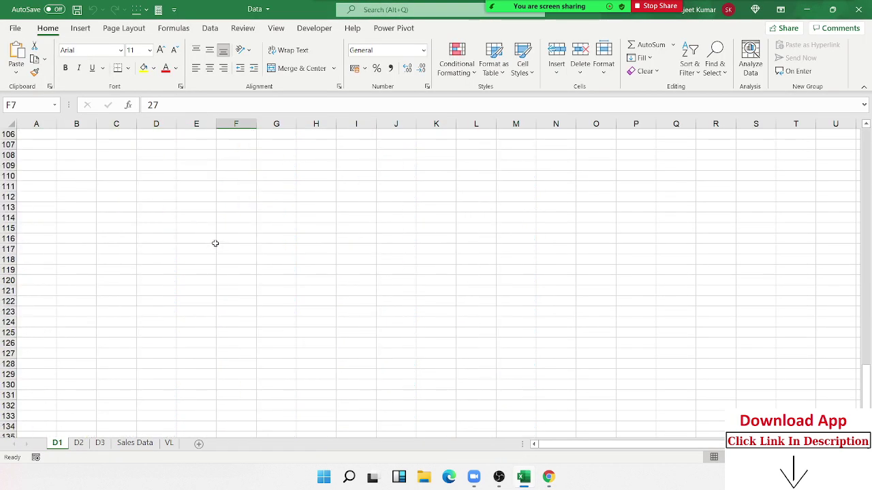
scroll(215, 240, up, 20)
click(44, 131)
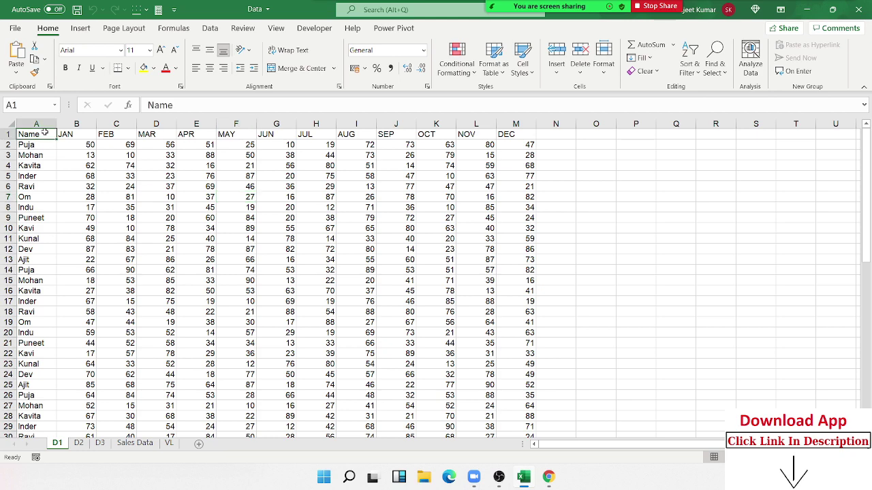
key(ctrl+shift+Right)
key(ctrl+shift+Down)
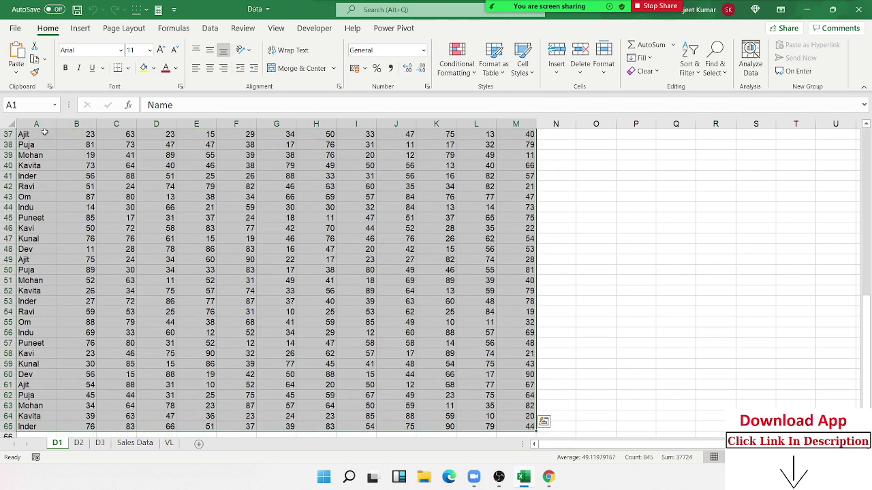
key(ctrl+c)
Paste the table into Sheet2, undo that paste, and bring up the Run box.
key(alt+Tab)
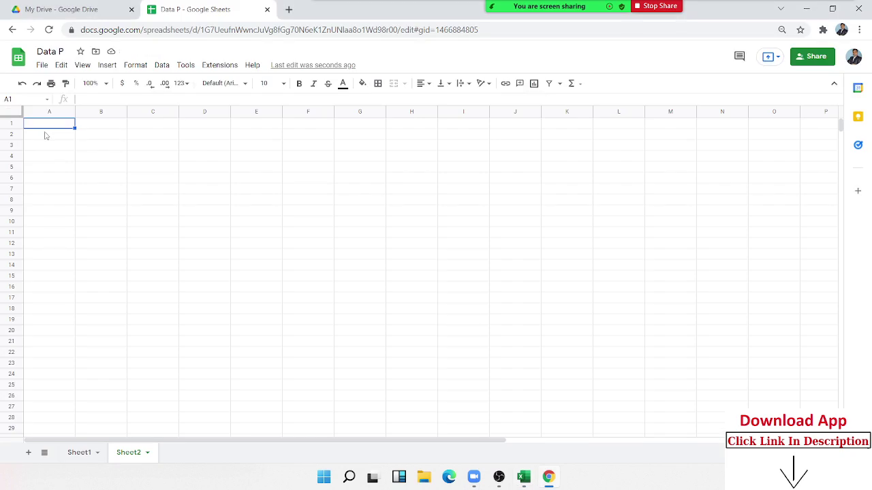
key(ctrl+v)
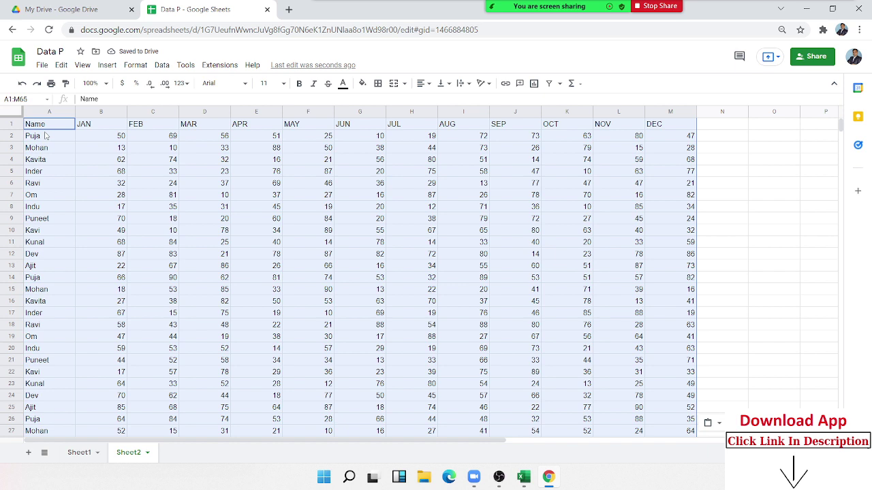
key(ctrl+z)
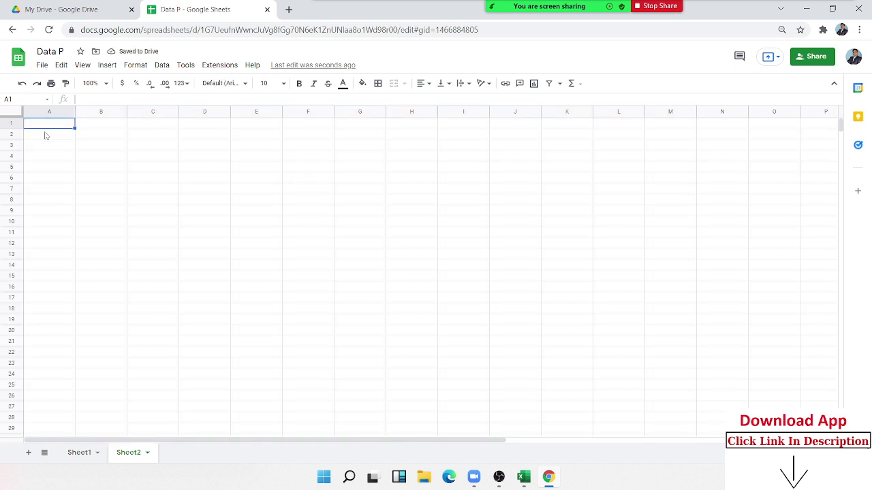
key(super+r)
Paste the Excel table into Notepad as plain text, then paste that into Sheet2 at A1.
text(no)
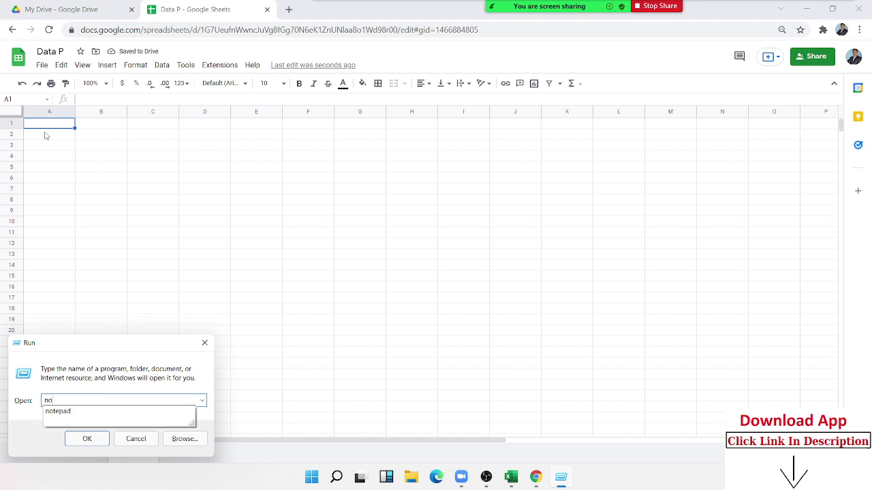
key(Down)
key(Return)
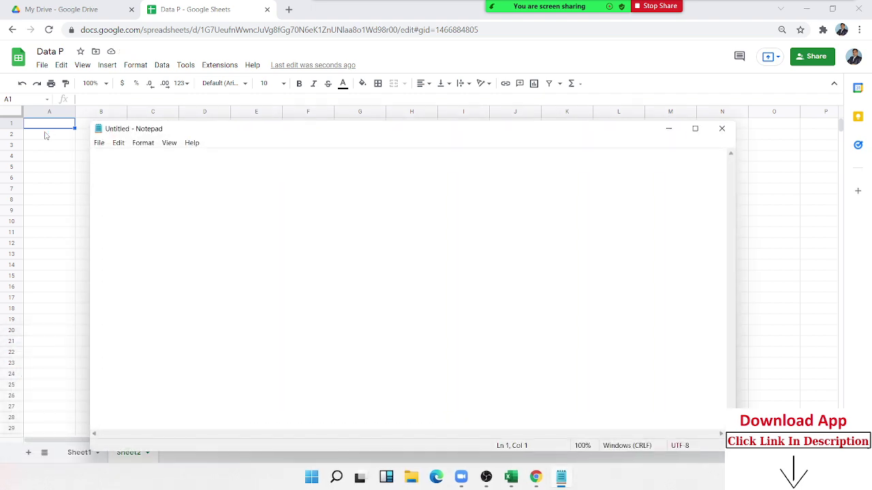
key(ctrl+v)
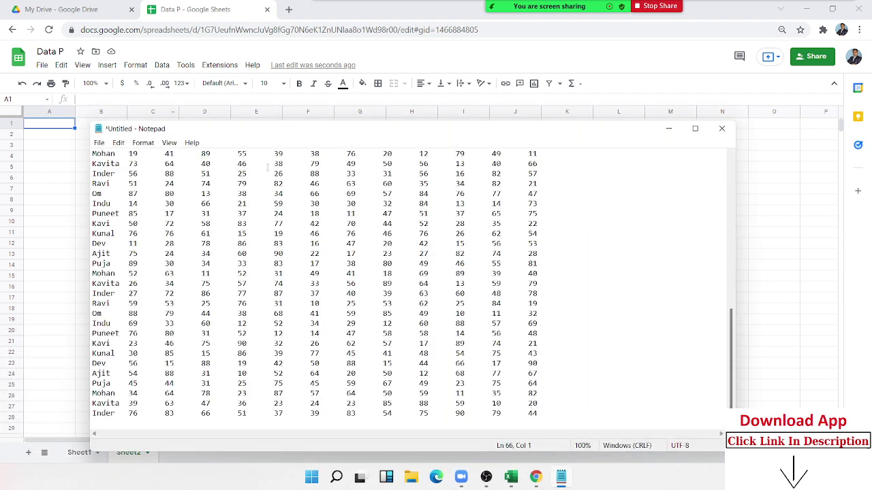
click(693, 133)
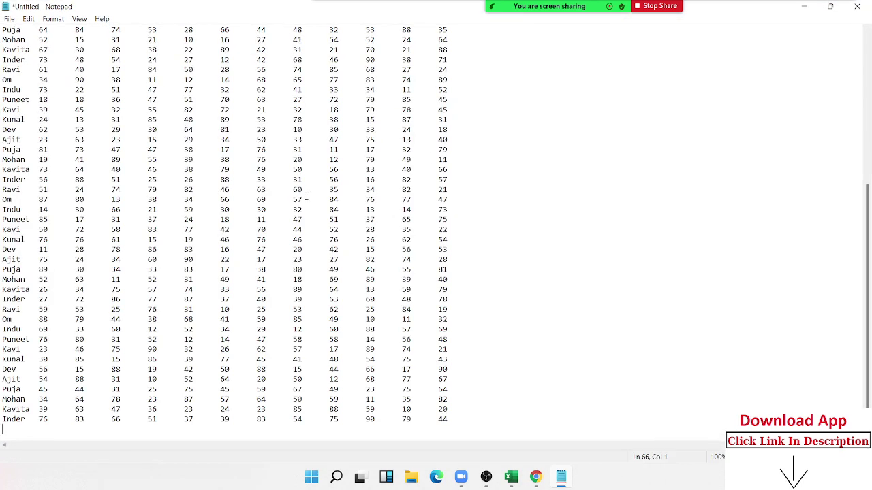
key(ctrl+a)
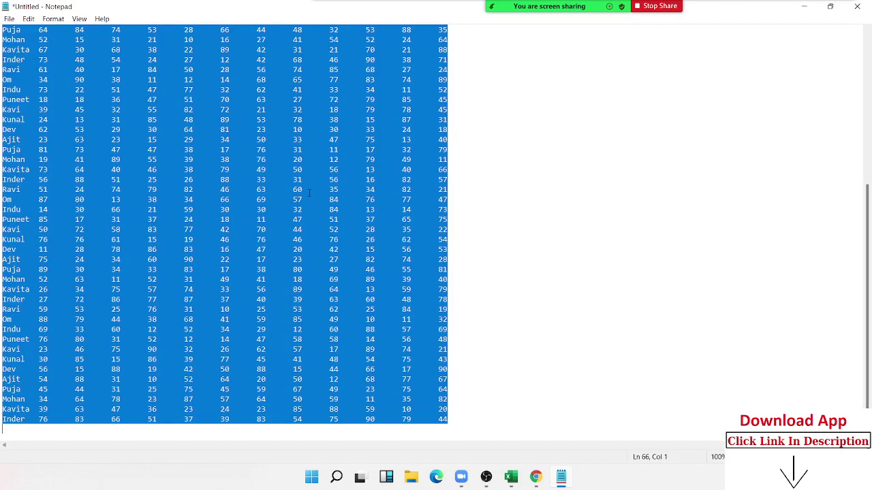
key(alt+Tab)
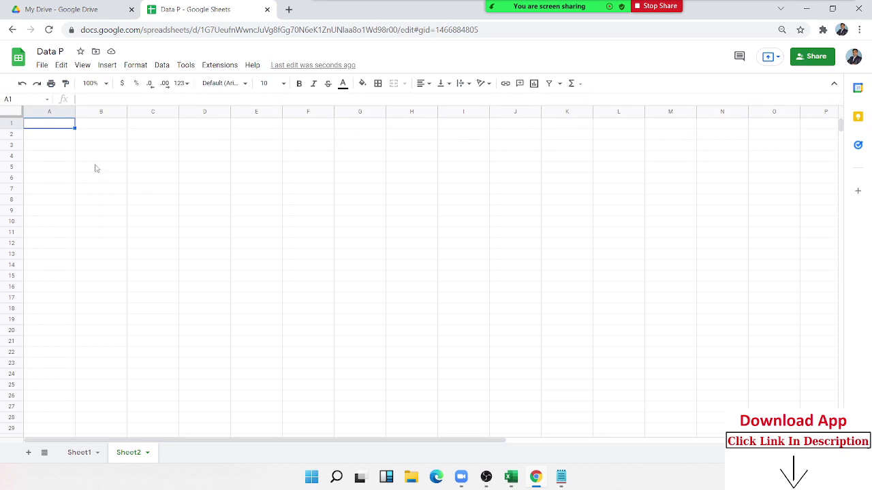
key(ctrl+v)
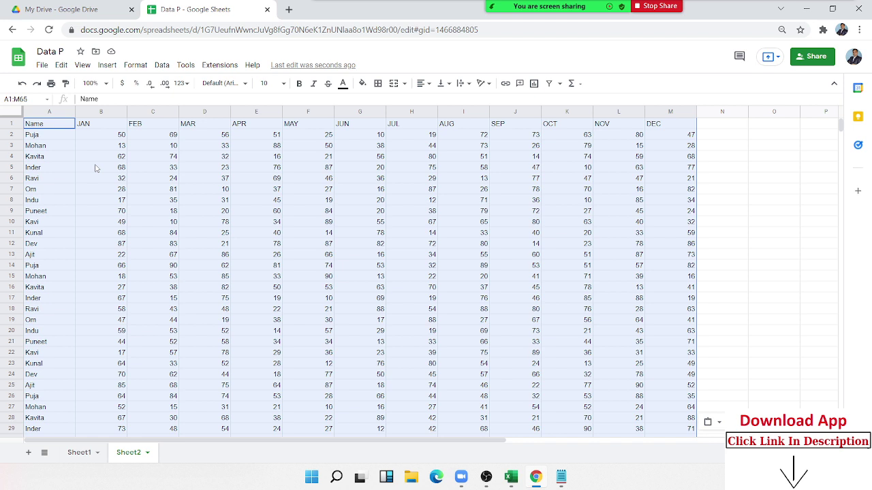
Delete the pasted A1:M65 Name table from Sheet2.
key(Delete)
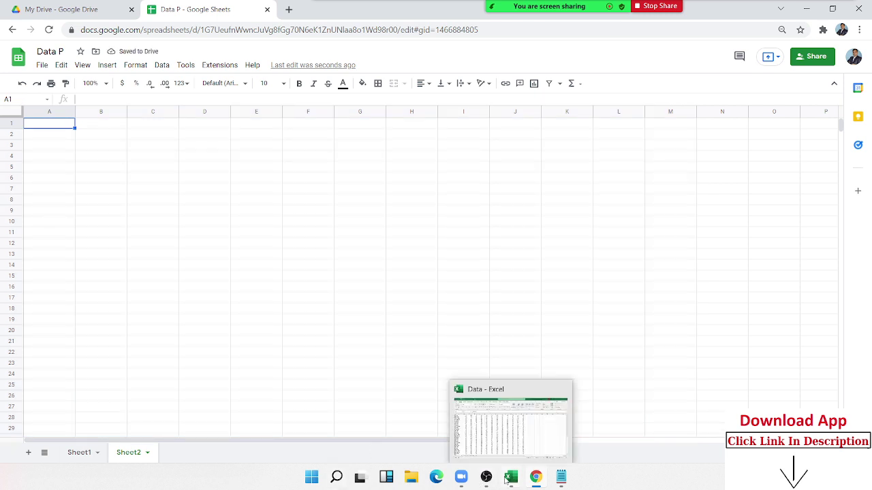
Close the untitled Notepad document with Don't Save and bring Excel's Data workbook forward.
mouse_move(460, 479)
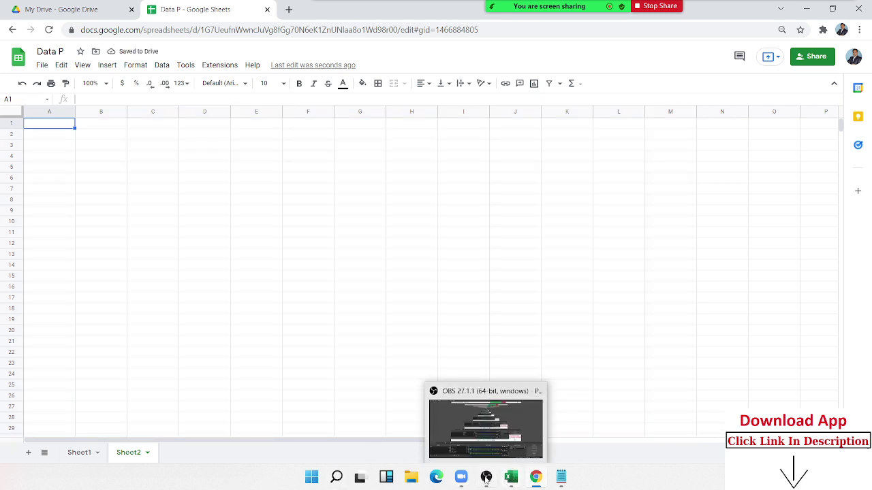
click(561, 476)
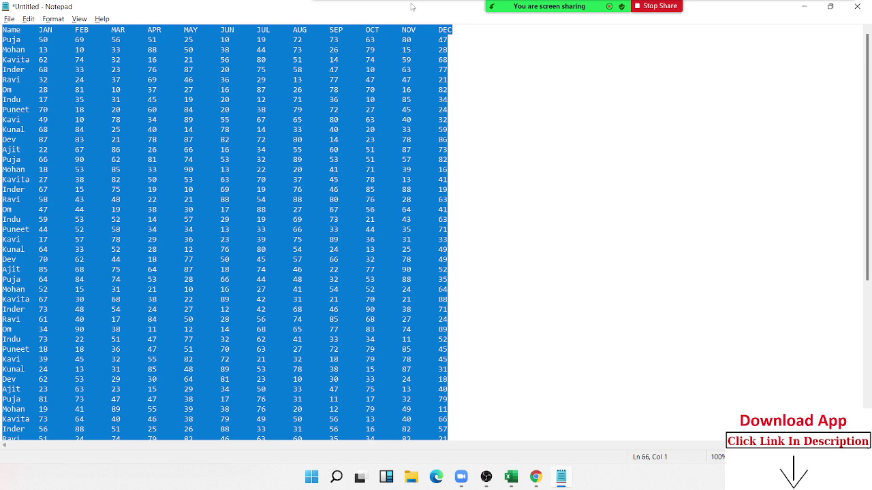
click(857, 8)
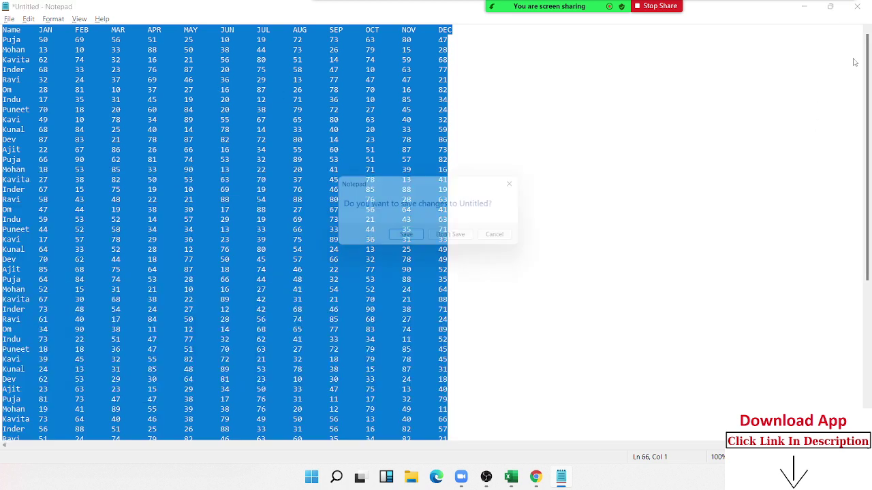
click(440, 240)
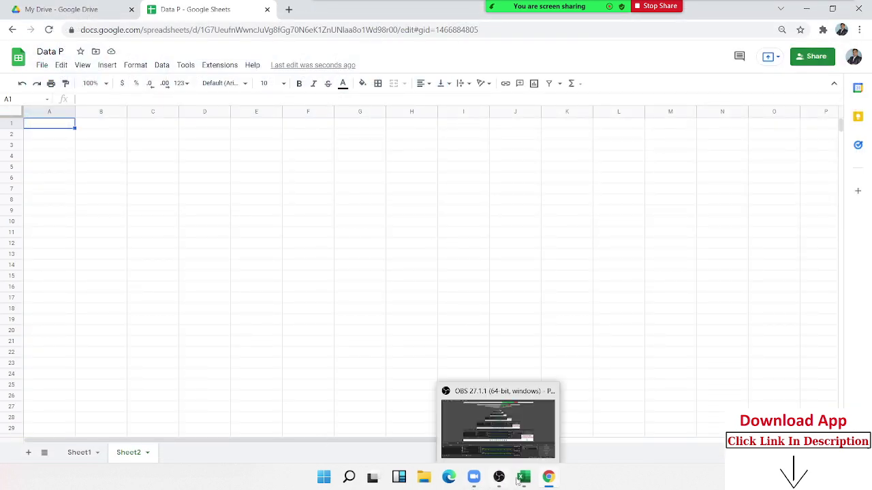
mouse_move(522, 478)
click(516, 436)
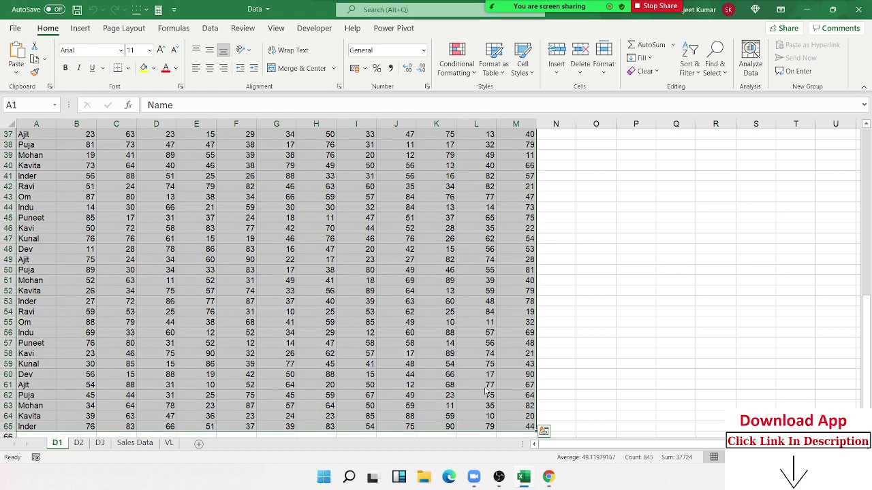
Copy Excel's Name and JAN–DEC table and paste it into Sheet2 at A1.
key(ctrl+q)
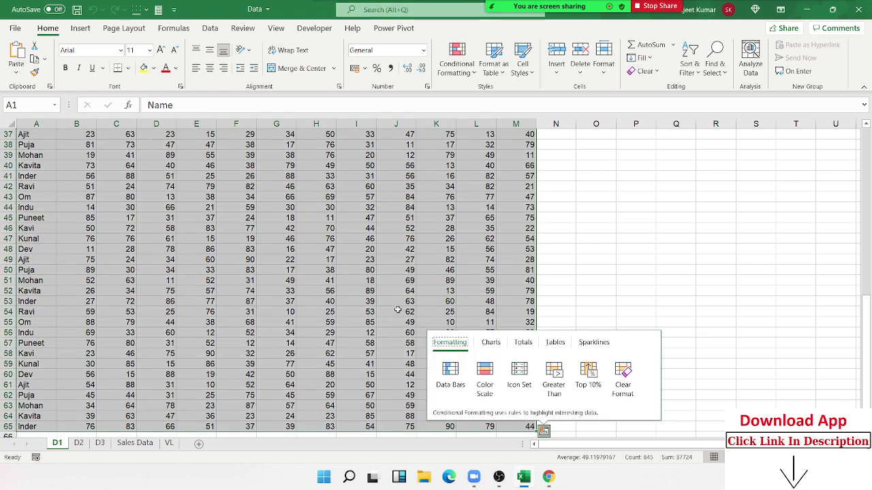
key(alt+Tab)
key(ctrl+v)
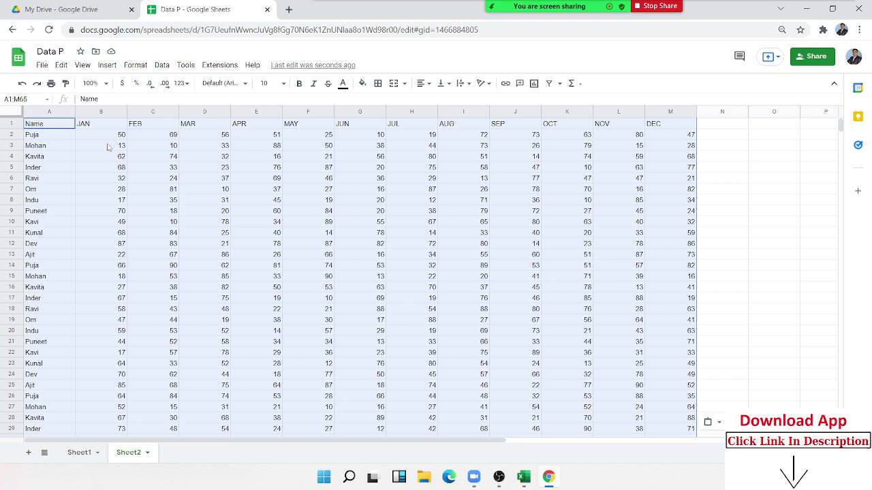
click(189, 171)
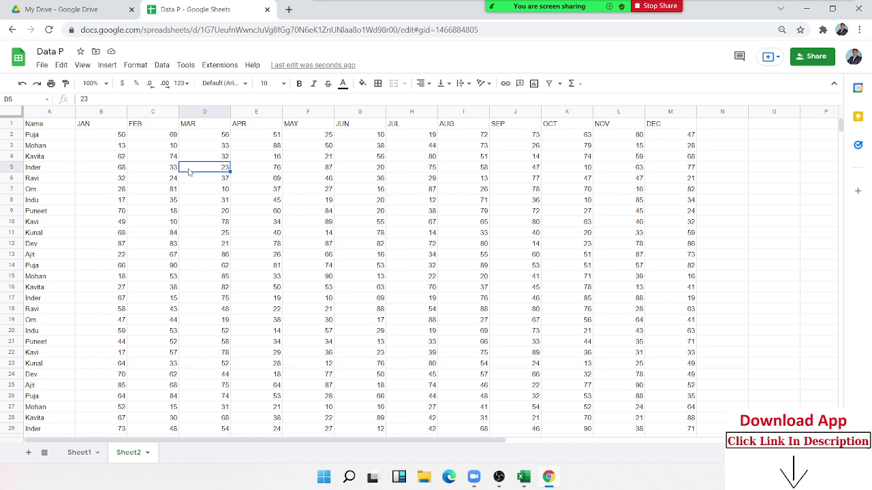
scroll(92, 334, down, 5)
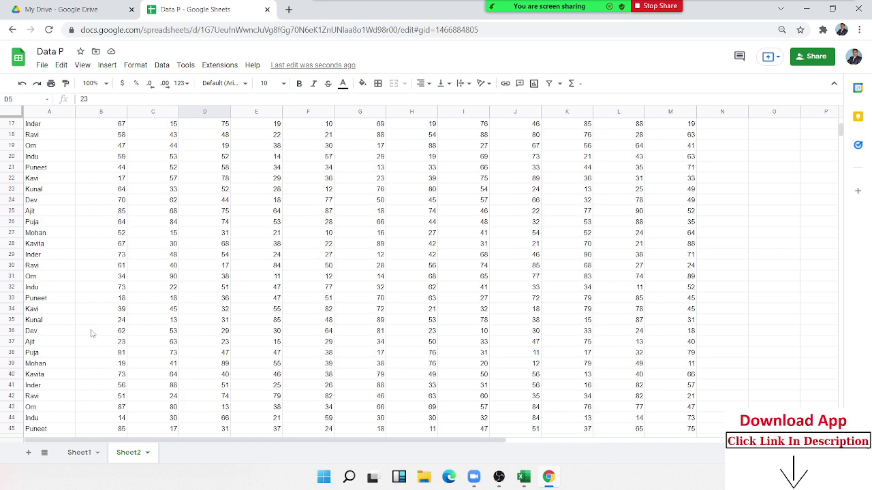
scroll(92, 333, up, 5)
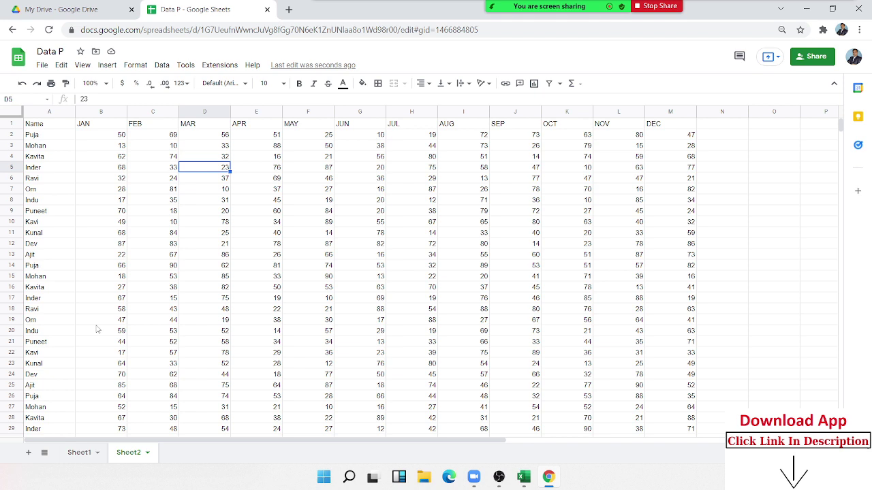
click(823, 24)
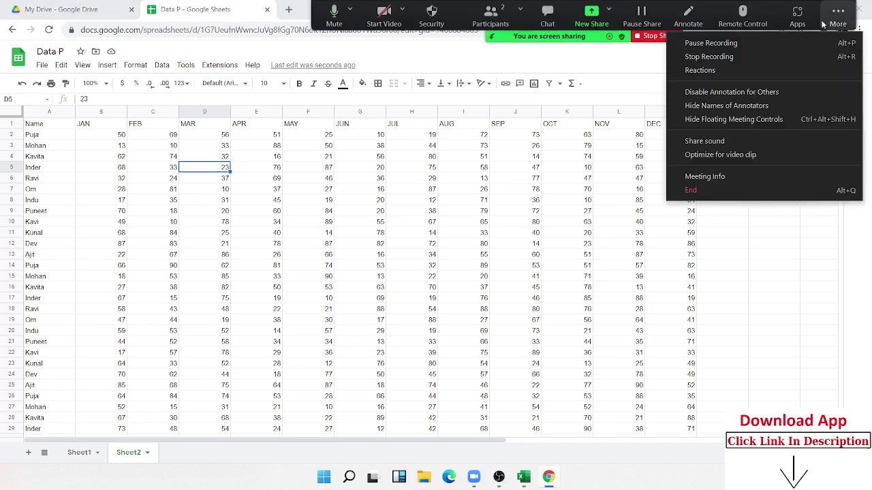
click(824, 24)
click(485, 192)
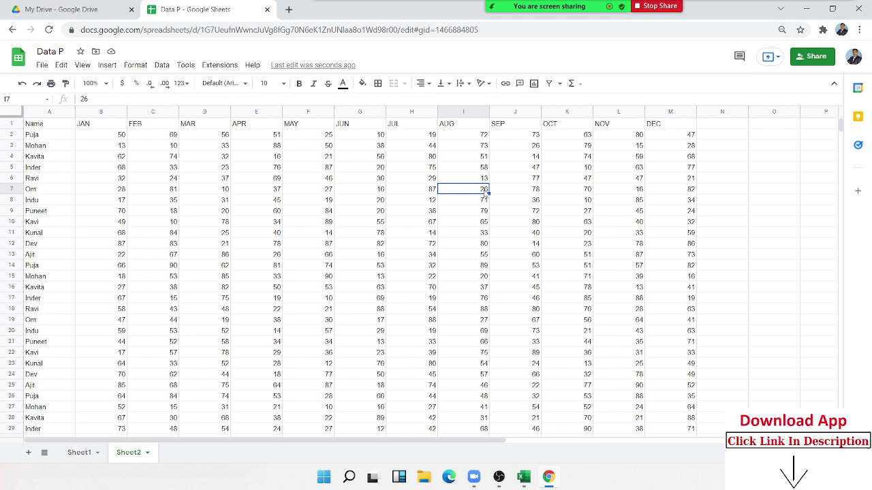
click(34, 126)
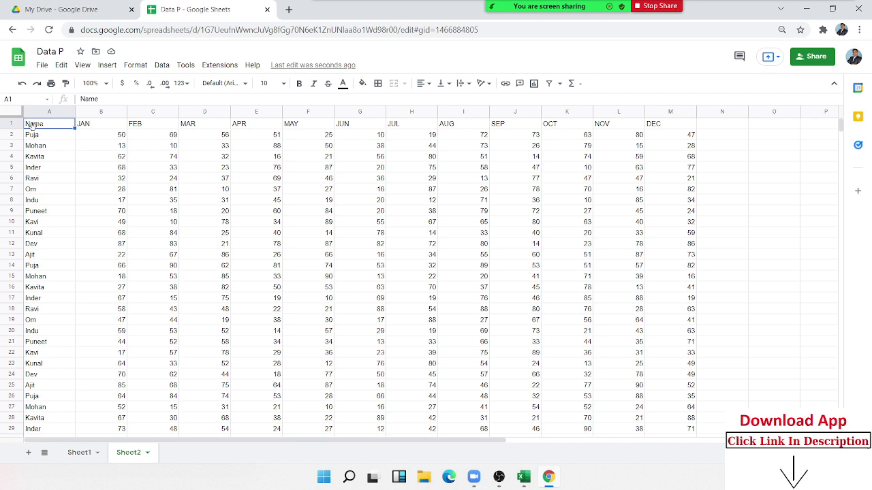
key(ctrl+a)
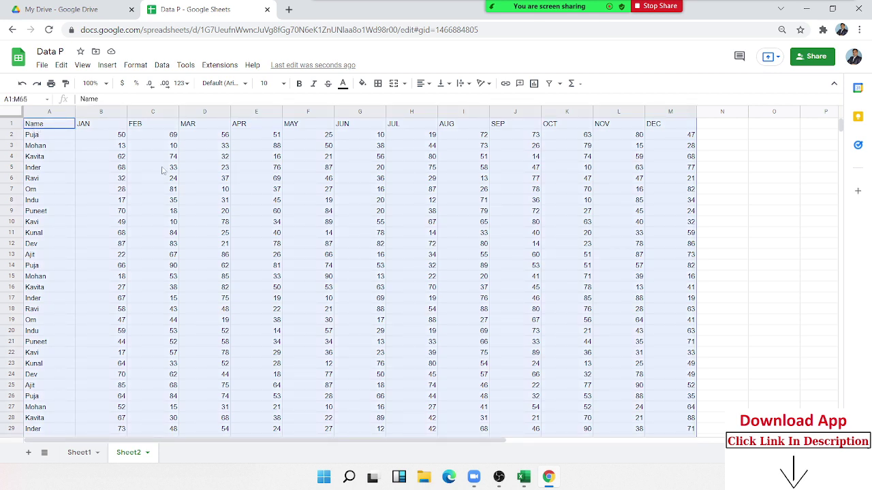
Insert one blank row above Mohan's row 15.
click(176, 169)
key(ctrl+a)
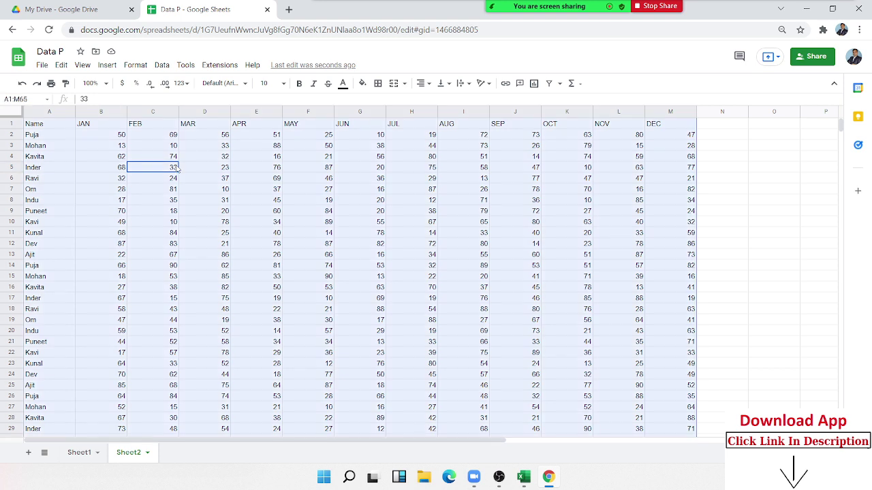
click(311, 147)
click(305, 113)
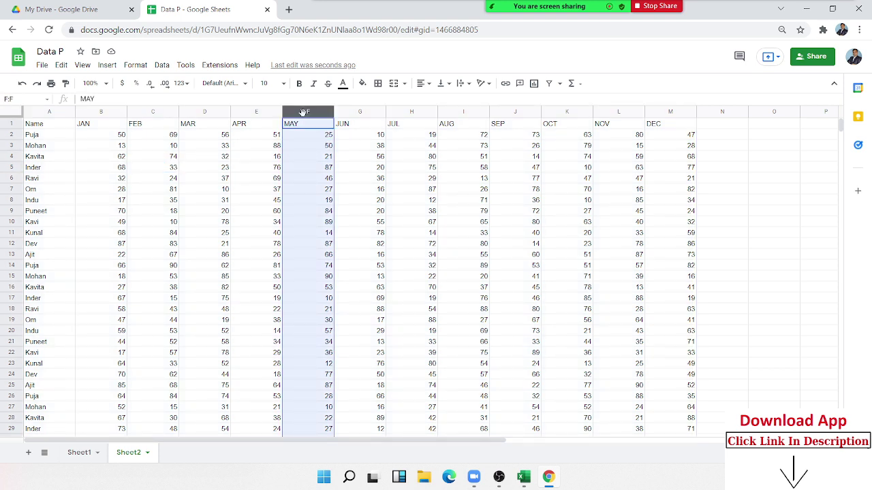
click(9, 276)
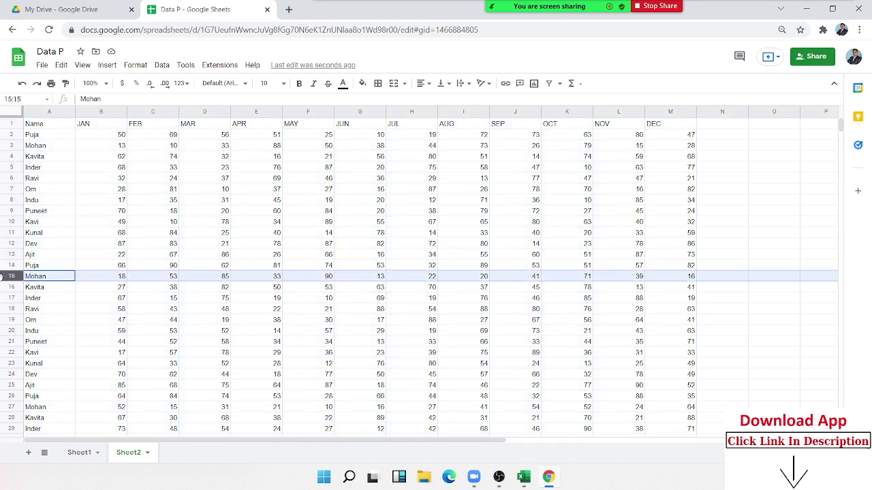
key(ctrl+plus)
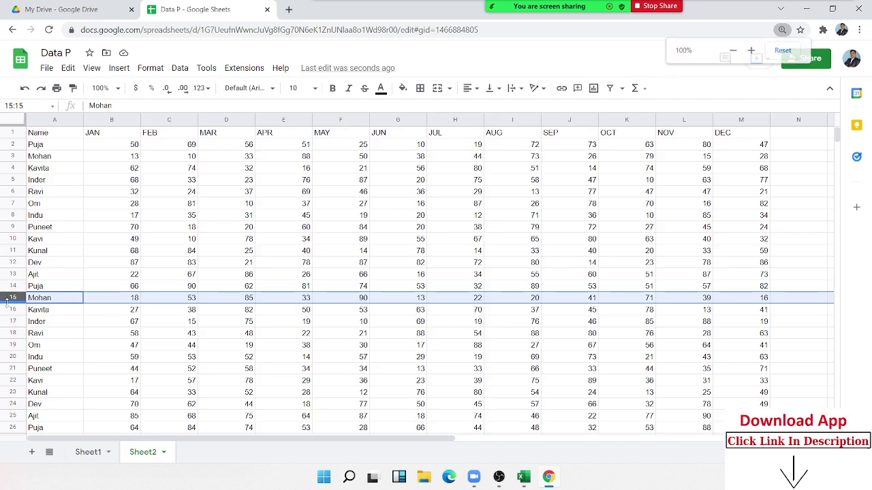
right_click(8, 302)
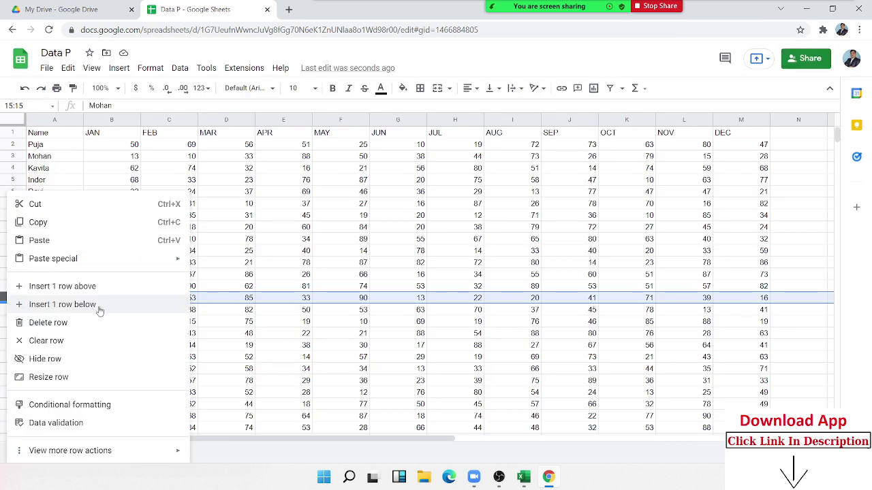
click(68, 287)
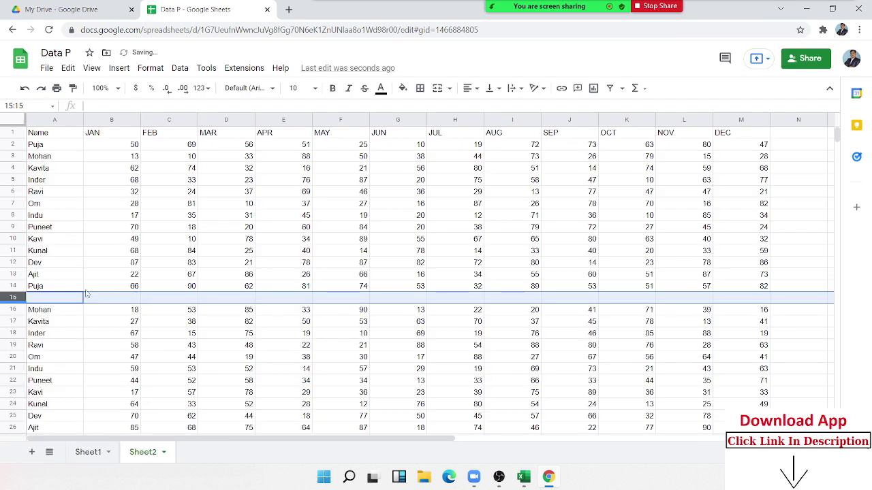
Select the data block A1:M14 above the new blank row.
click(154, 205)
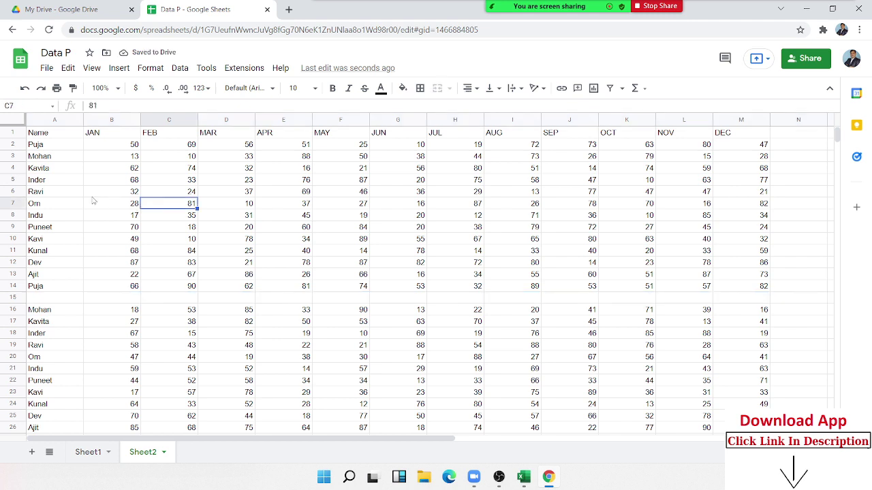
click(45, 136)
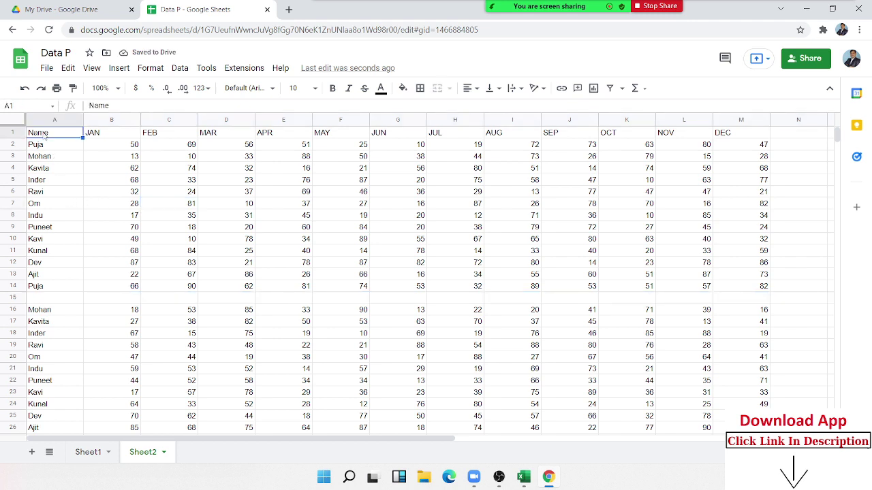
key(ctrl+a)
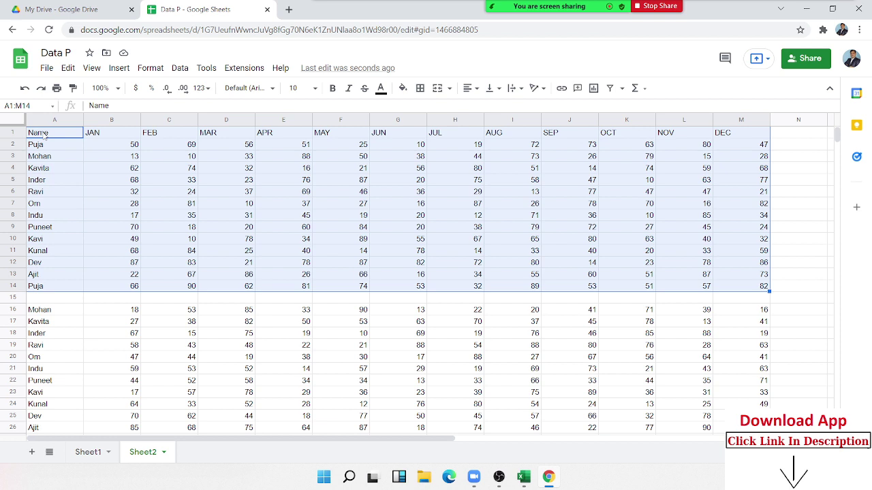
click(89, 172)
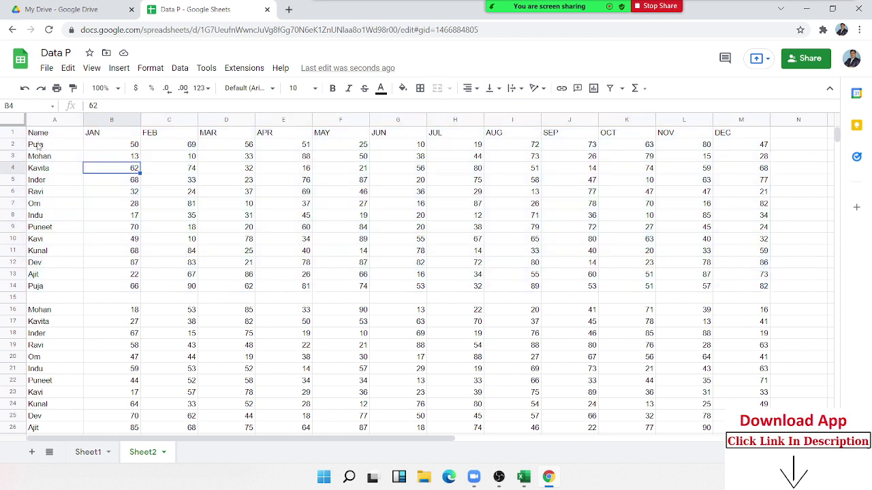
key(ctrl+Home)
key(ctrl+a)
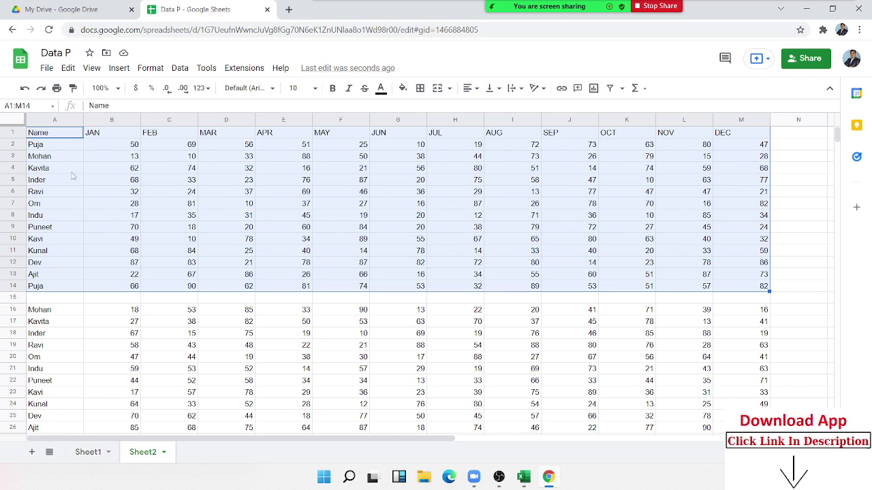
Enter 20 in F15 of the blank row, then select the full range A1:M66.
click(325, 302)
text(20)
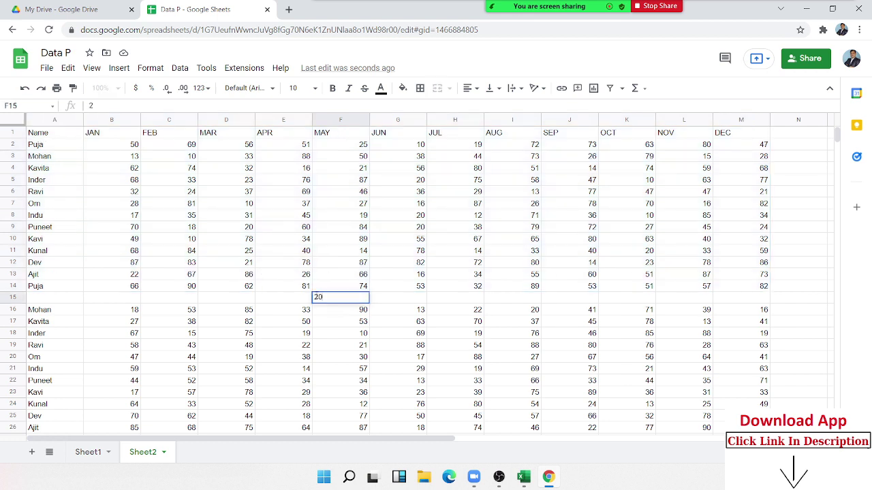
key(Return)
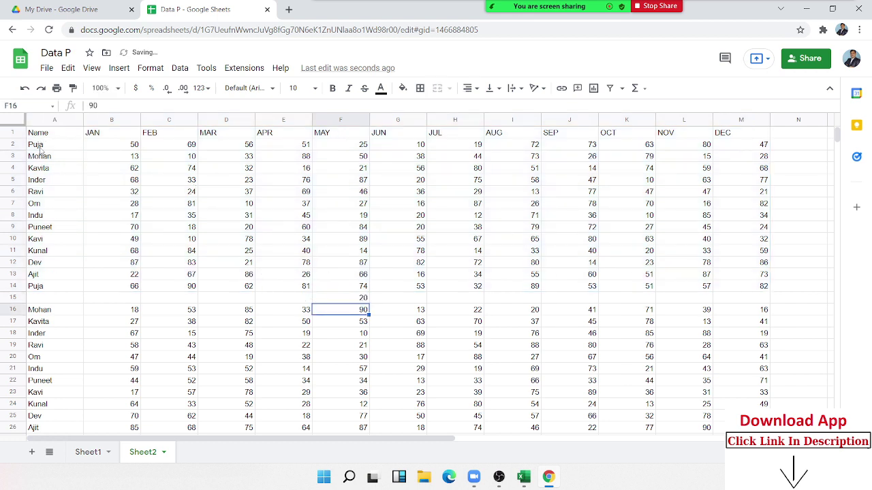
click(49, 134)
key(ctrl+a)
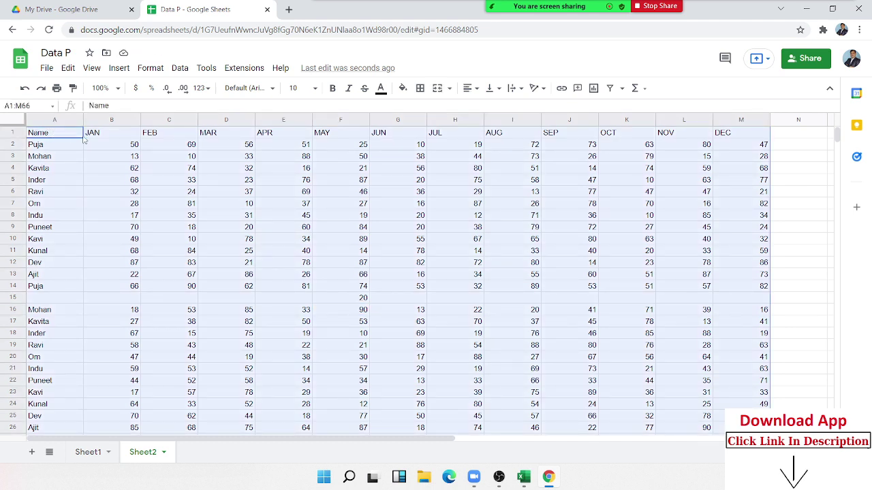
click(155, 171)
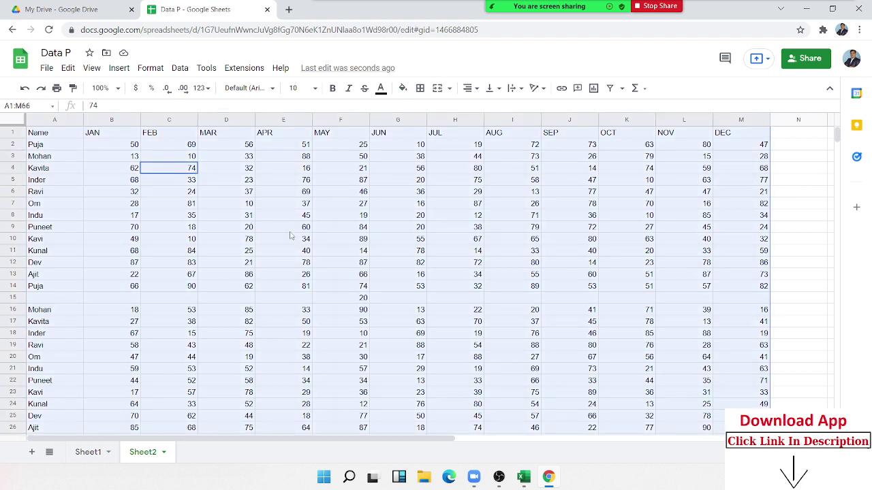
click(291, 233)
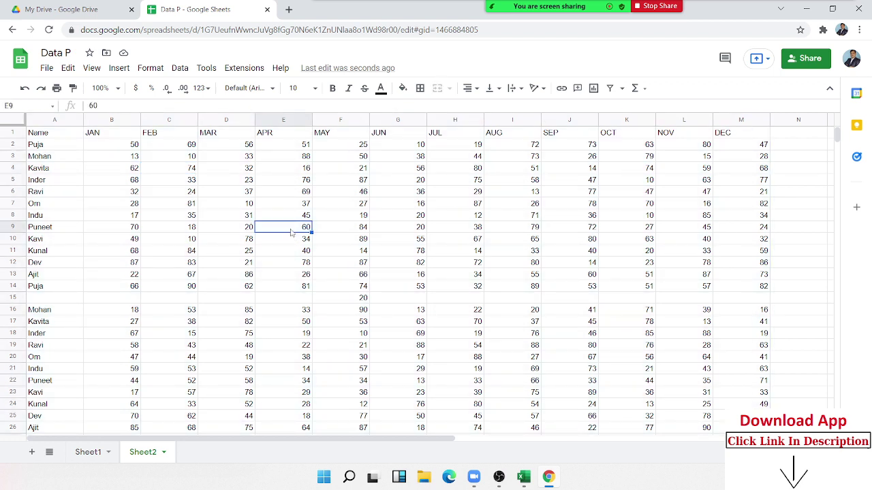
click(358, 300)
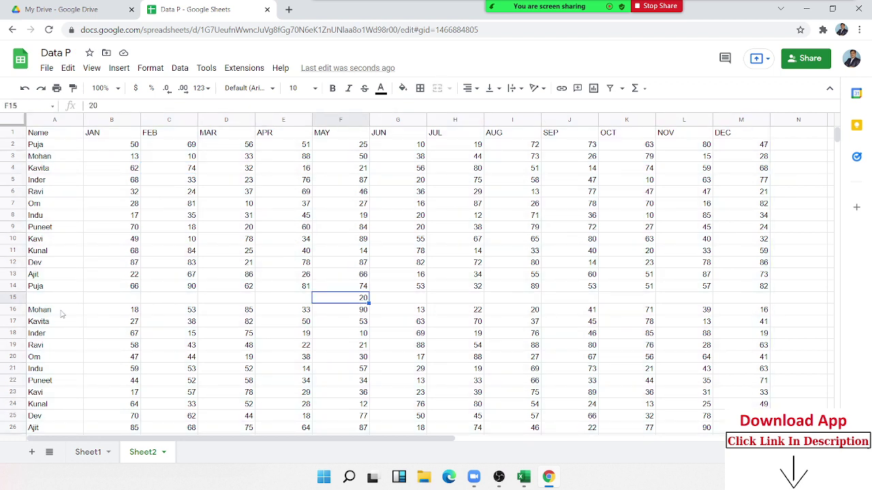
Delete the near-empty row 15 so the table runs continuously again.
click(12, 297)
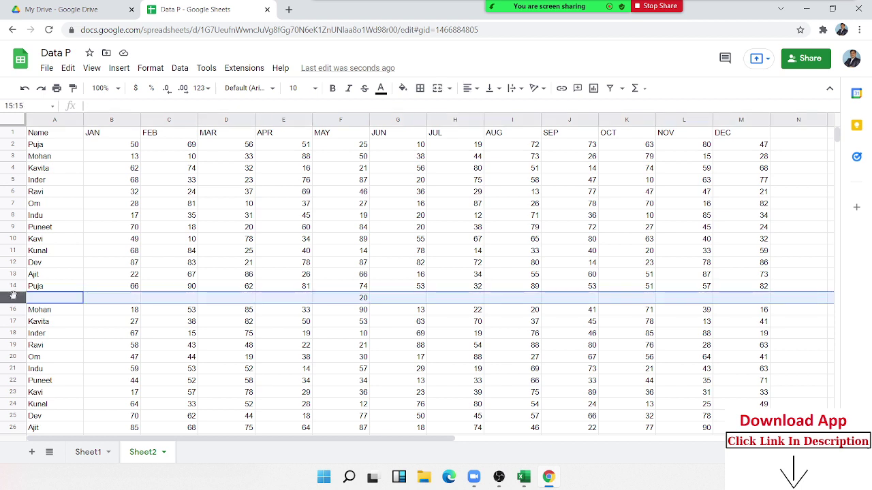
click(12, 296)
key(ctrl+minus)
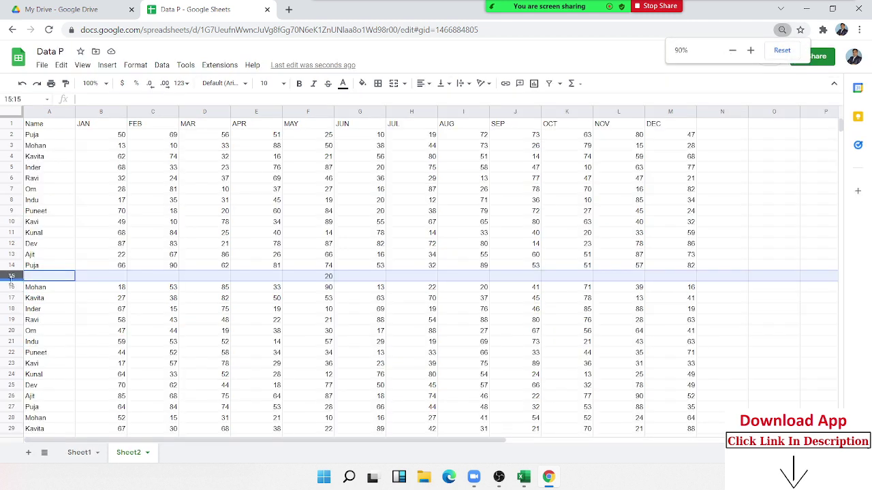
right_click(11, 278)
mouse_move(12, 279)
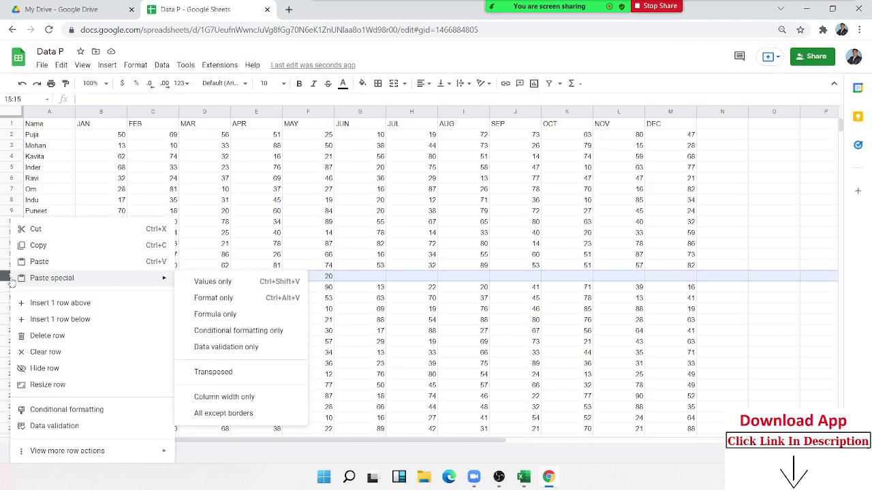
click(33, 337)
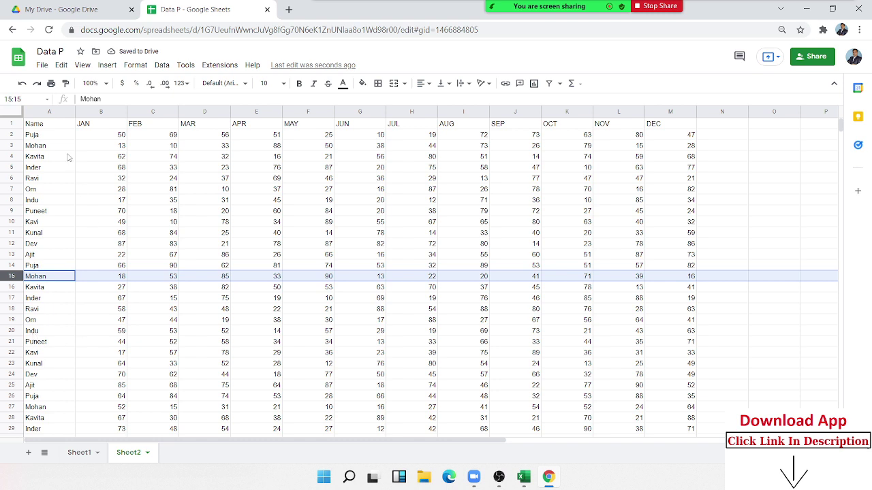
click(43, 135)
click(46, 126)
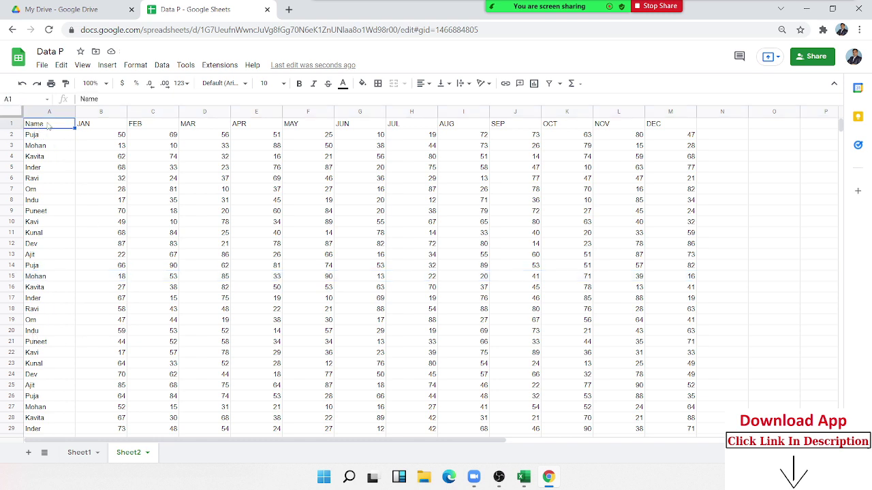
key(ctrl+a)
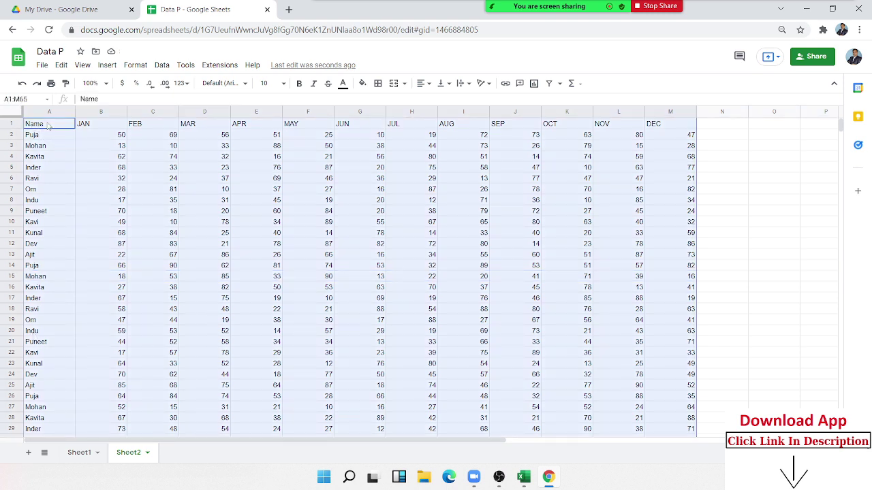
key(ctrl+a)
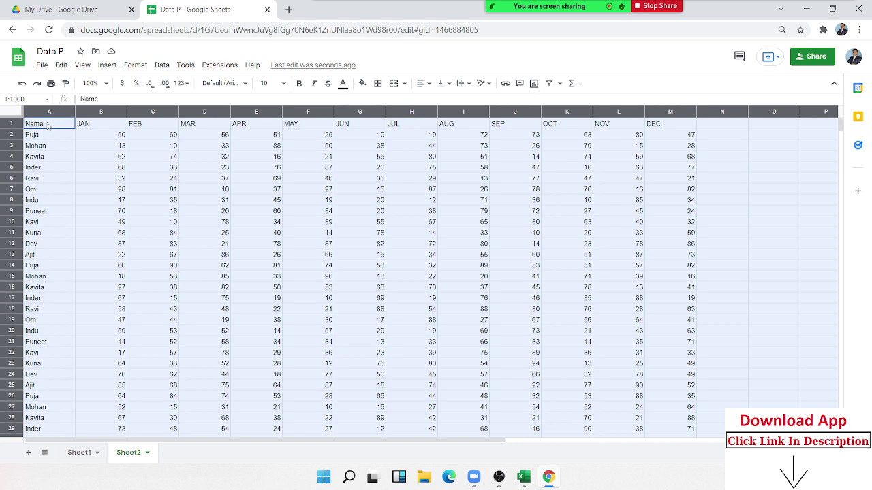
click(49, 126)
click(140, 179)
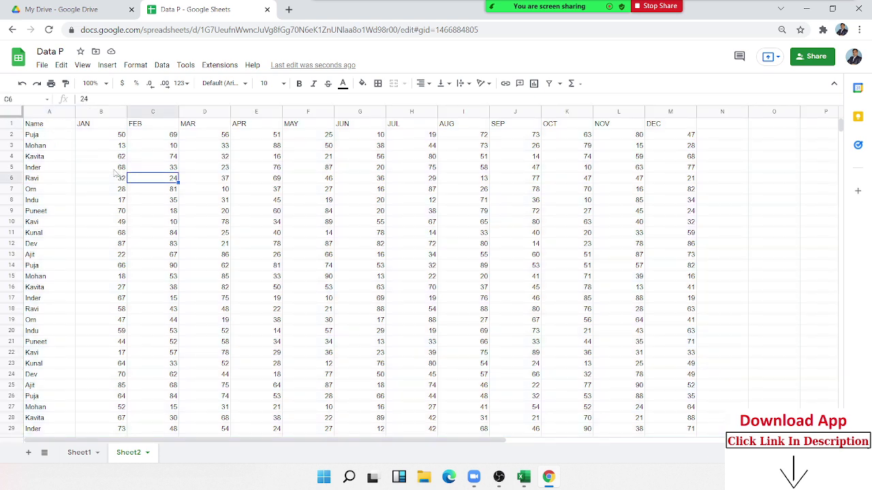
click(39, 126)
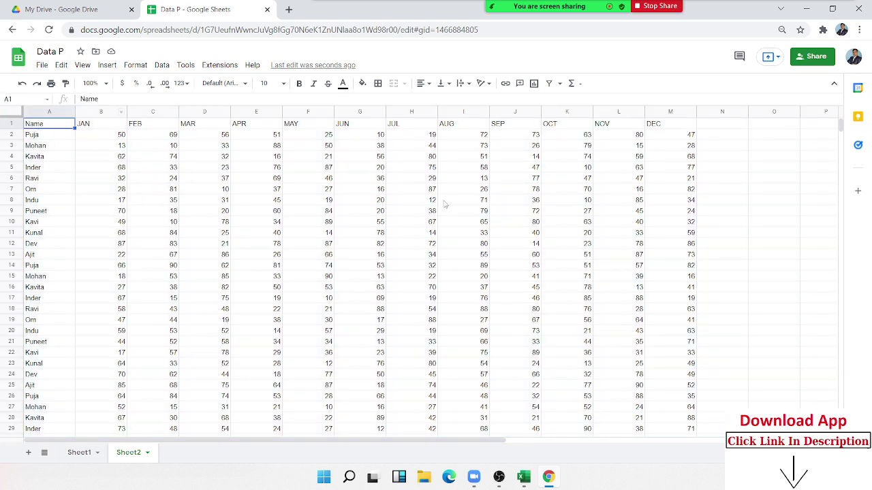
scroll(671, 231, down, 10)
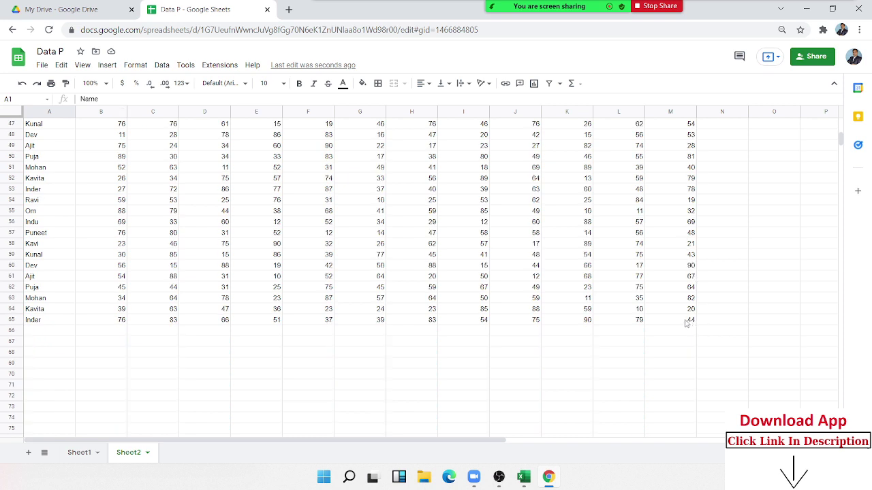
shift+click(686, 322)
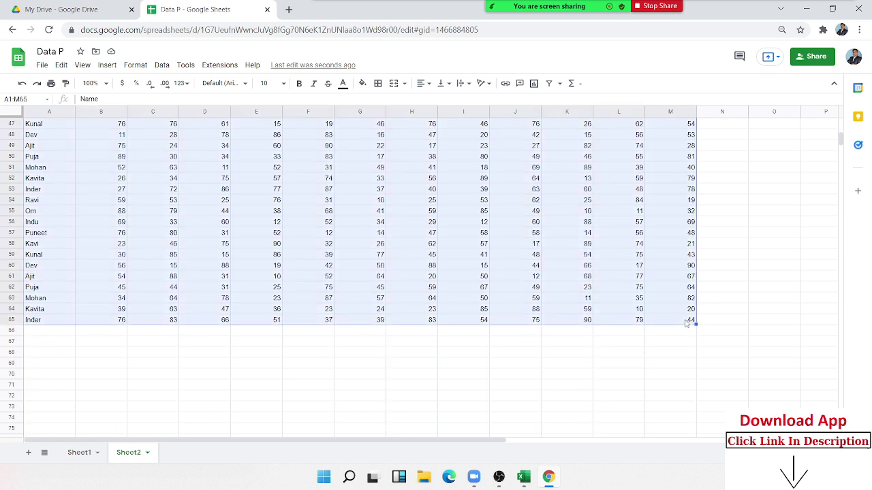
click(687, 322)
scroll(683, 323, up, 10)
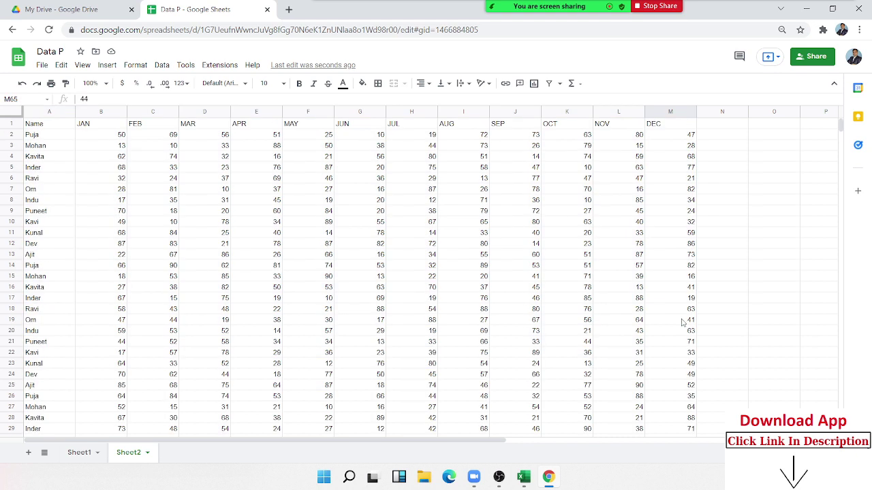
shift+click(46, 127)
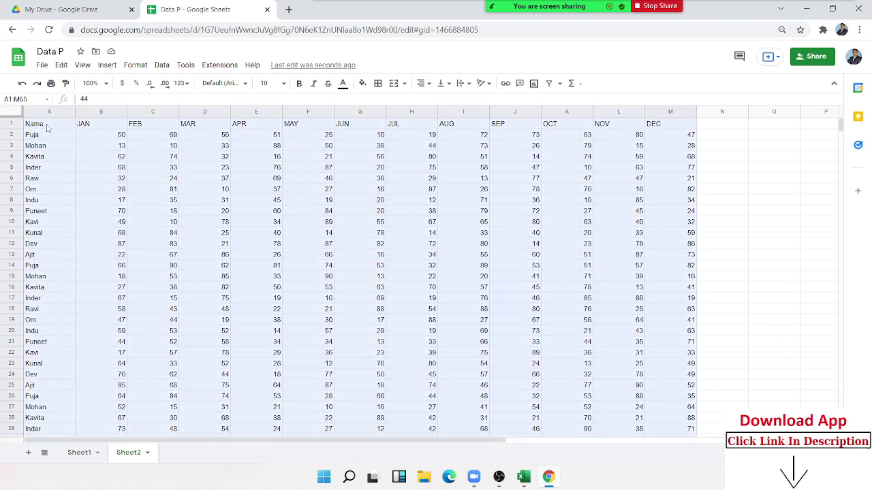
scroll(261, 205, down, 10)
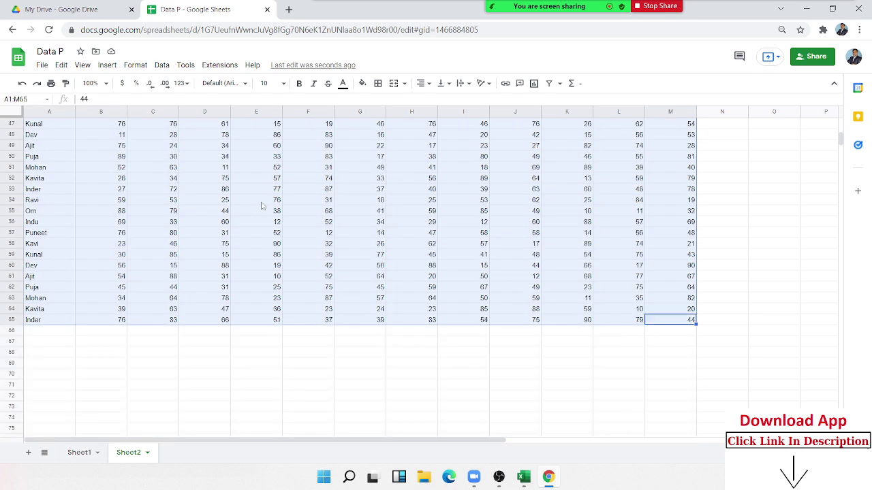
scroll(261, 205, up, 10)
scroll(261, 205, down, 5)
scroll(261, 205, down, 10)
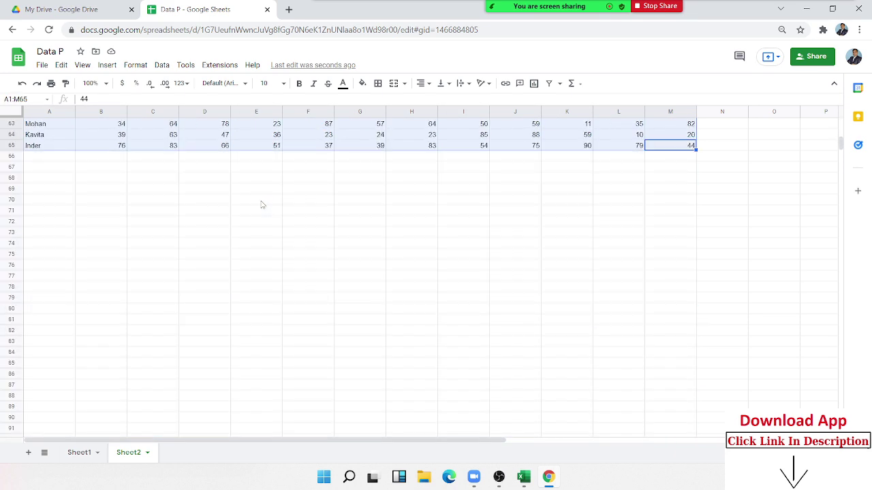
click(246, 203)
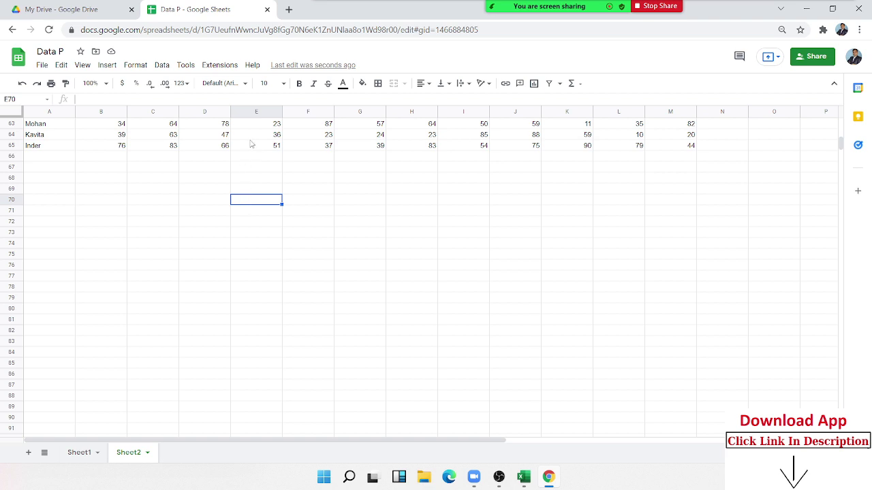
click(244, 302)
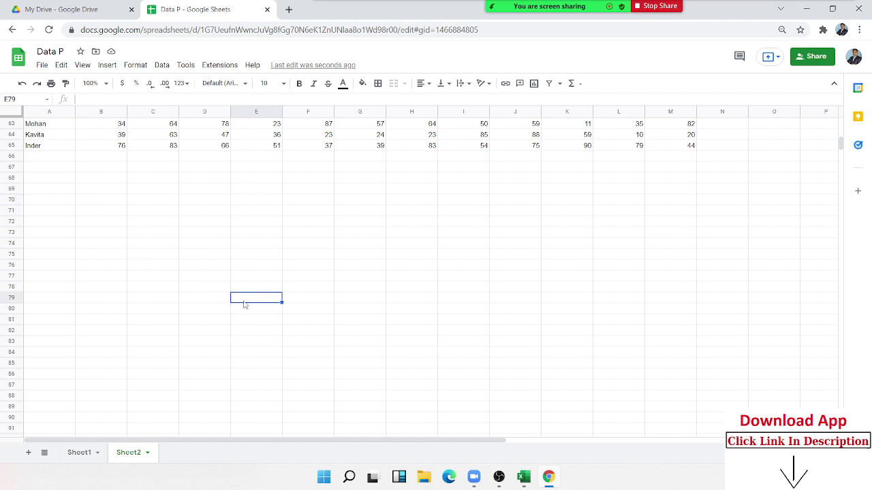
click(247, 222)
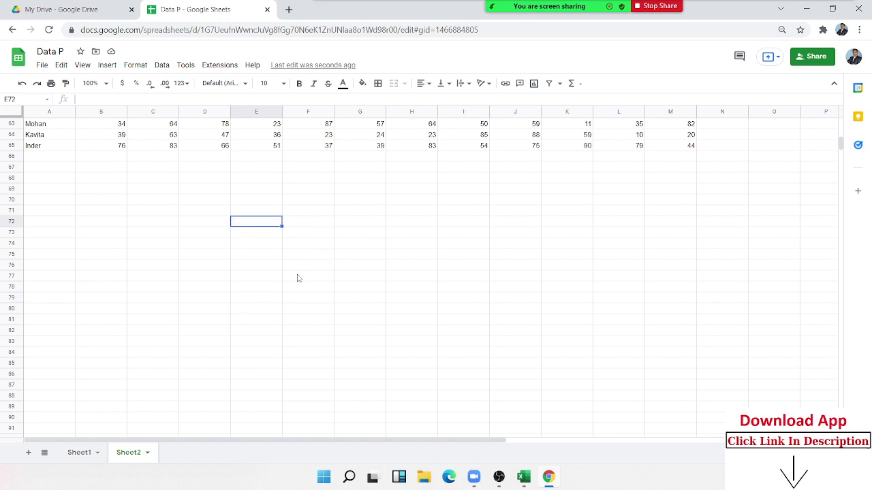
shift+click(264, 314)
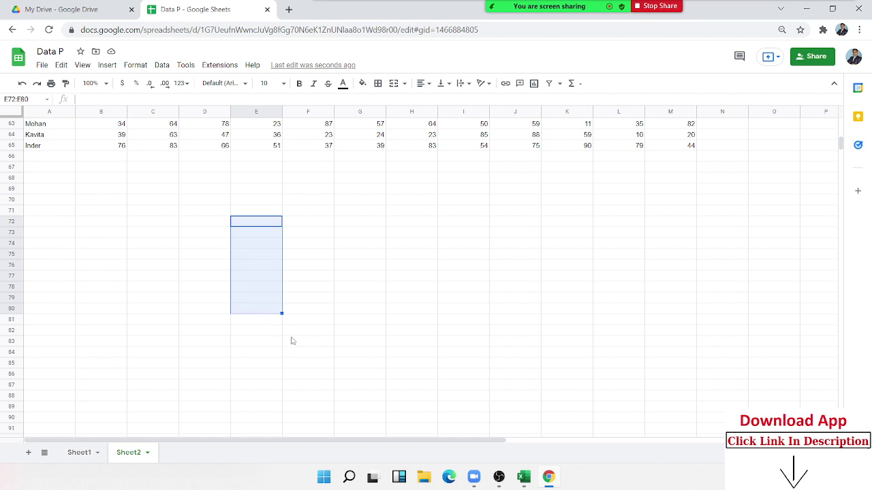
scroll(320, 282, up, 3)
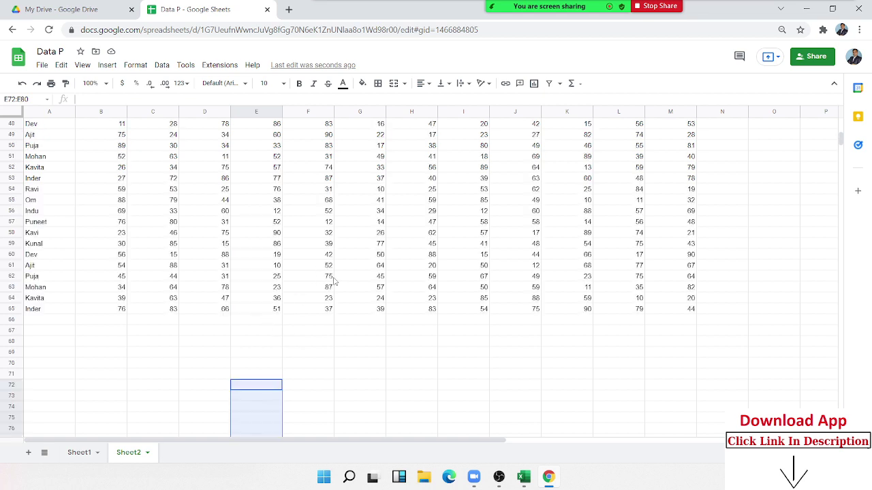
scroll(334, 281, up, 8)
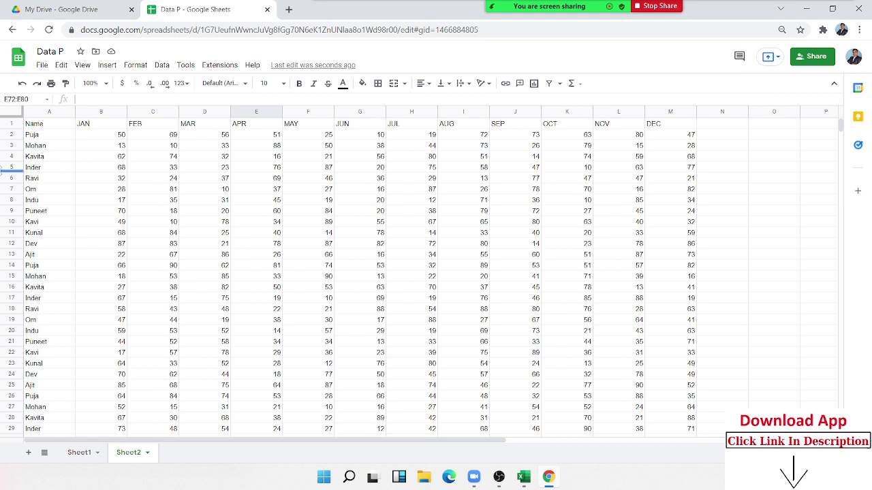
click(39, 128)
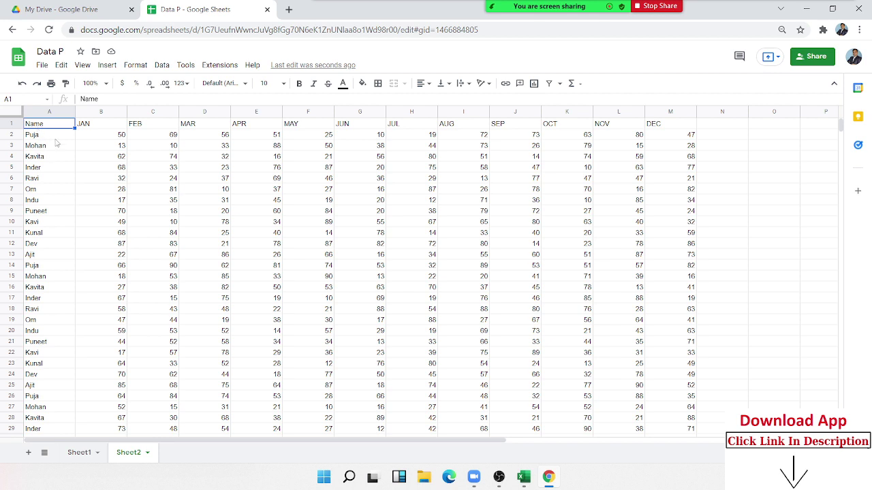
click(112, 157)
click(55, 130)
key(shift+Right)
key(shift+Right)
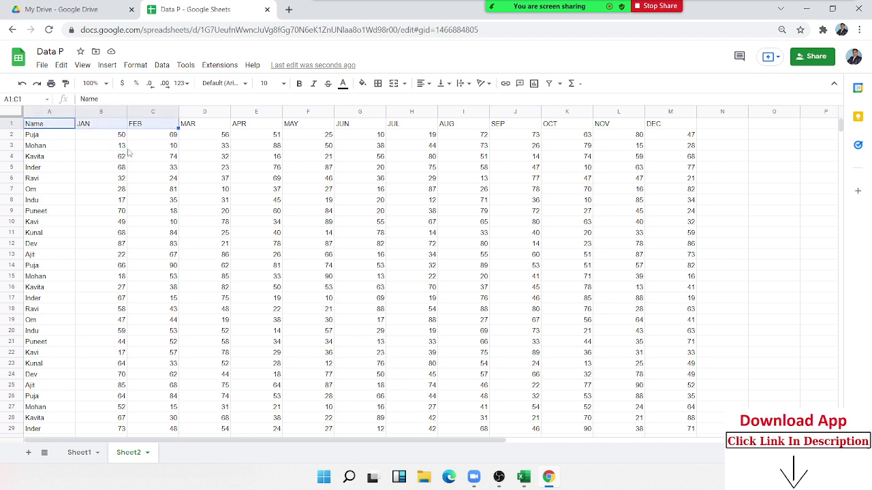
key(shift+Right)
key(shift+Right)
key(shift+Right)
key(shift+Right)
key(shift+Right)
key(shift+Right)
key(shift+Right)
key(shift+Right)
key(shift+Right)
key(shift+Right)
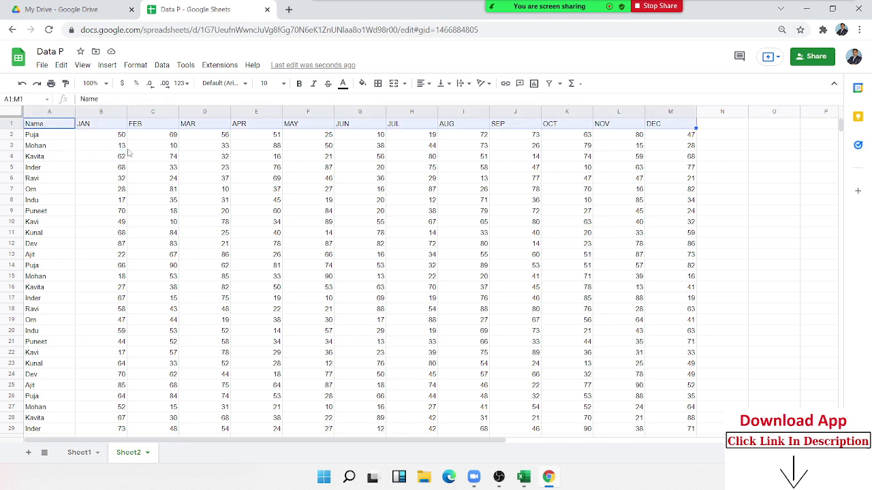
key(shift+Down)
key(shift+Down)
key(shift+Down)
key(shift+Down)
key(shift+Down)
key(shift+Down)
key(shift+Down)
key(shift+Down)
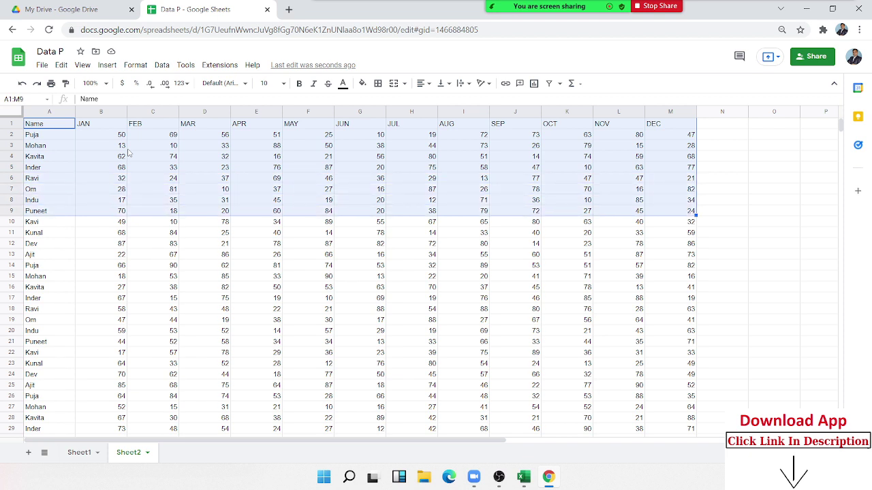
key(Up)
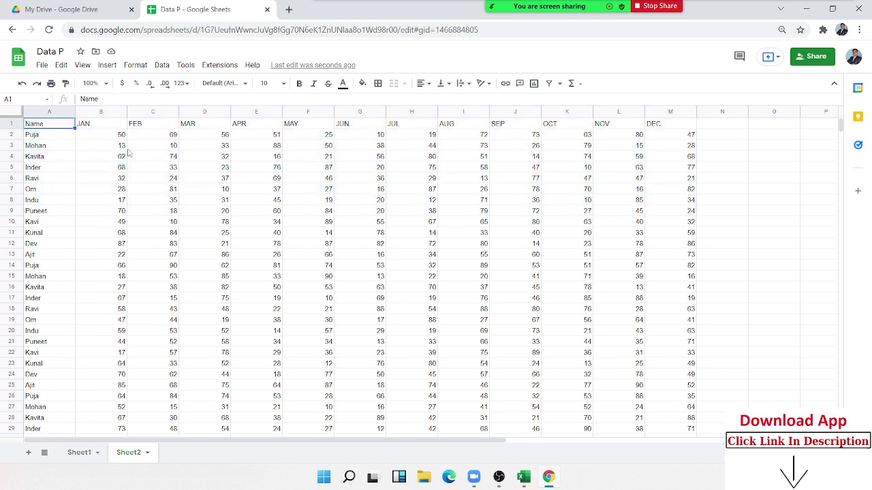
key(shift+Right)
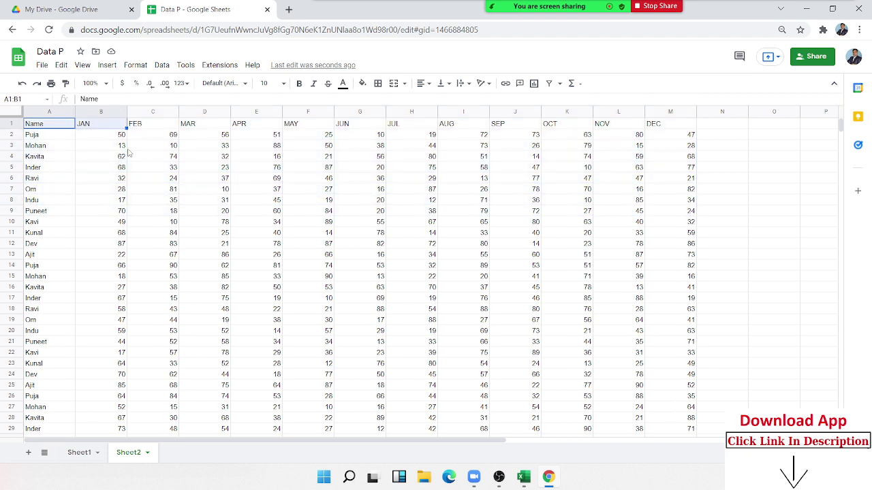
key(Tab)
key(Tab)
key(Tab)
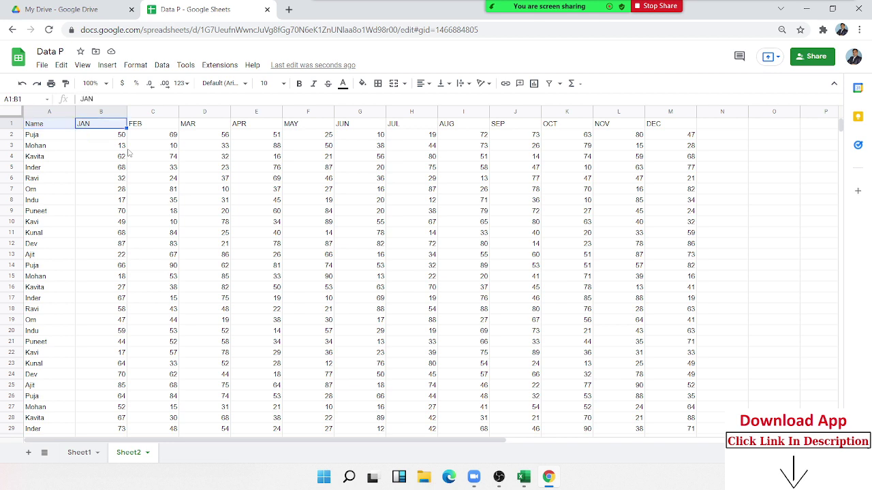
key(Left)
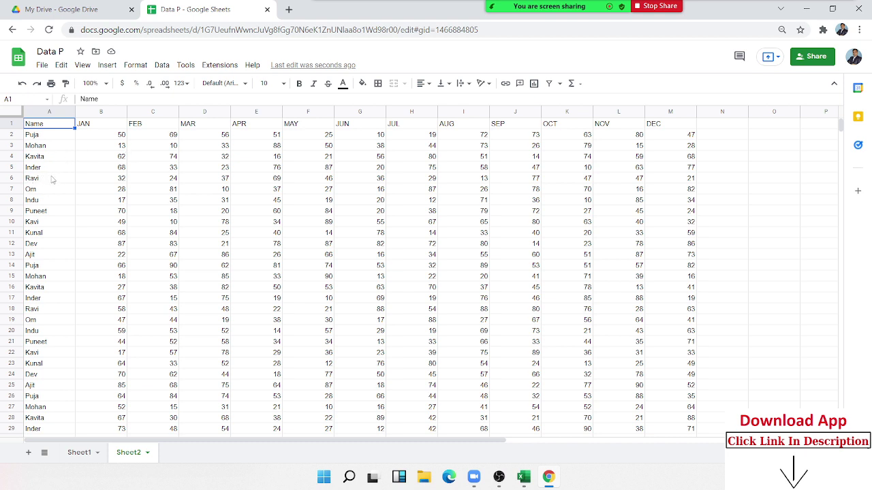
key(ctrl+Down)
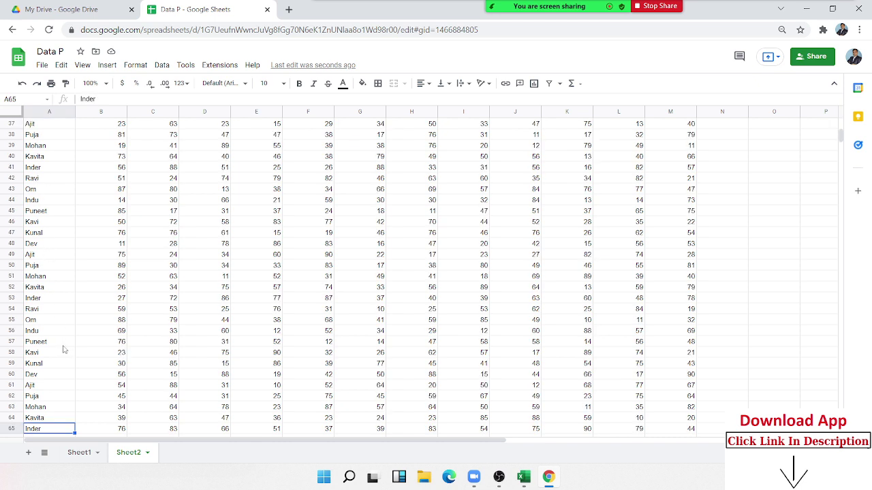
key(ctrl+Right)
key(ctrl+Up)
key(ctrl+Left)
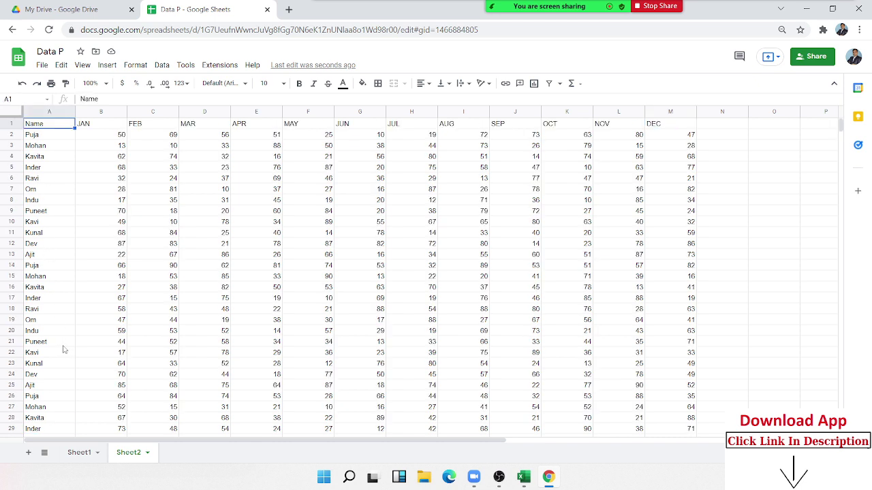
key(ctrl+Down)
key(ctrl+Right)
key(ctrl+Up)
key(ctrl+Left)
key(ctrl+Down)
key(ctrl+Up)
key(ctrl+Down)
key(ctrl+Up)
key(ctrl+Down)
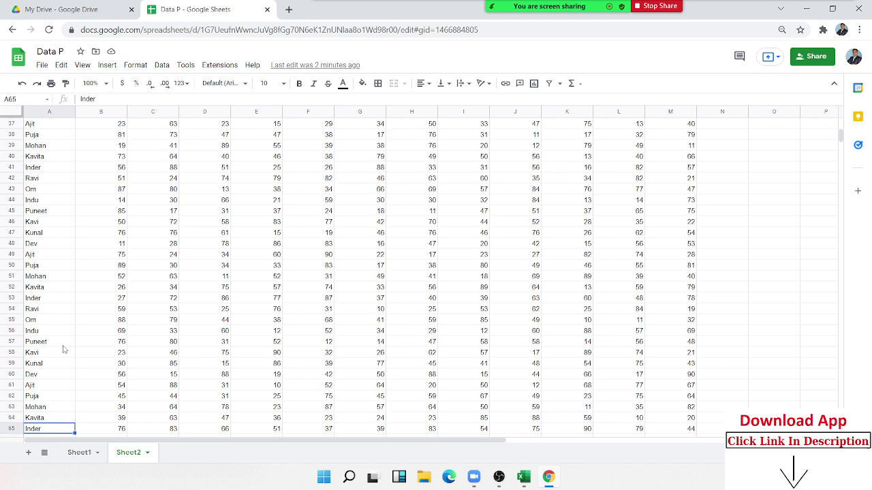
key(ctrl+Up)
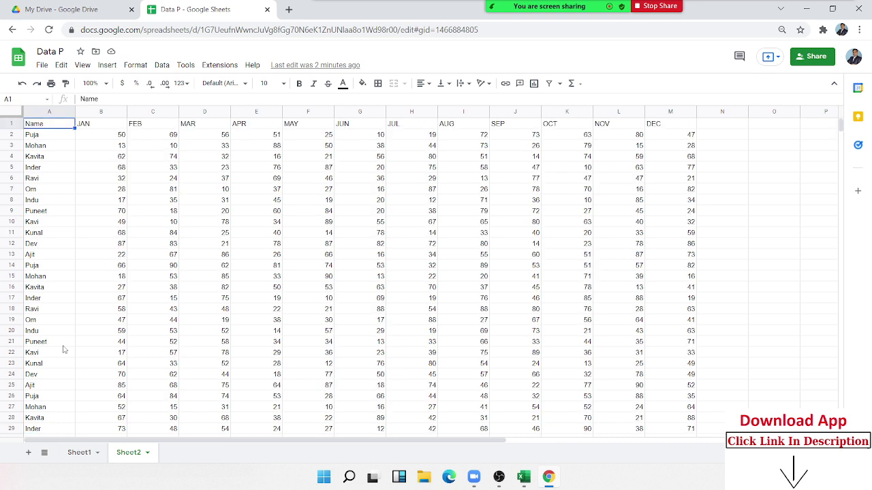
key(ctrl+shift+Right)
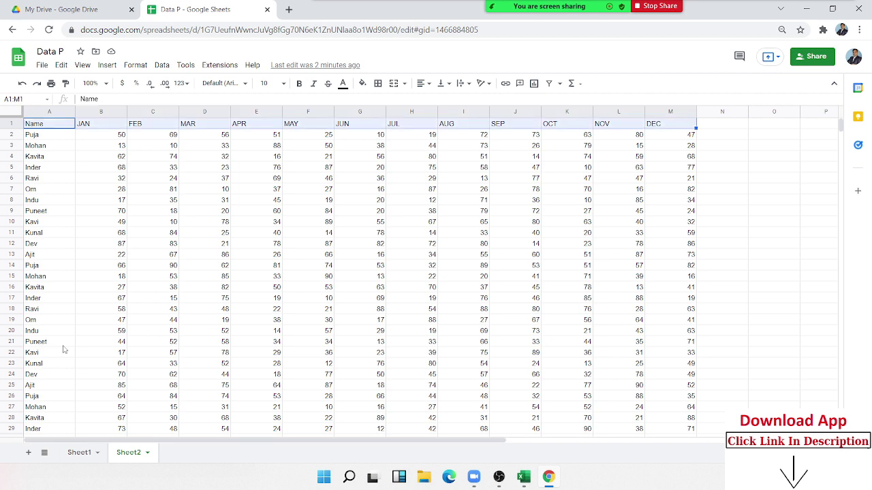
key(ctrl+shift+Down)
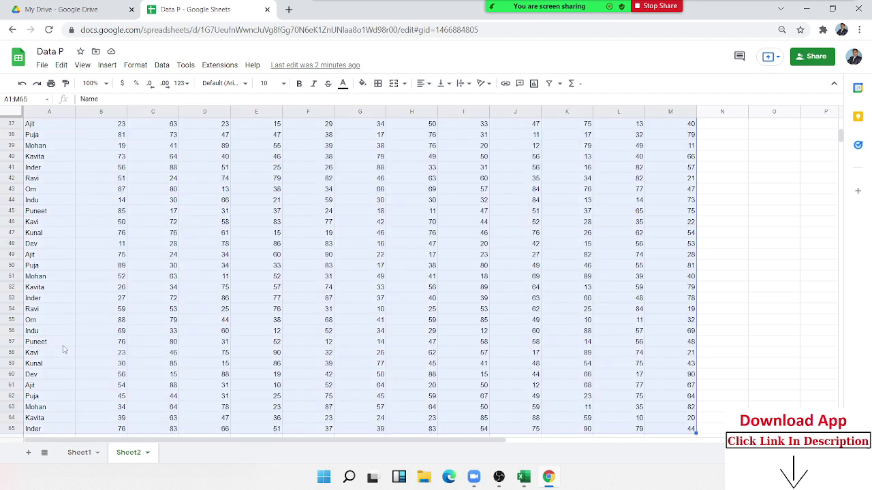
key(Escape)
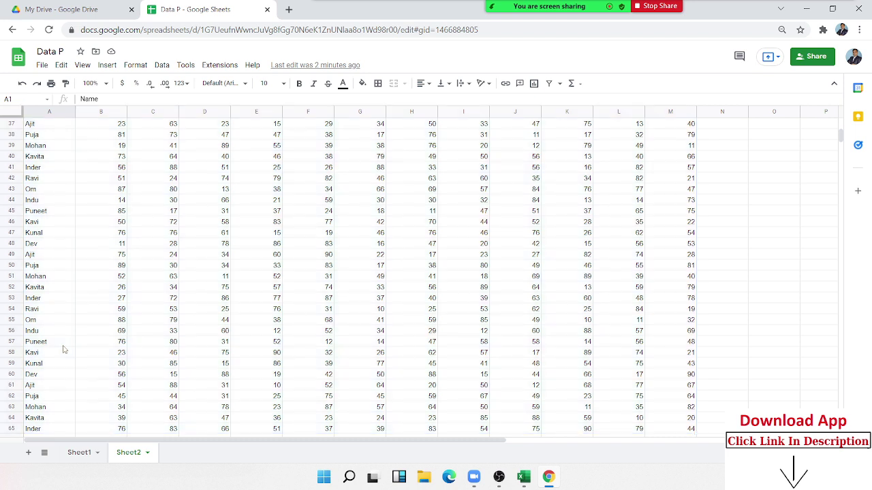
scroll(64, 350, up, 10)
Clear Om from A7 and see Ctrl+Down stop at the blank in the Name column.
key(Down)
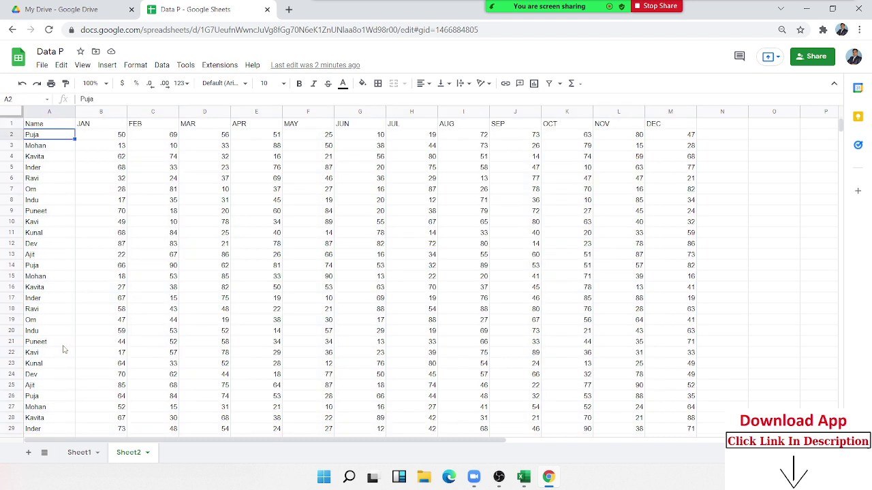
key(Down)
key(Down)
key(Down)
key(Down)
key(Down)
key(Delete)
key(Up)
key(Up)
key(Up)
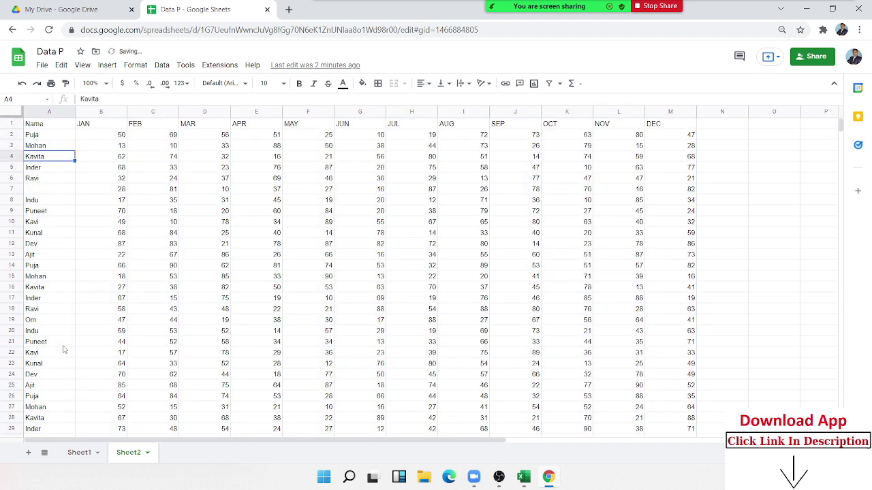
key(Up)
key(Up)
key(Up)
key(ctrl+Down)
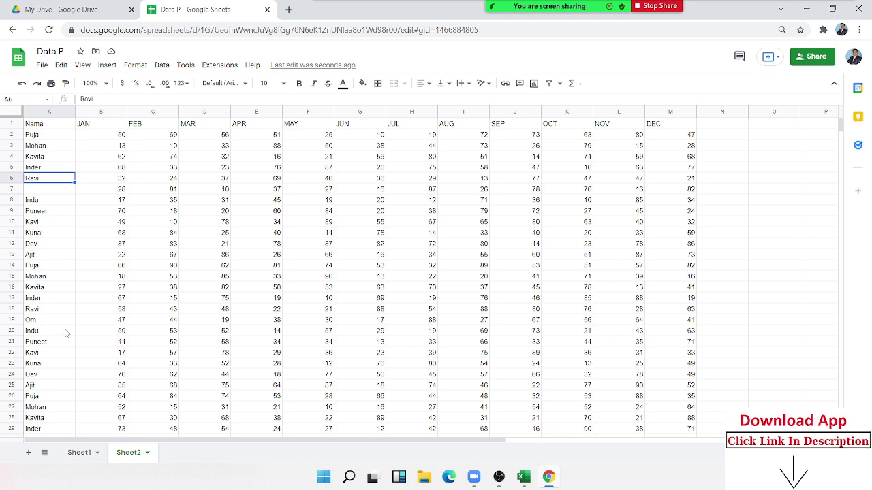
Discard the stray 8 entry in A7 so Om returns, then select the Name box.
drag(841, 127, 842, 123)
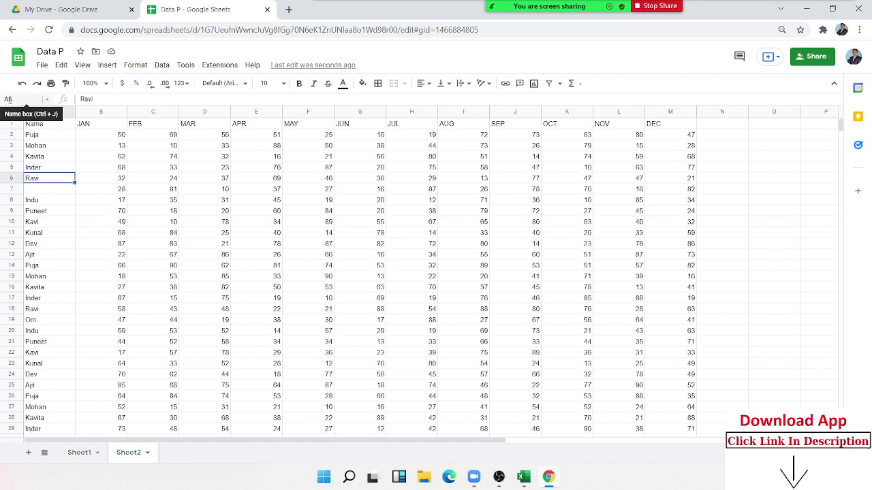
click(61, 191)
text(8)
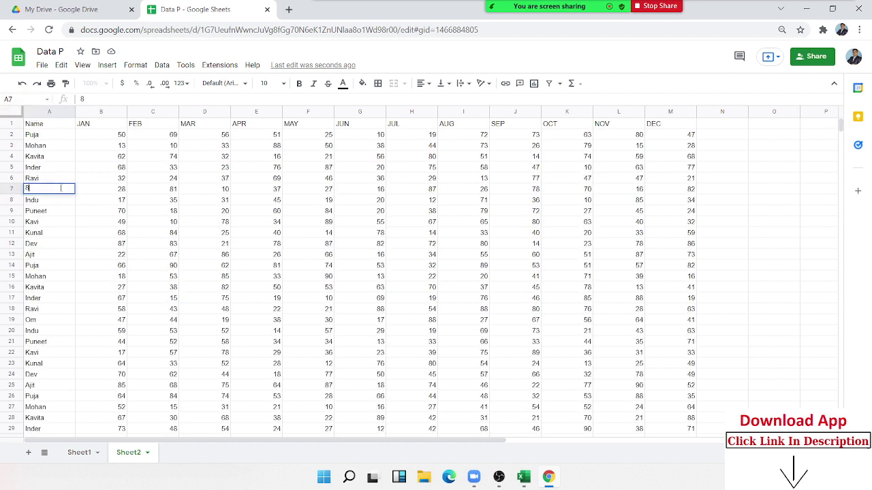
key(Escape)
click(23, 97)
Try jumping to A650000, dismiss the Invalid range error, and go to A1000 instead.
text(a)
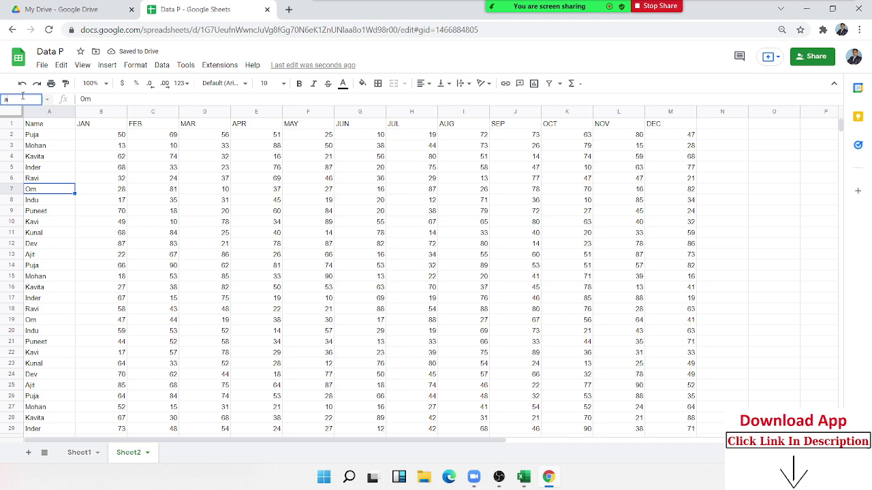
text(650000)
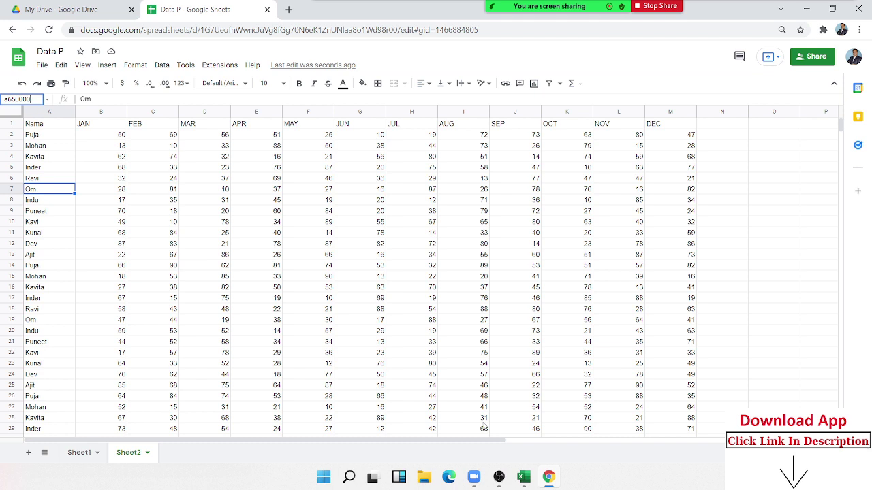
key(Return)
key(Return)
text(A)
text(1000)
key(Return)
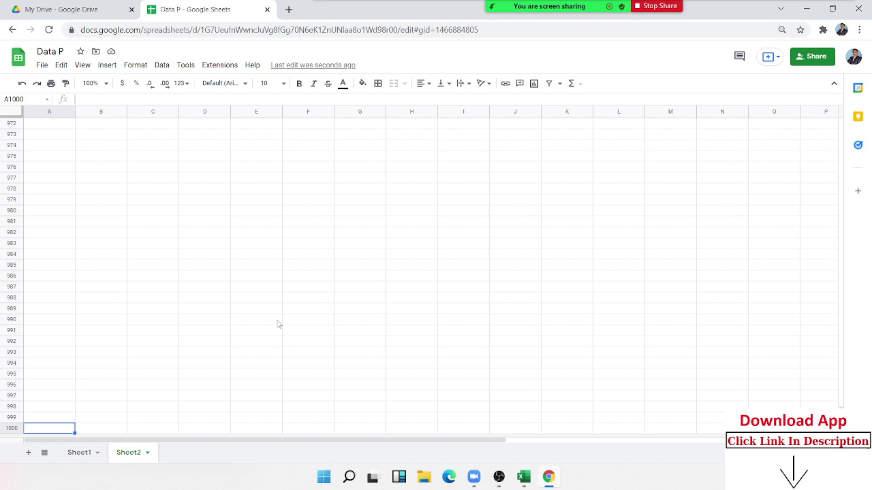
Jump up to Inder's last filled row, then from A2 to the last column Z.
key(ctrl+Up)
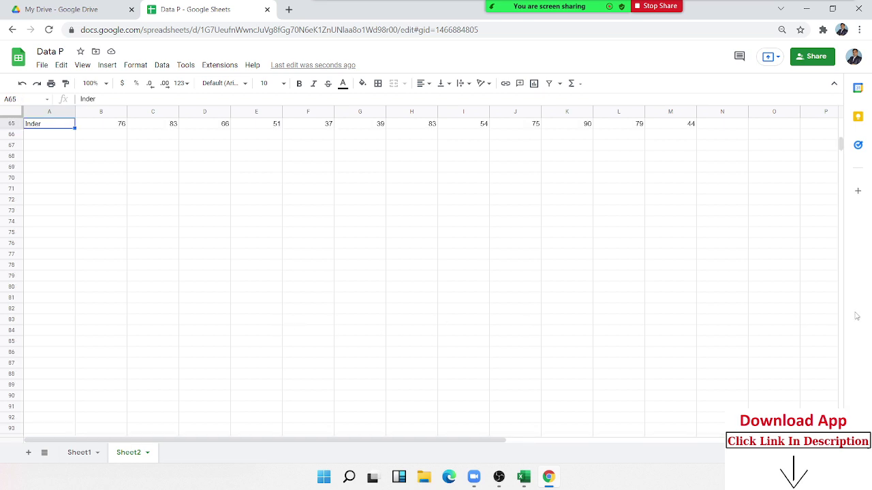
scroll(626, 227, up, 5)
scroll(626, 228, up, 6)
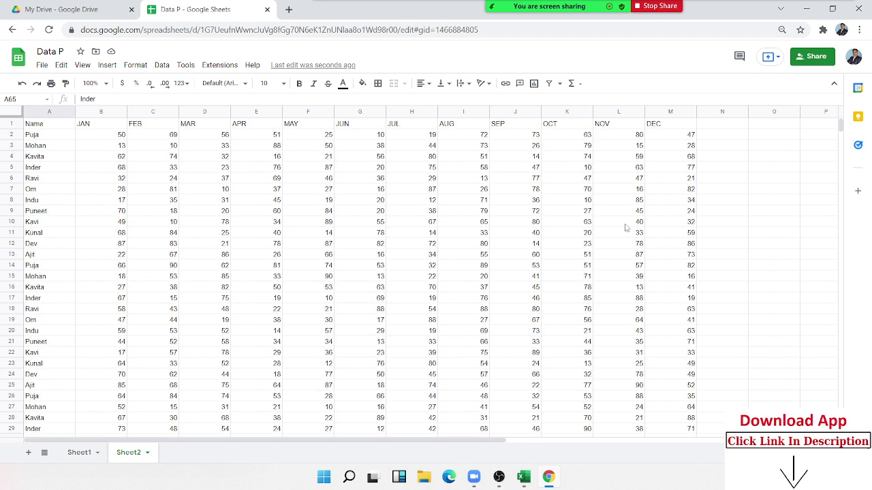
scroll(626, 286, down, 3)
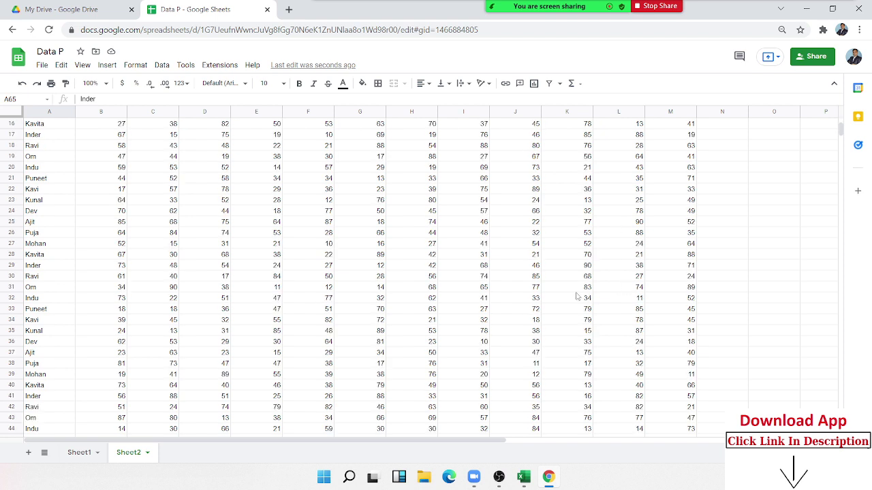
scroll(561, 299, down, 5)
scroll(517, 286, up, 5)
scroll(341, 252, up, 3)
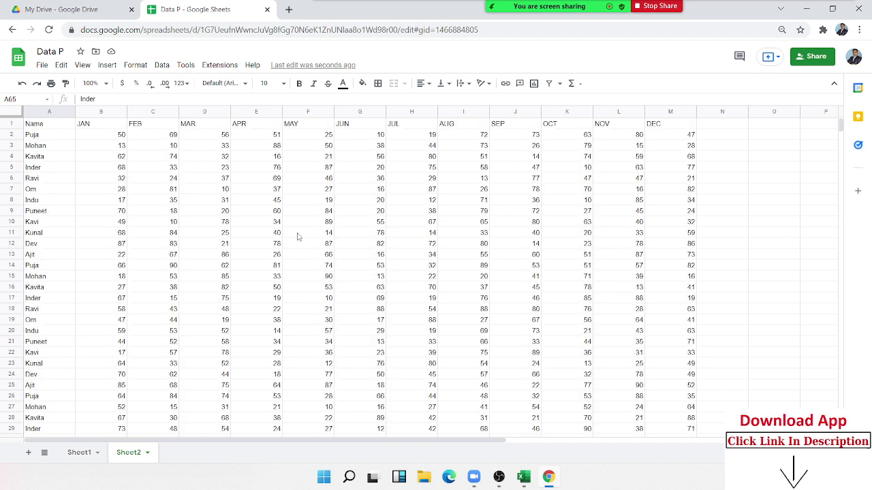
click(42, 135)
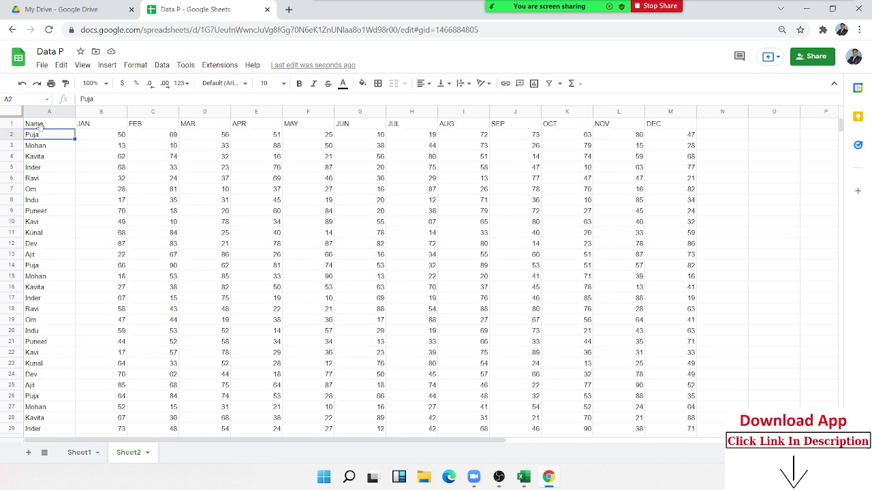
key(ctrl+Right)
key(ctrl+Right)
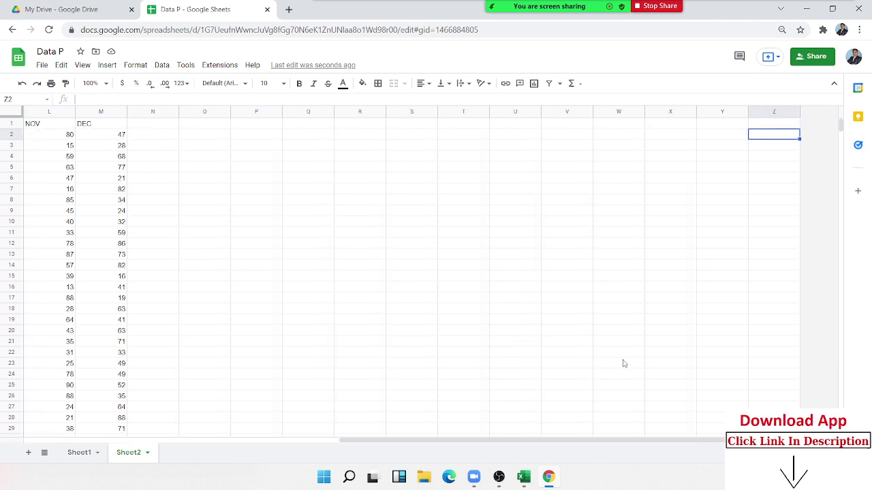
From the Name header in A1, jump to the sheet's last cell Z1000.
drag(722, 442, 242, 385)
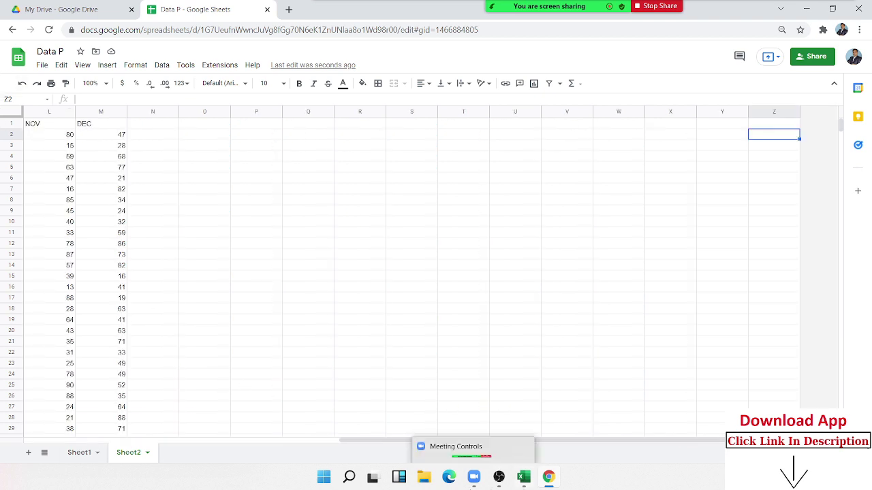
click(73, 437)
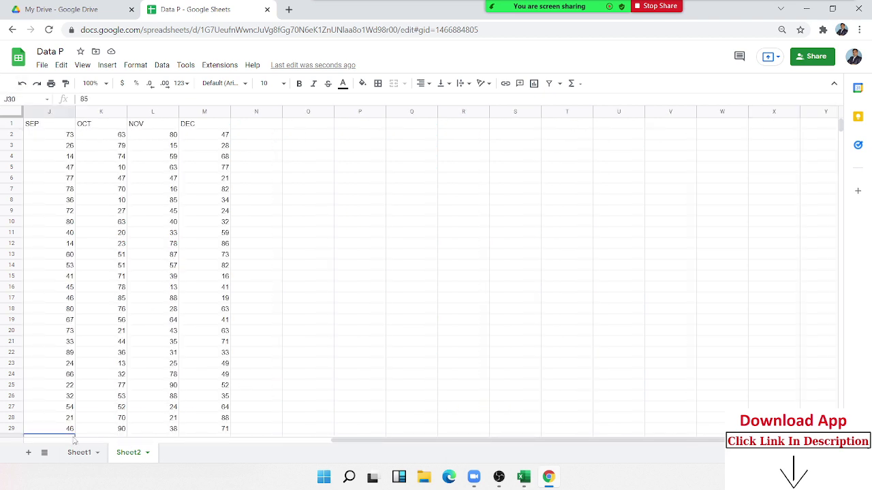
mouse_move(398, 443)
mouse_down()
mouse_move(476, 449)
mouse_move(93, 448)
mouse_up()
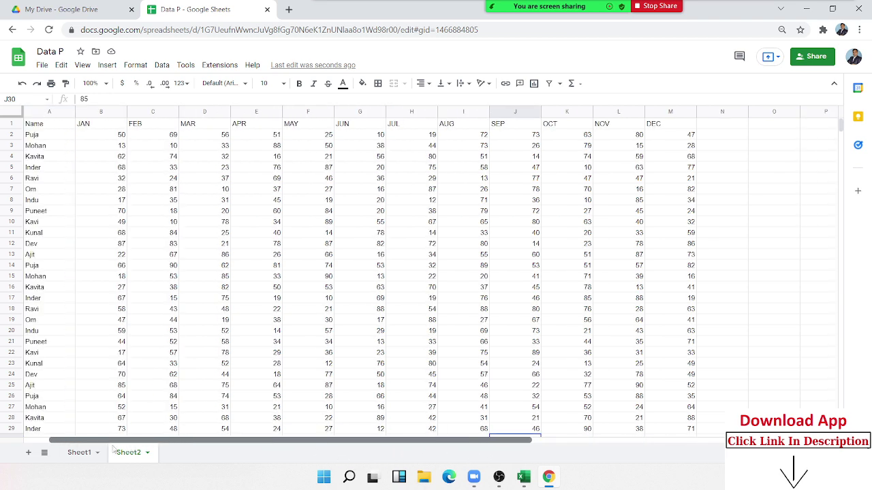
click(29, 126)
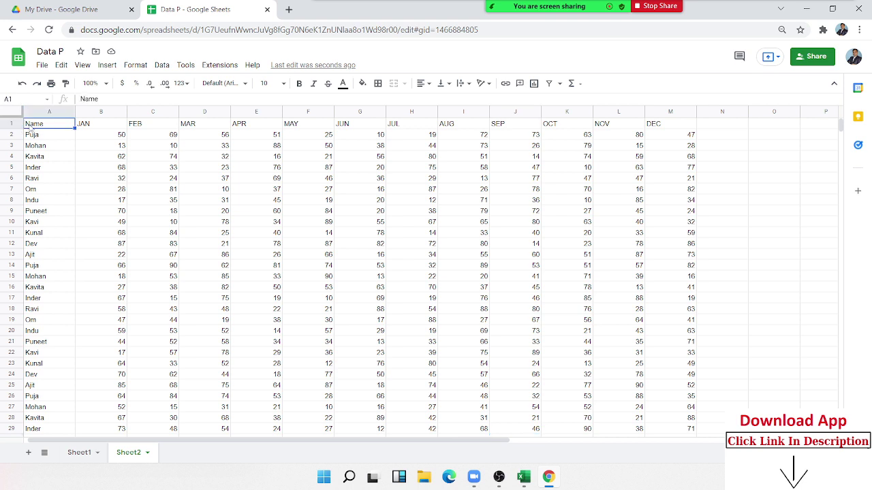
key(ctrl+End)
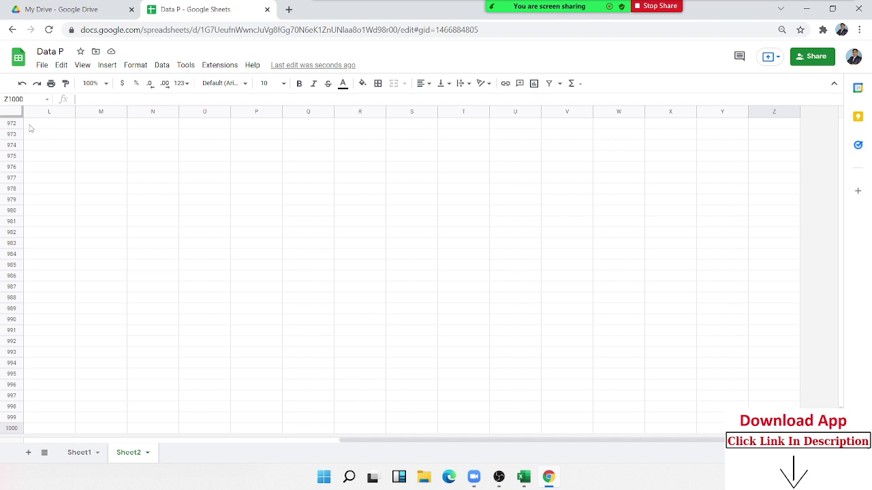
Jump back to cell A1 with Ctrl+Home, showing the Name and JAN–DEC headers.
key(ctrl+Home)
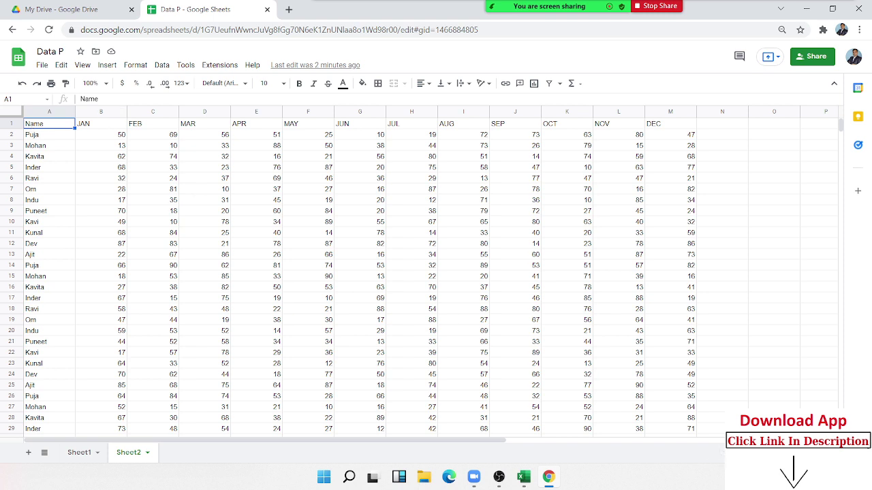
Check the sheet's extent by jumping between M65, A1, Z1000 and T993, ending at A1.
scroll(690, 409, down, 2)
scroll(690, 405, down, 10)
scroll(691, 395, up, 5)
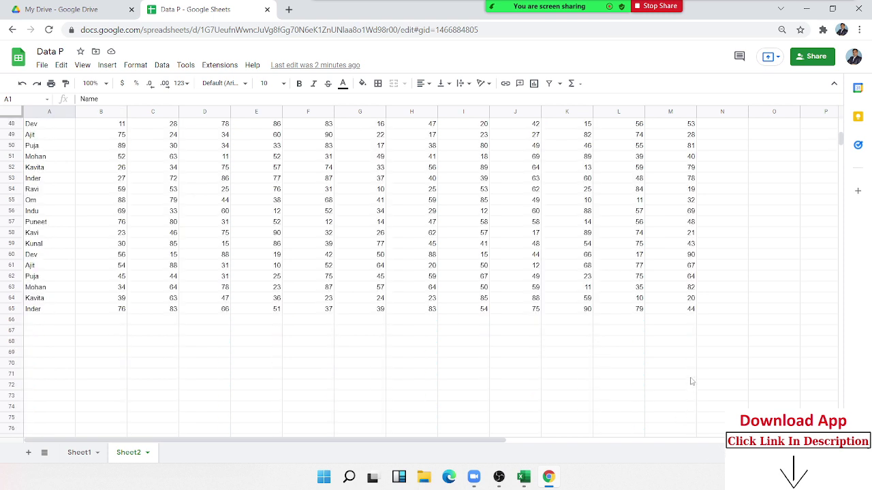
click(685, 310)
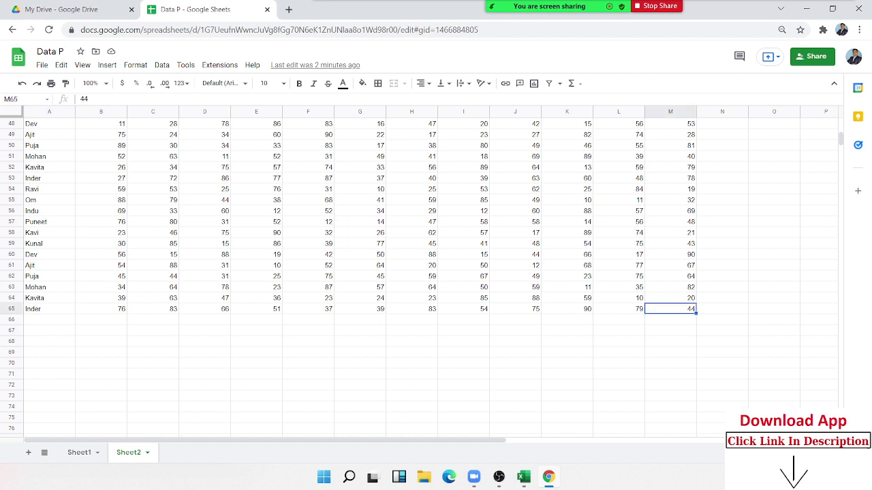
key(ctrl+Home)
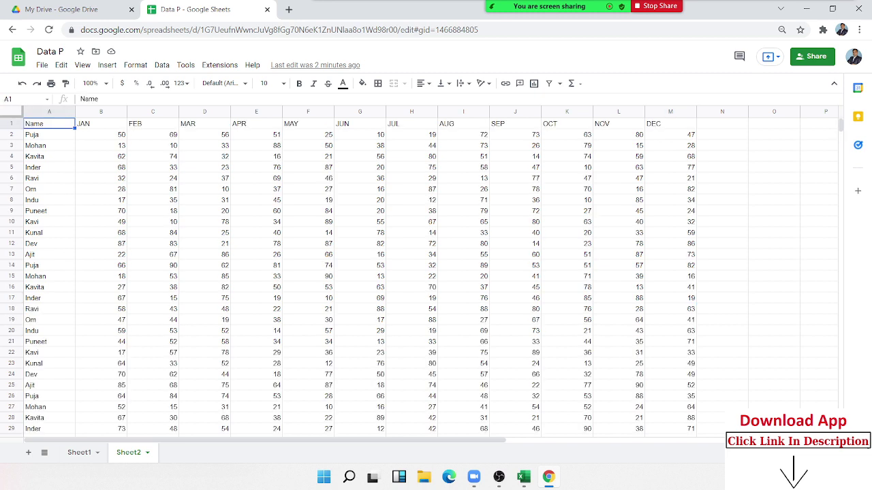
key(ctrl+End)
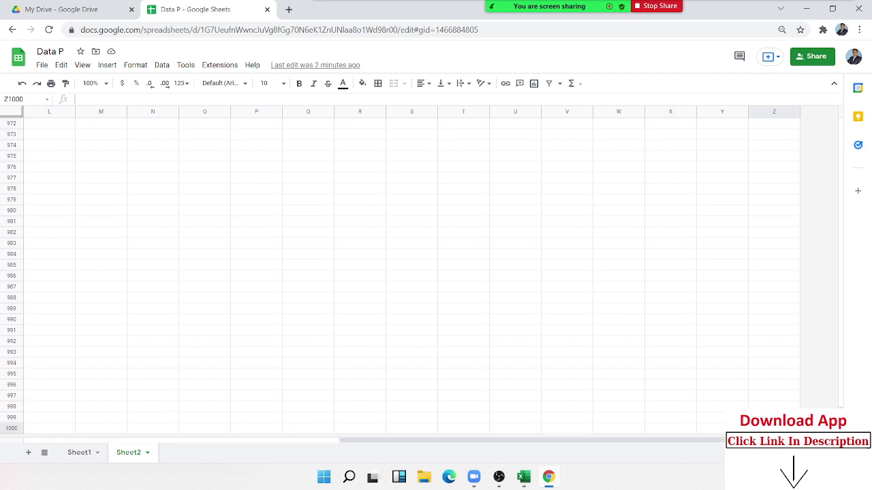
click(480, 356)
key(ctrl+Up)
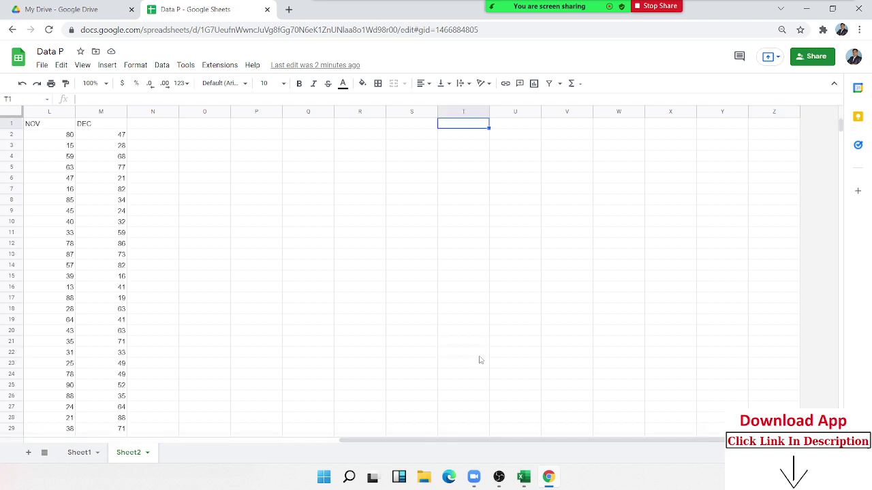
key(ctrl+Left)
key(ctrl+Left)
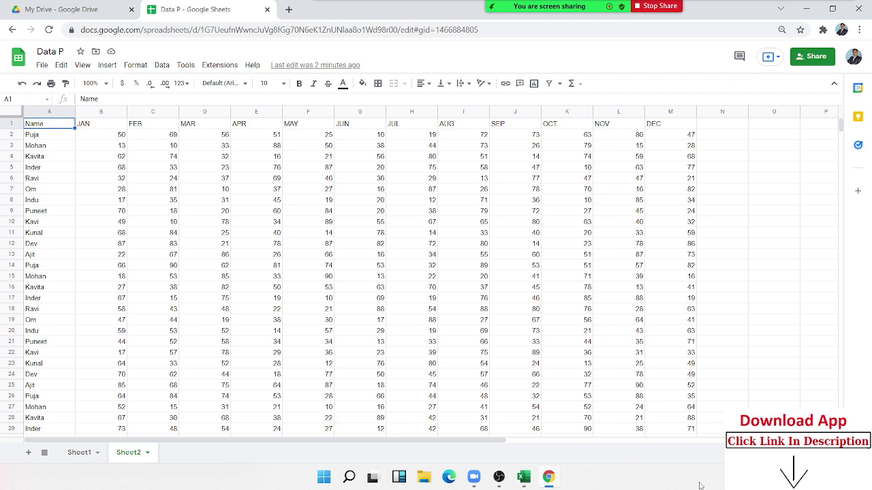
Select the whole table A1:M65 by extending from M65 leftward and upward.
scroll(664, 385, down, 7)
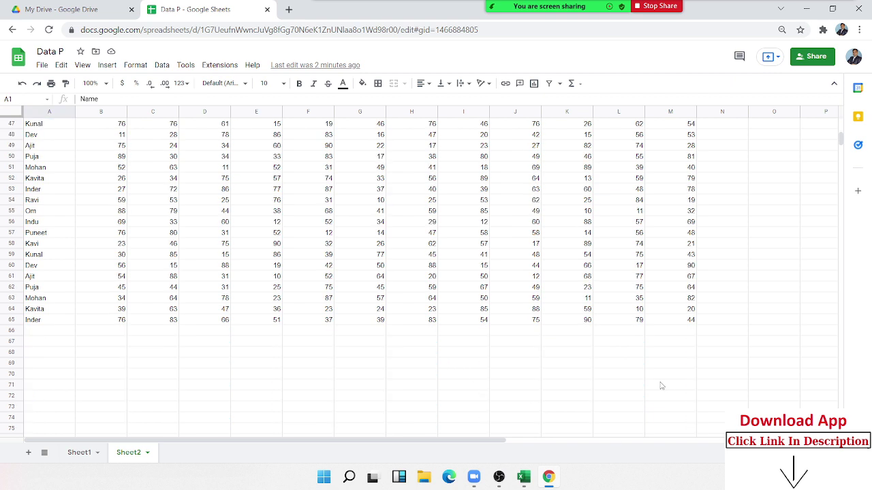
click(688, 323)
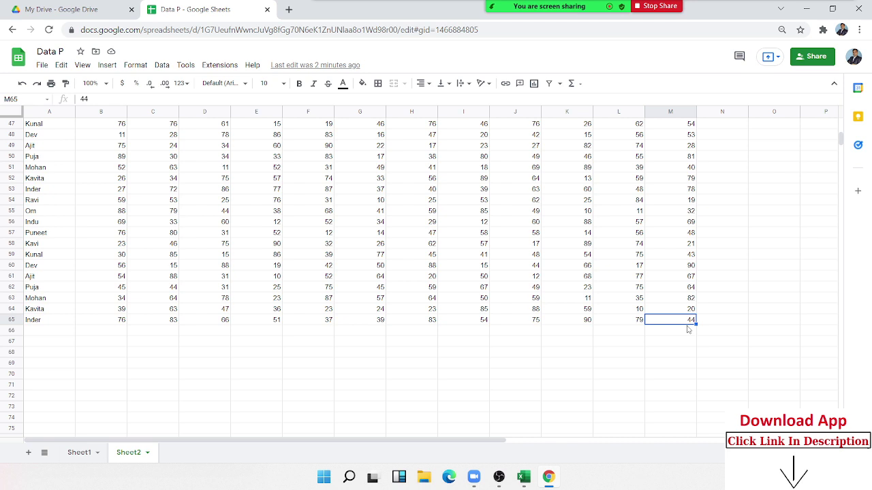
key(ctrl+shift+Left)
key(ctrl+shift+Up)
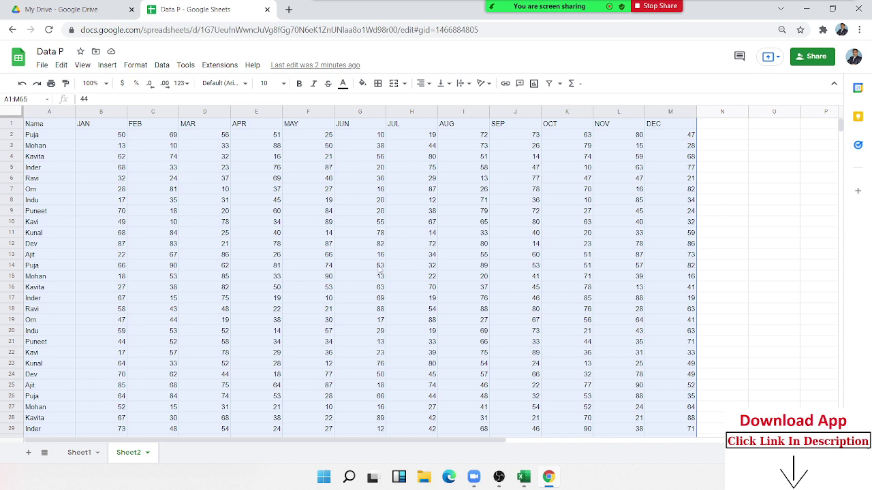
Ctrl-select scattered cells from B3 to I3, including ranges H11:H12, C16:C17 and K10:K11.
click(171, 170)
click(121, 148)
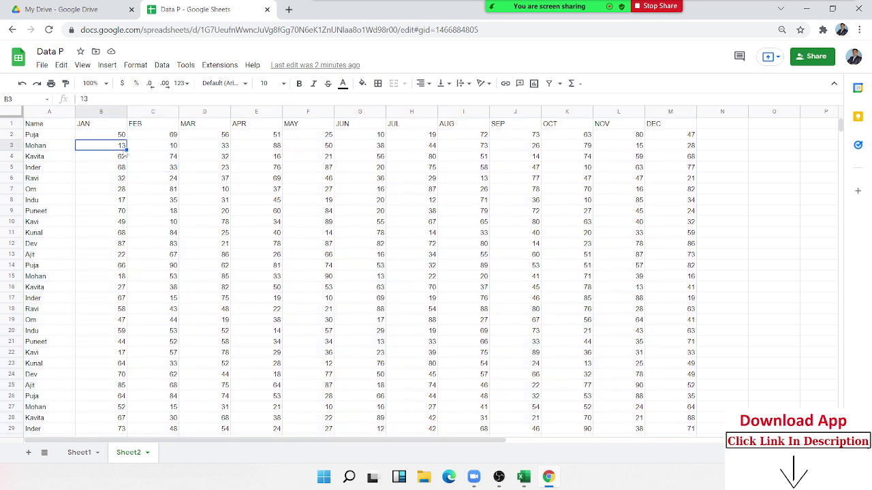
ctrl+click(256, 156)
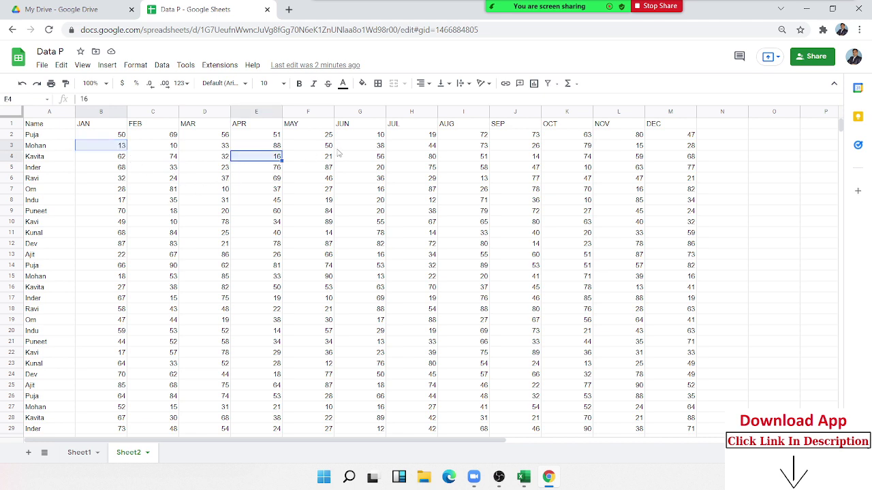
ctrl+click(360, 145)
ctrl+click(412, 200)
drag(412, 232, 411, 243)
ctrl+click(266, 276)
ctrl+click(152, 243)
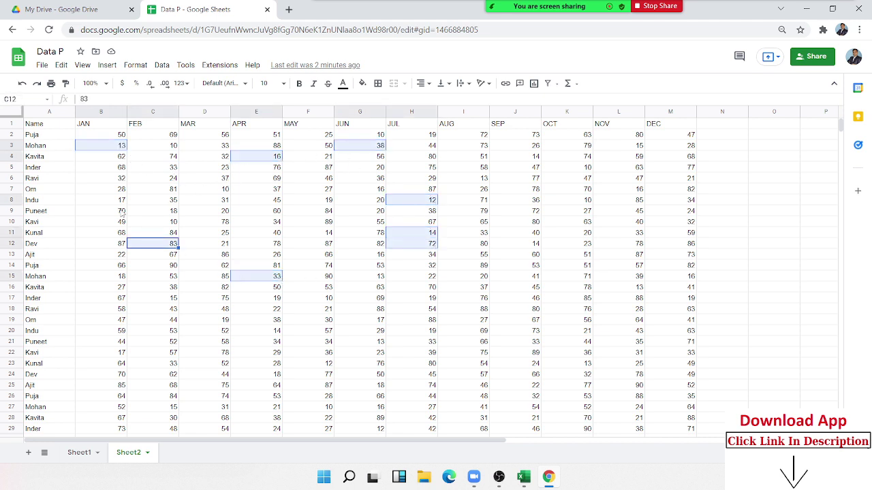
ctrl+click(101, 210)
drag(152, 286, 153, 297)
ctrl+click(515, 374)
ctrl+click(515, 287)
drag(548, 221, 548, 232)
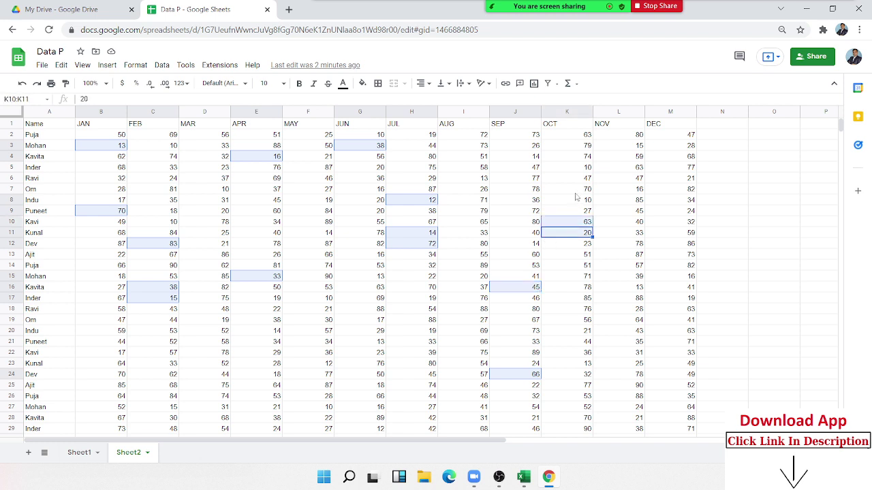
ctrl+click(545, 188)
ctrl+click(507, 168)
ctrl+click(477, 147)
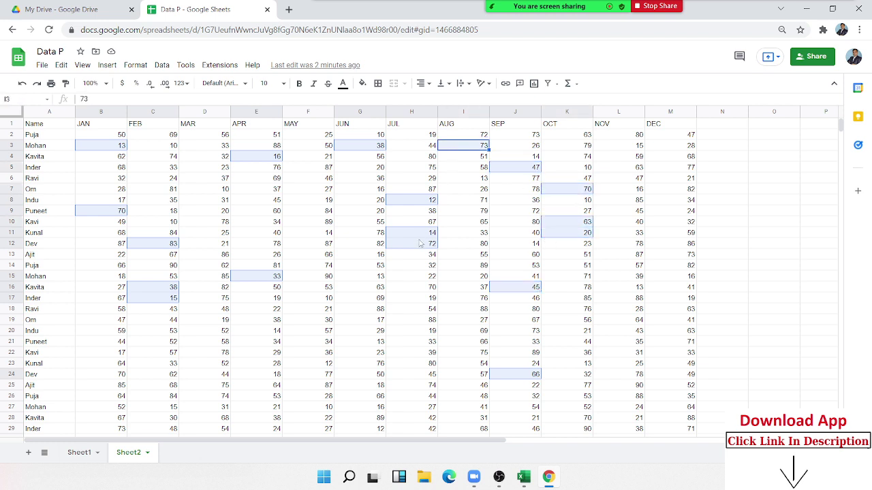
Build a new multi-selection from B5 through L6, including the range I19:I20.
click(368, 303)
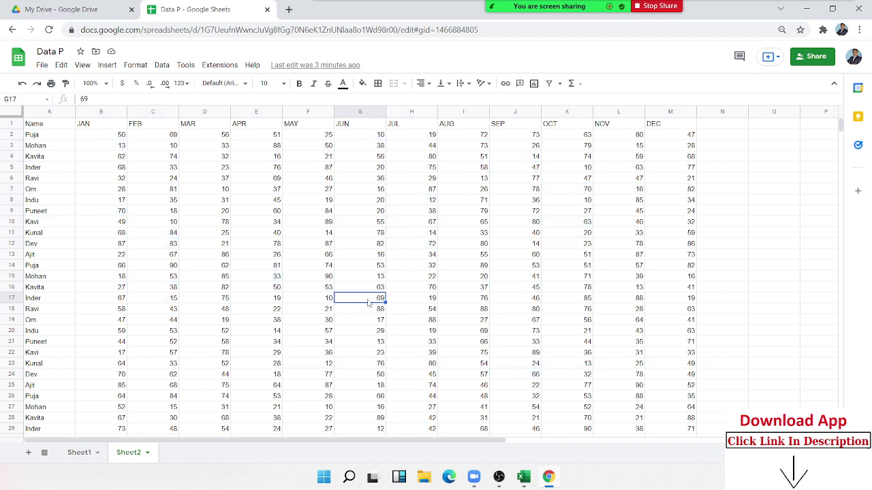
click(101, 172)
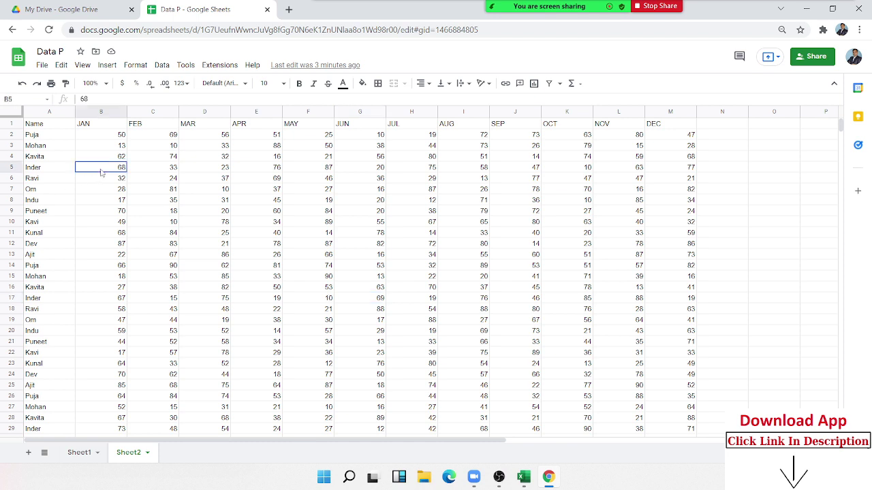
ctrl+click(178, 221)
ctrl+click(95, 265)
ctrl+drag(477, 330, 476, 320)
ctrl+click(286, 265)
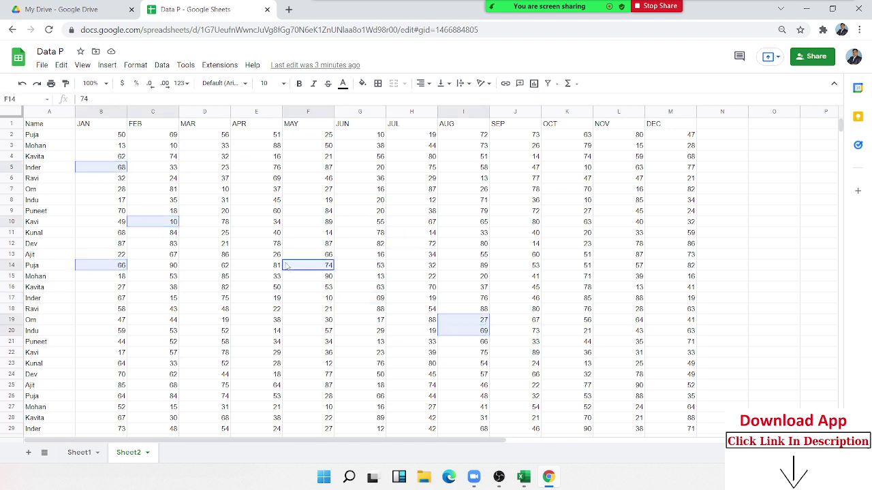
ctrl+click(270, 189)
ctrl+click(497, 156)
ctrl+click(553, 246)
ctrl+click(589, 308)
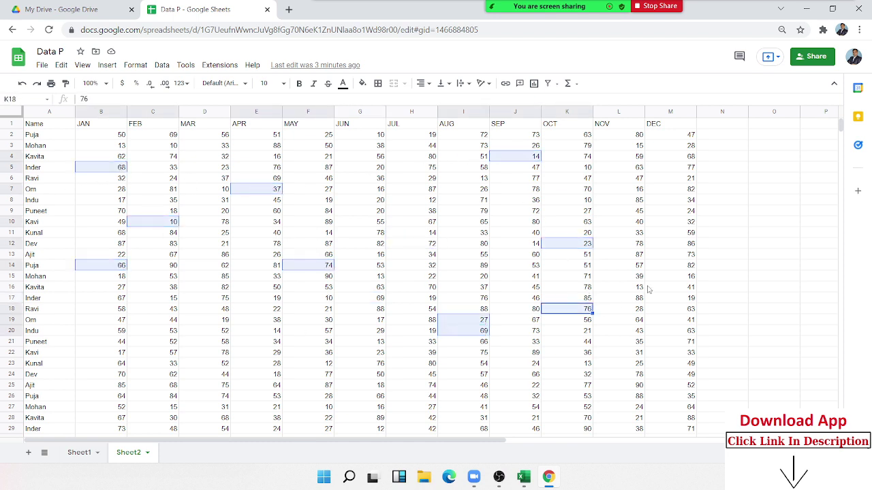
ctrl+click(640, 237)
ctrl+click(622, 178)
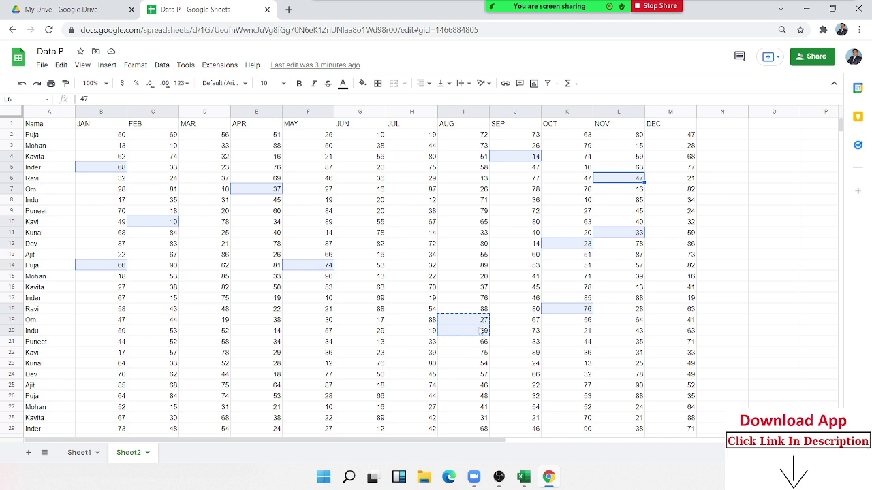
Select Puja's B2, D2, G2 and J2 values (50, 56, 10, 73) on Sheet2.
click(474, 256)
click(742, 237)
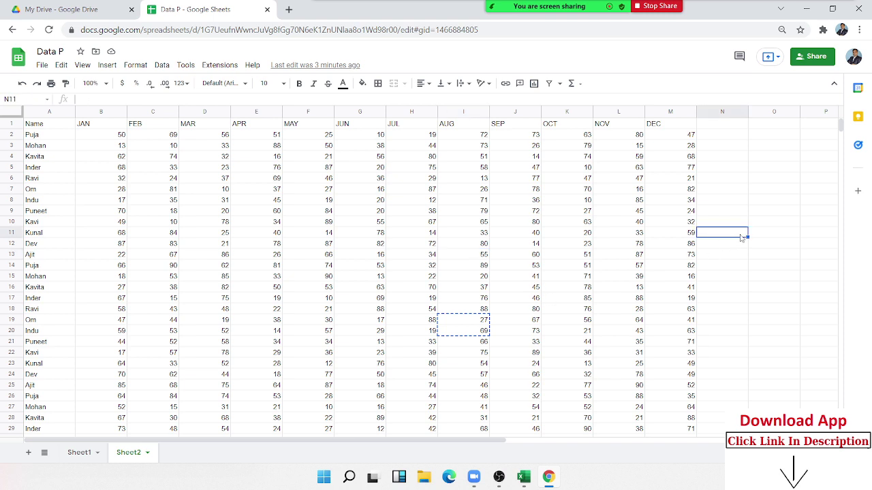
click(758, 234)
click(692, 222)
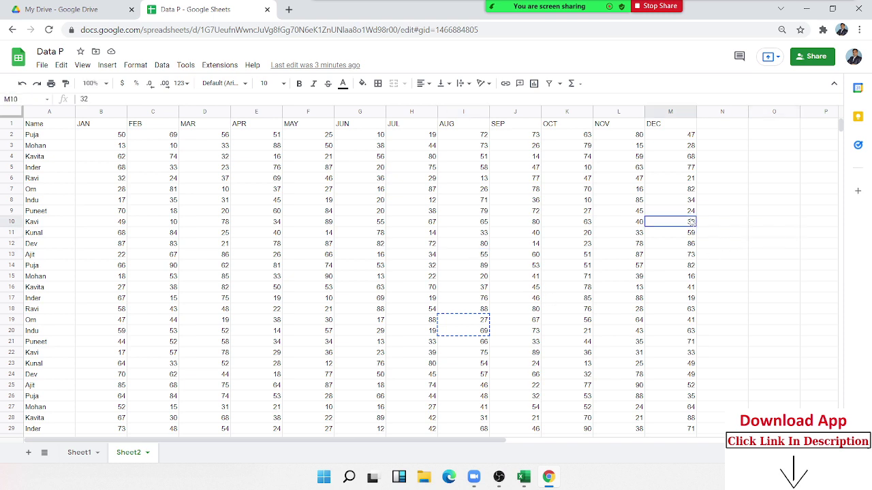
click(430, 188)
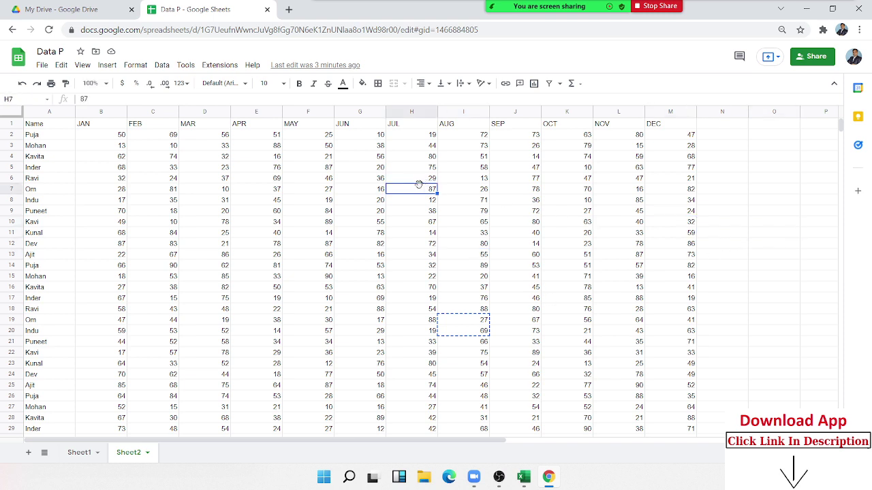
click(84, 134)
ctrl+click(206, 139)
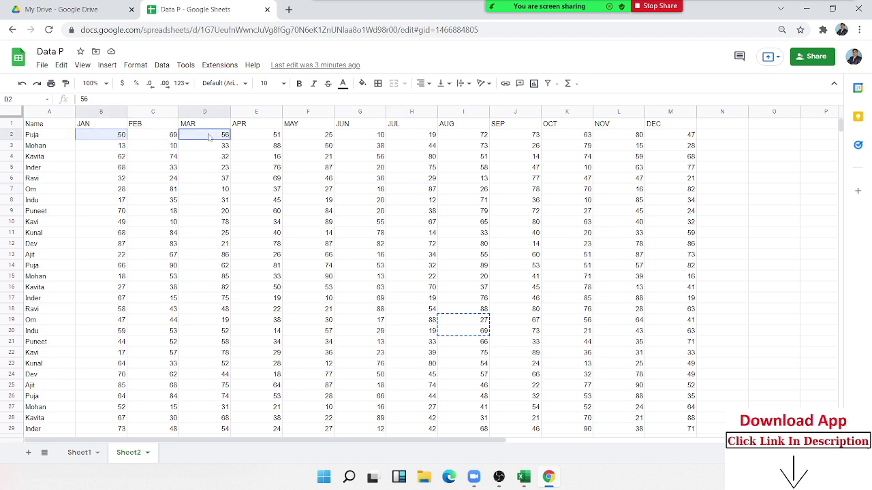
ctrl+click(365, 138)
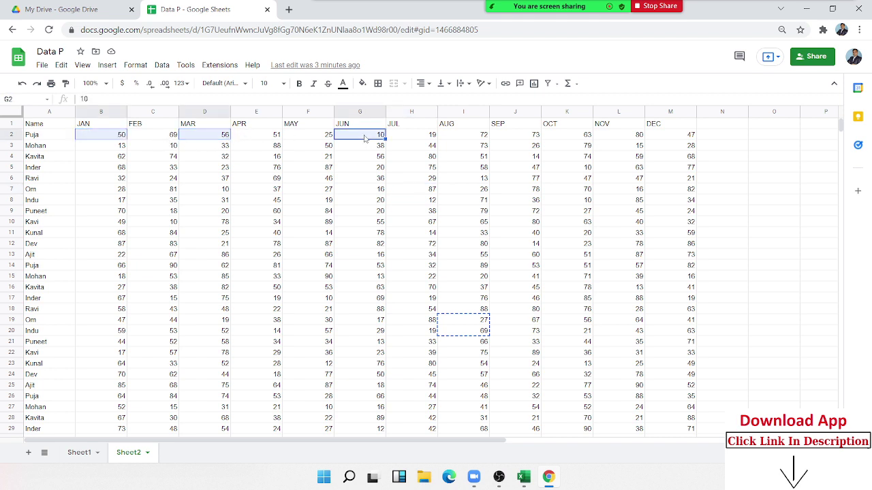
ctrl+click(522, 139)
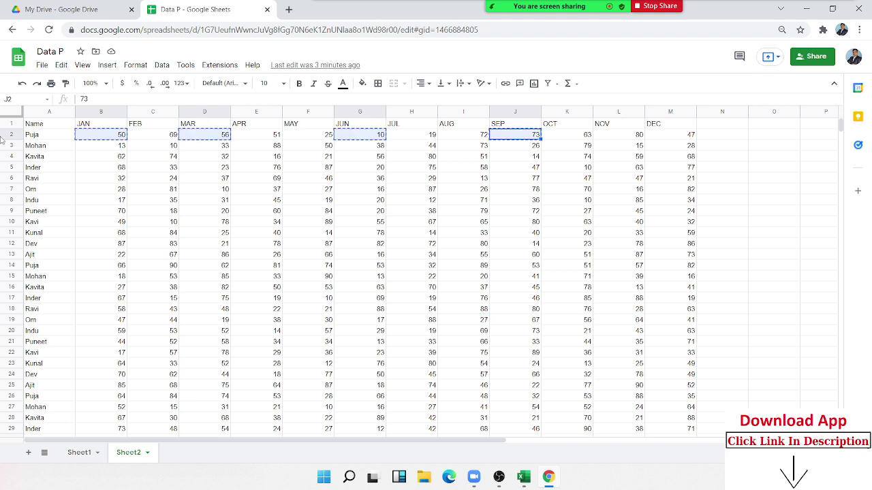
Paste the values into Sheet1 I14:L14, then return to Sheet2 and clear the copy marquee.
click(80, 455)
click(480, 267)
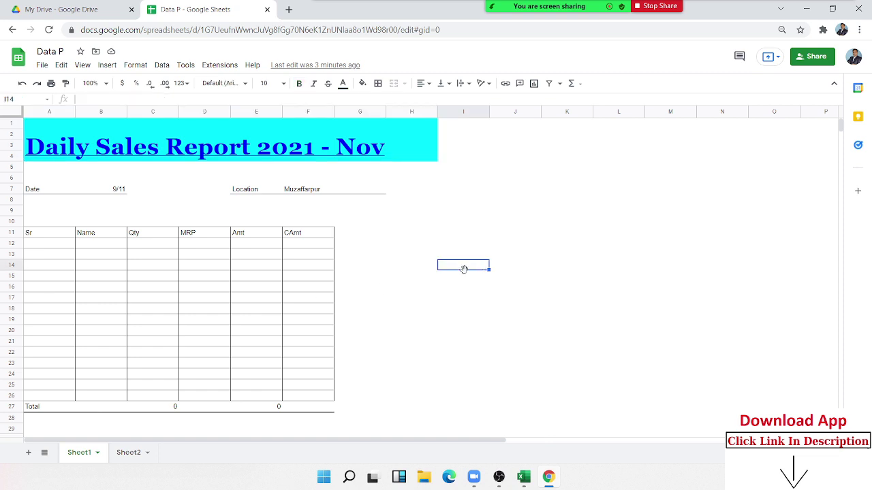
text(50	56	10	73)
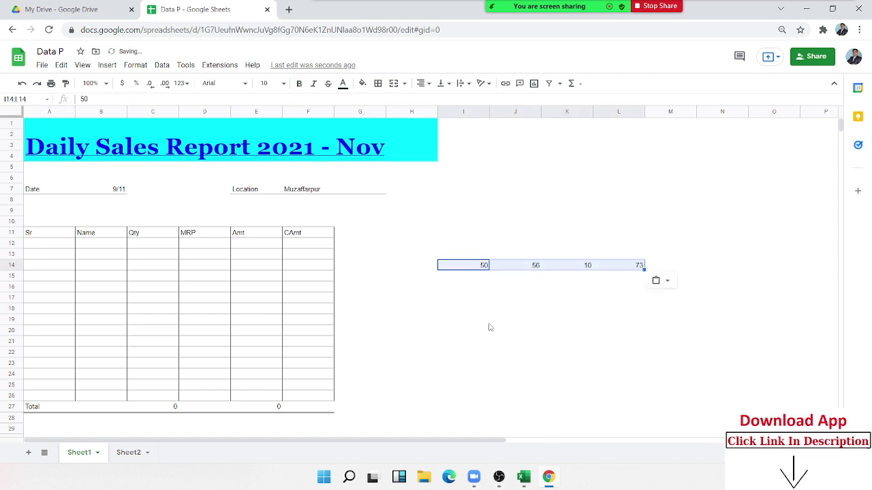
click(124, 457)
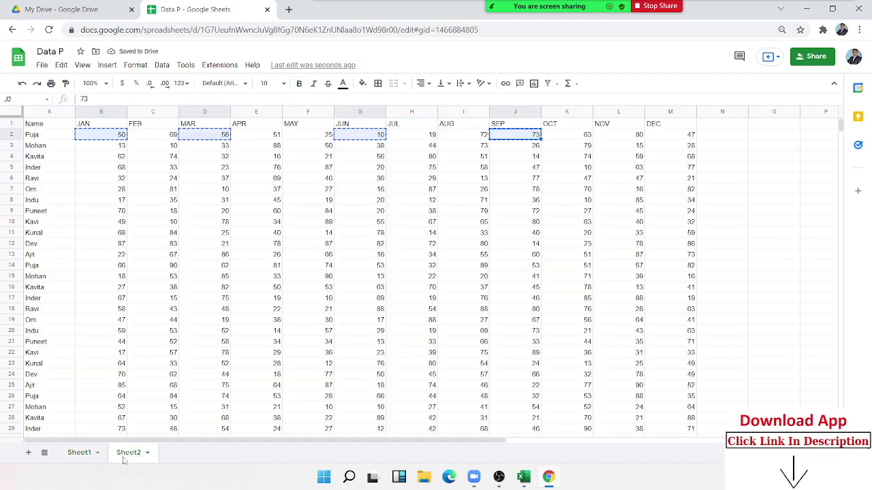
click(132, 235)
key(Escape)
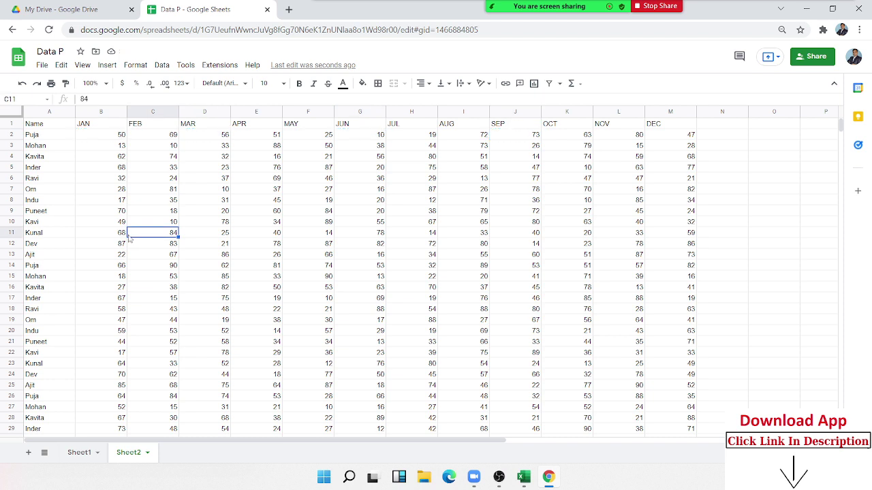
click(104, 139)
ctrl+click(103, 157)
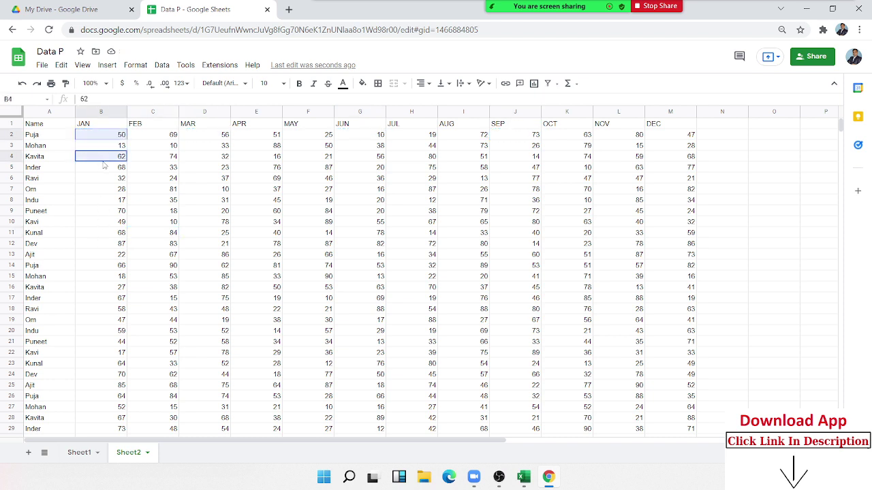
ctrl+click(102, 178)
ctrl+click(86, 200)
ctrl+click(92, 242)
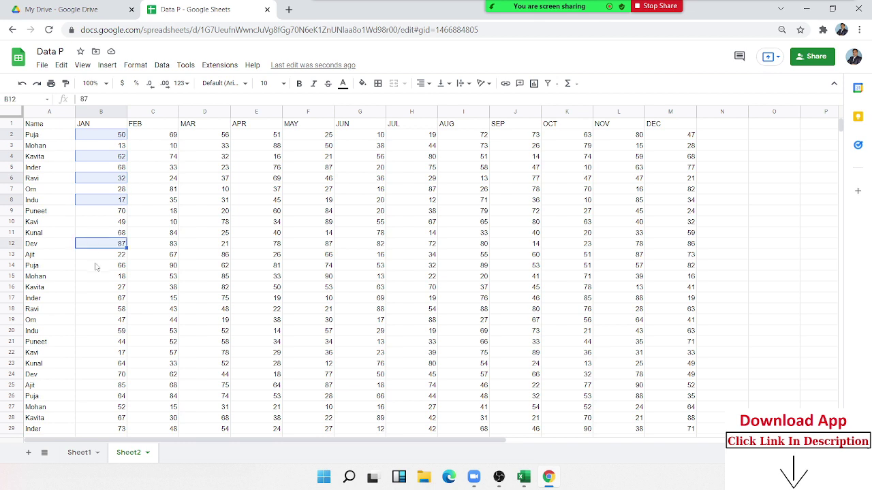
ctrl+click(94, 266)
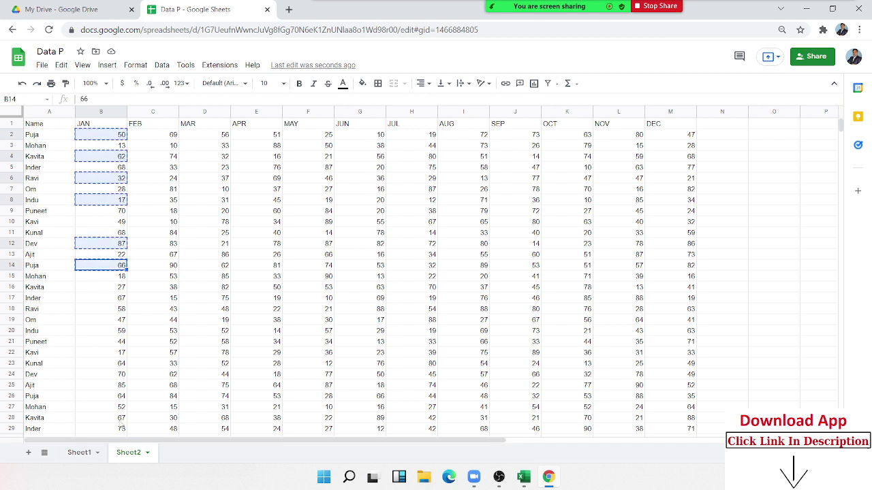
click(210, 295)
key(Escape)
click(154, 148)
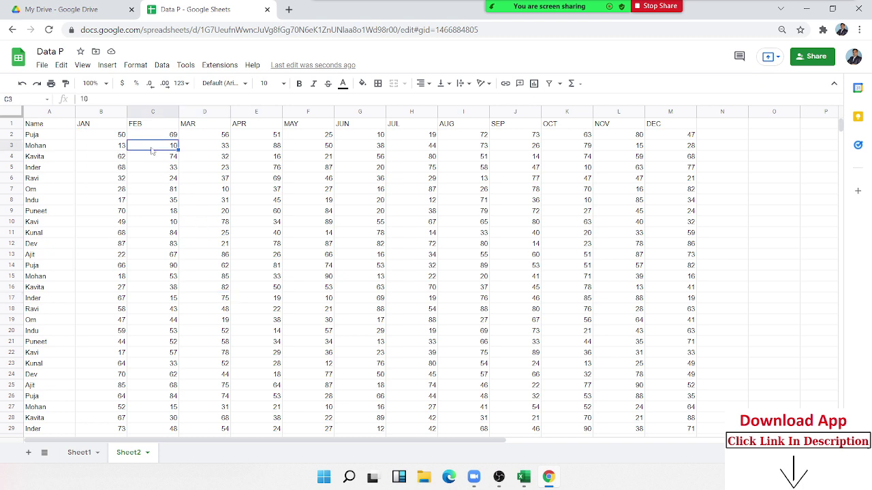
click(110, 136)
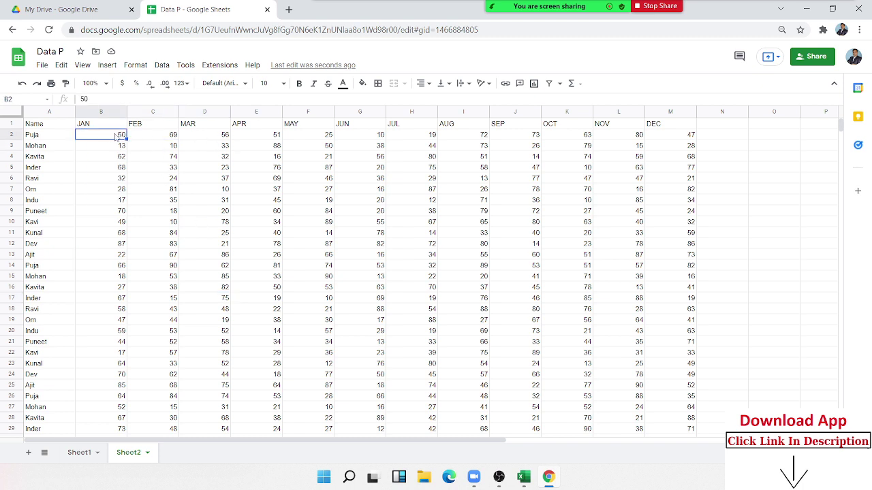
ctrl+click(228, 139)
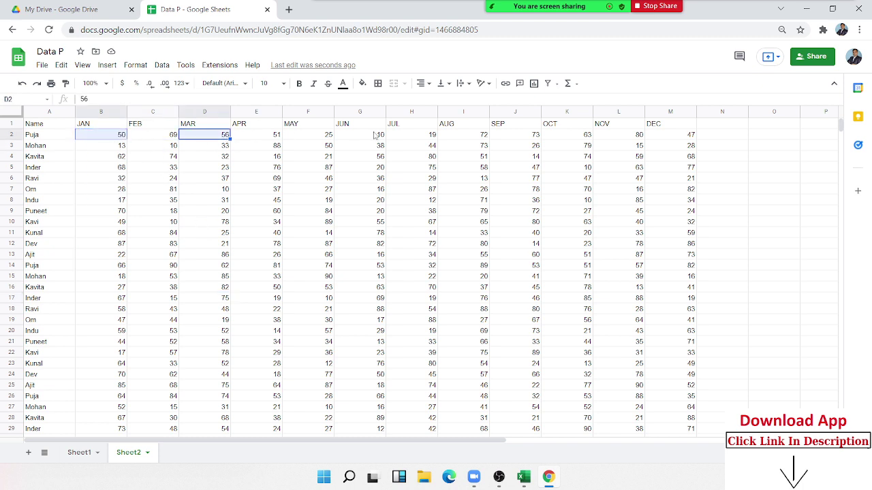
ctrl+click(375, 135)
ctrl+click(487, 135)
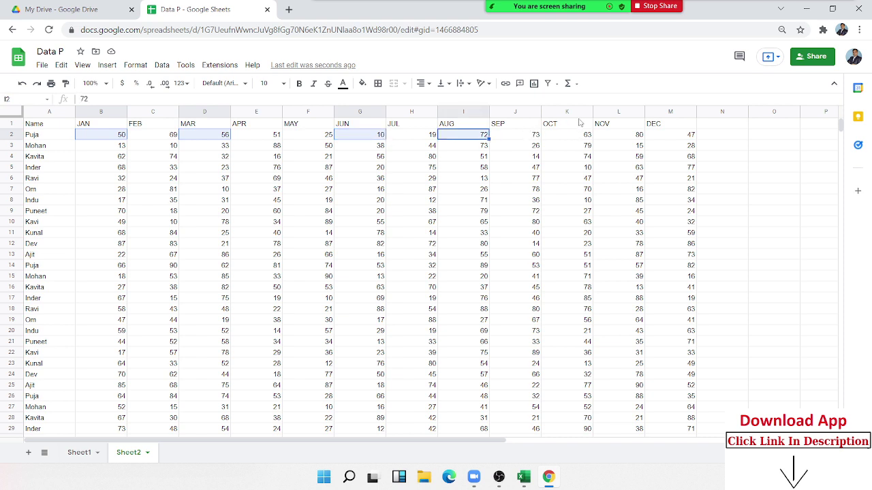
ctrl+click(581, 146)
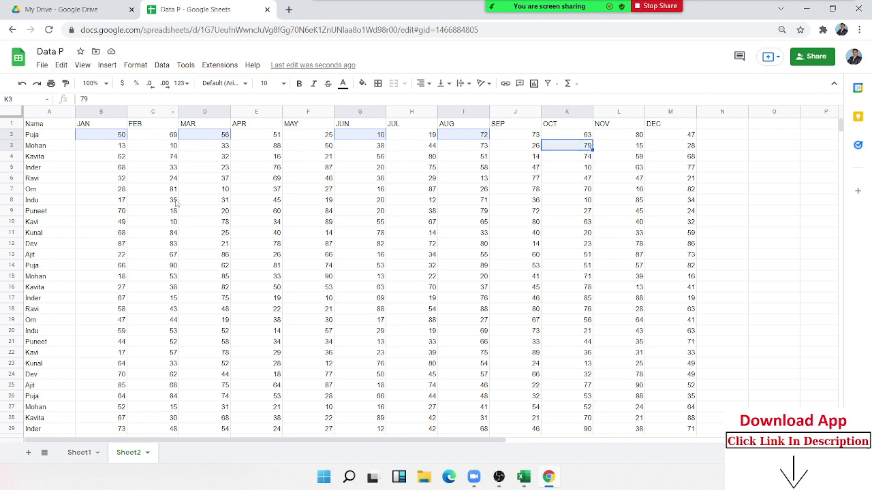
click(163, 200)
click(112, 137)
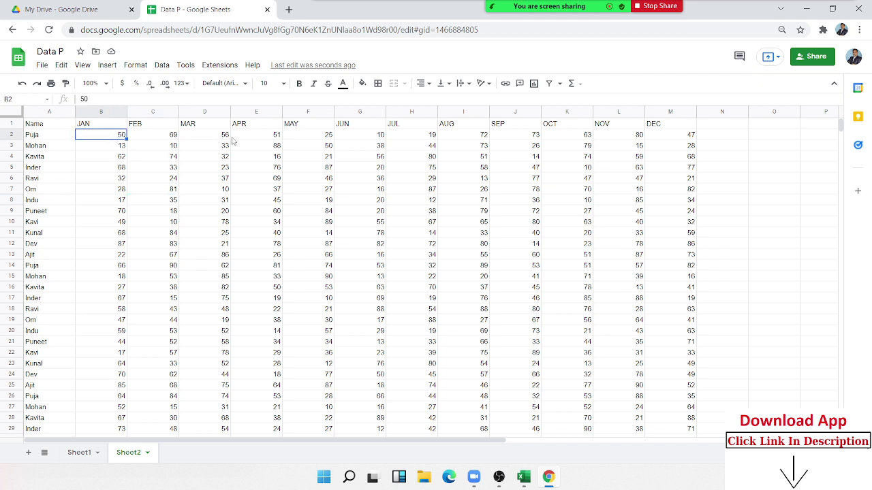
ctrl+click(275, 135)
ctrl+click(403, 138)
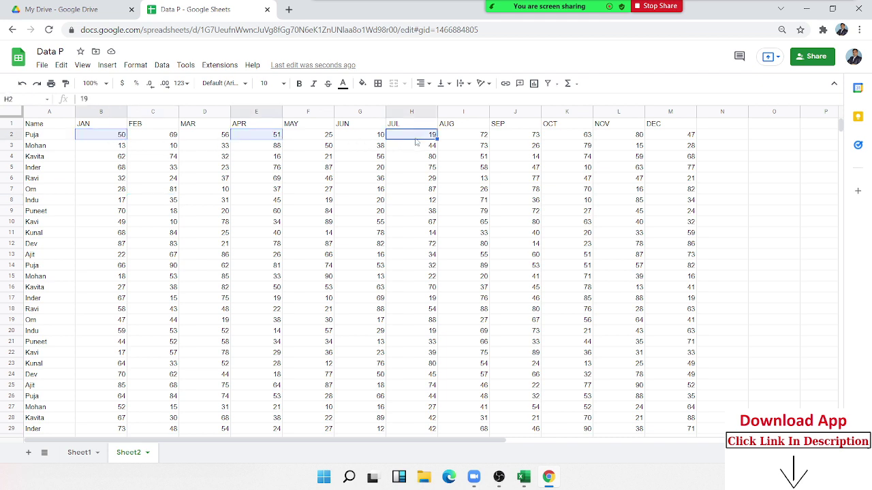
ctrl+drag(537, 136, 536, 146)
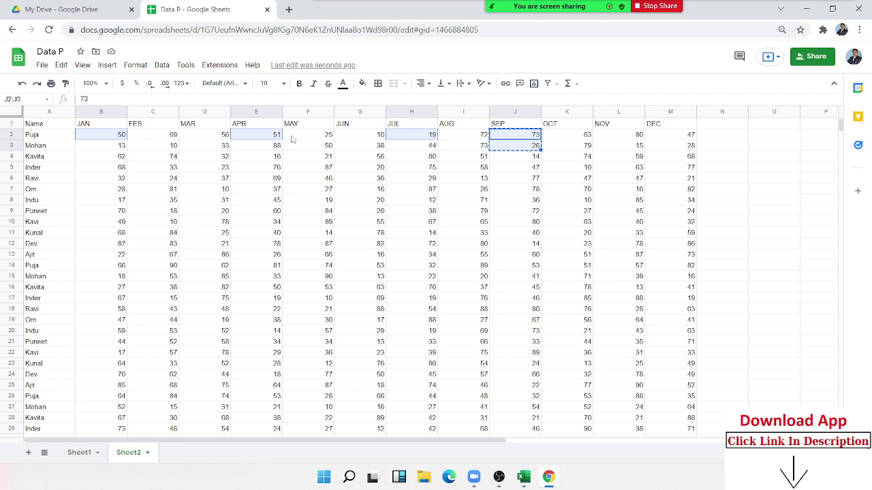
click(609, 217)
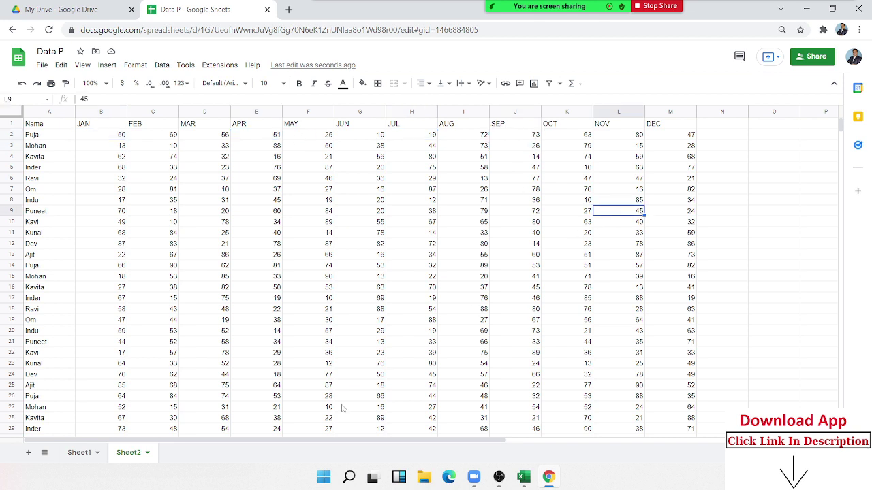
Flip between Sheet1 and Sheet2, then add a new blank sheet to Data P.
click(80, 454)
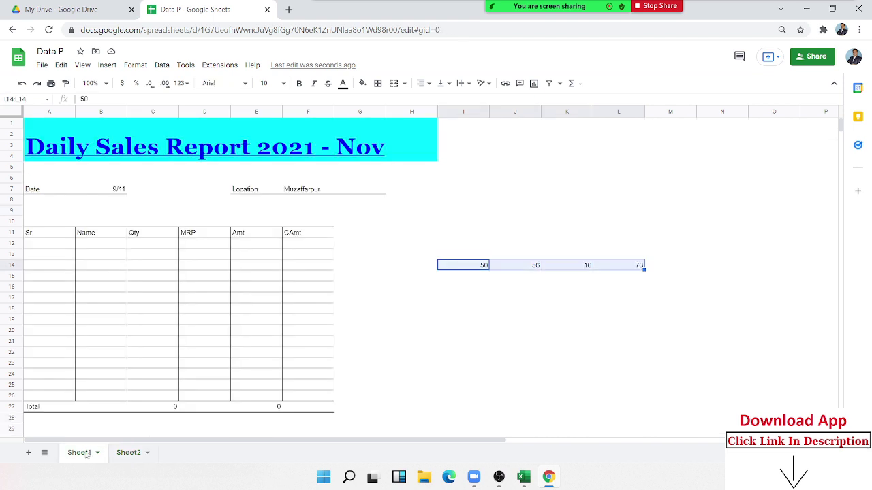
click(129, 453)
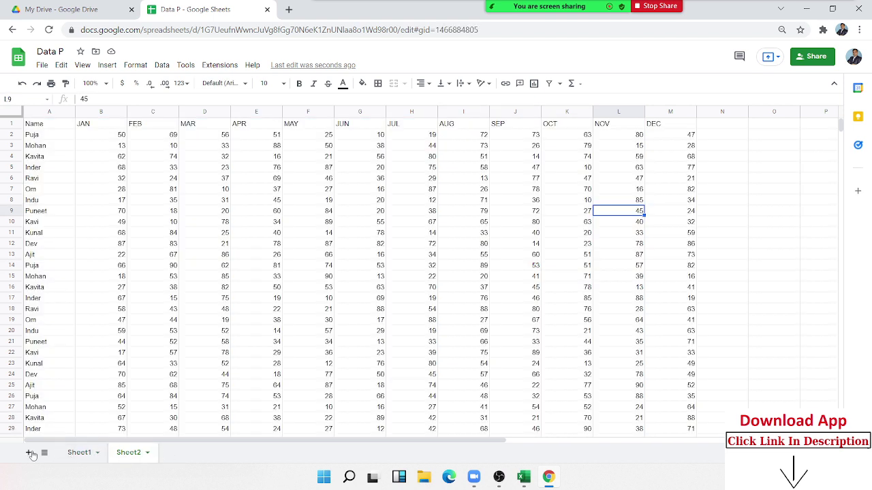
click(73, 452)
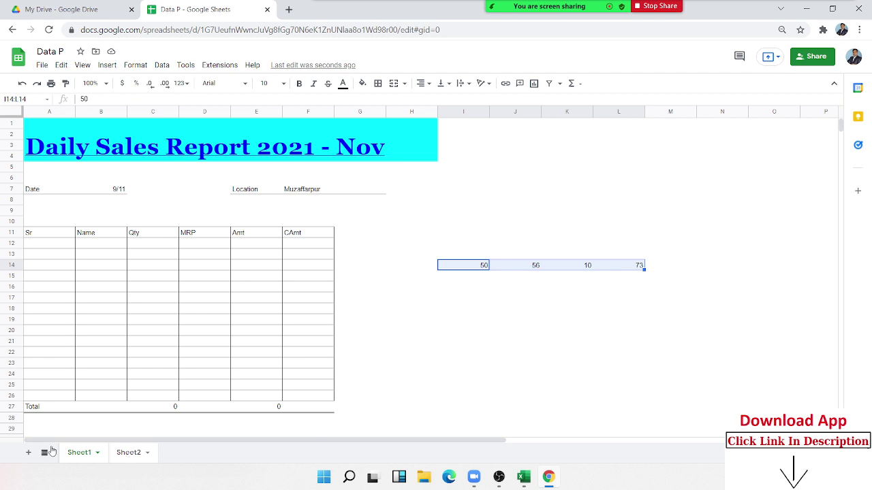
click(435, 330)
click(129, 453)
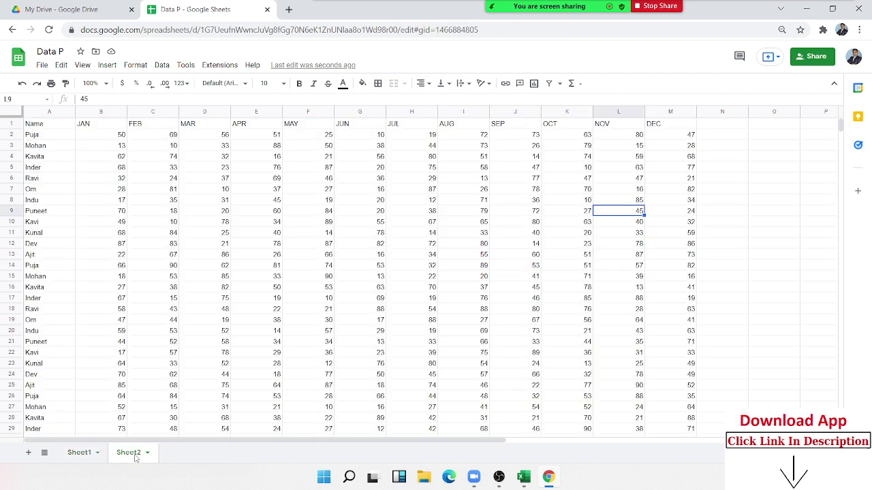
click(29, 453)
Add blank sheets up to Sheet8, then view Sheet2 and the empty Sheet3.
click(29, 454)
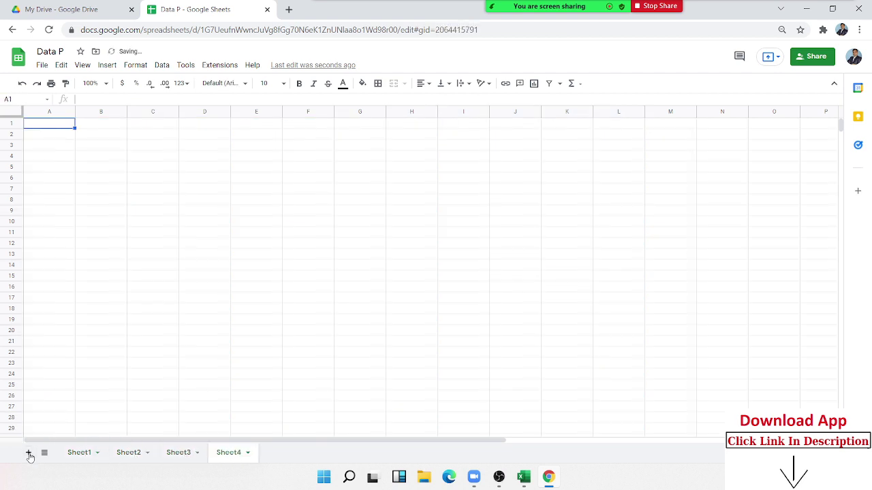
click(29, 454)
click(29, 454)
click(29, 454)
click(29, 453)
click(95, 290)
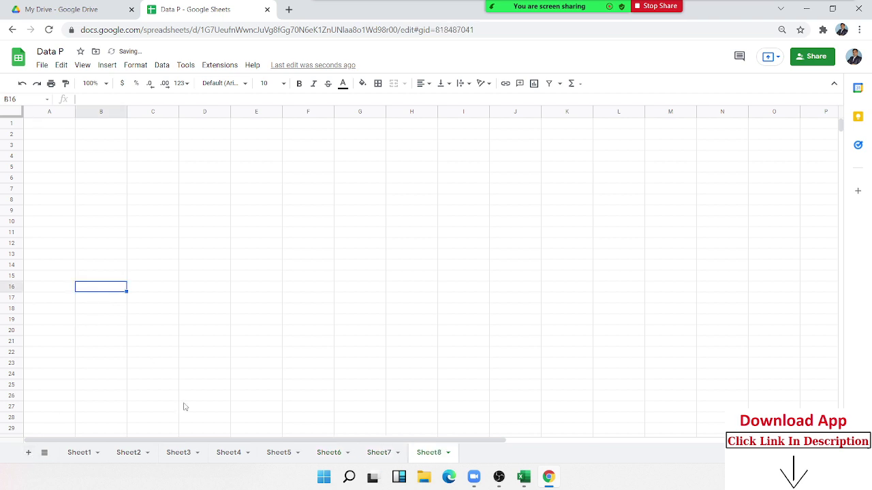
click(131, 454)
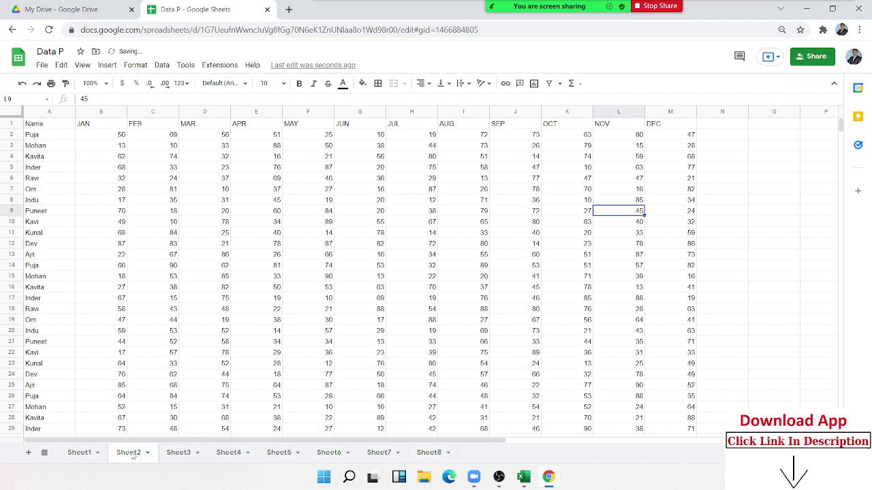
click(180, 454)
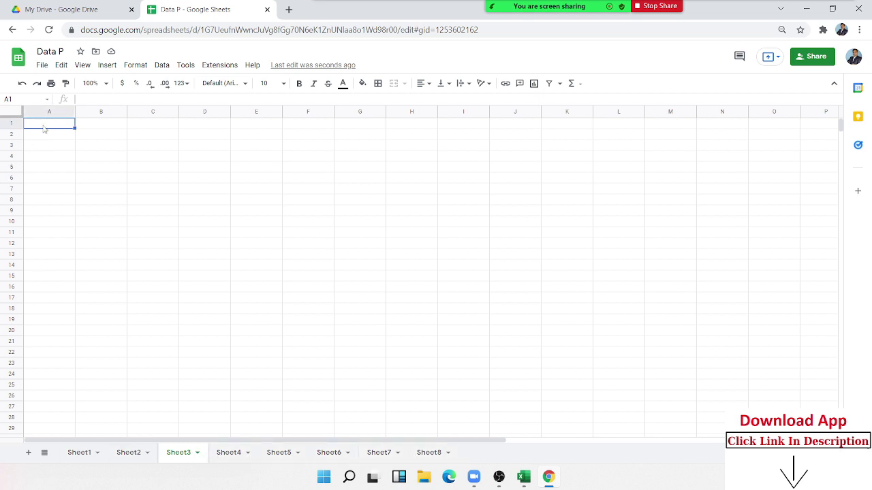
Insert the date 11/12/2021 into Sheet3's A1, then test Ctrl+arrow jumps across the row.
key(ctrl+semicolon)
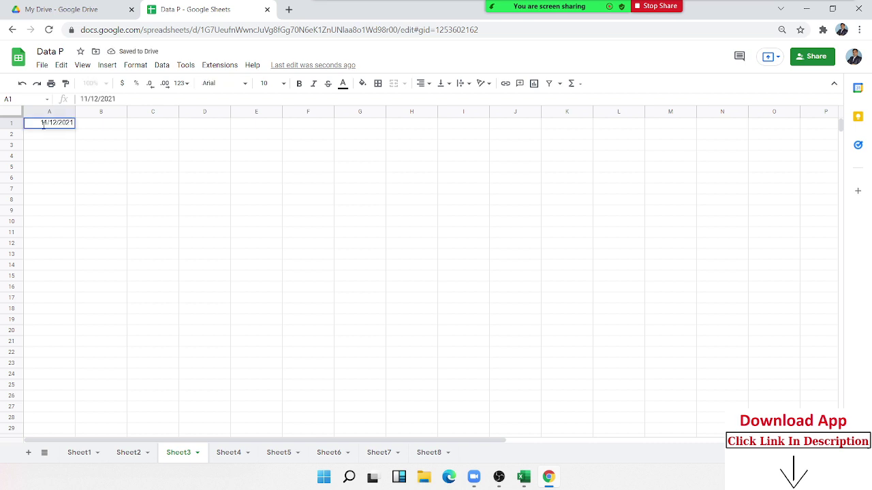
click(238, 457)
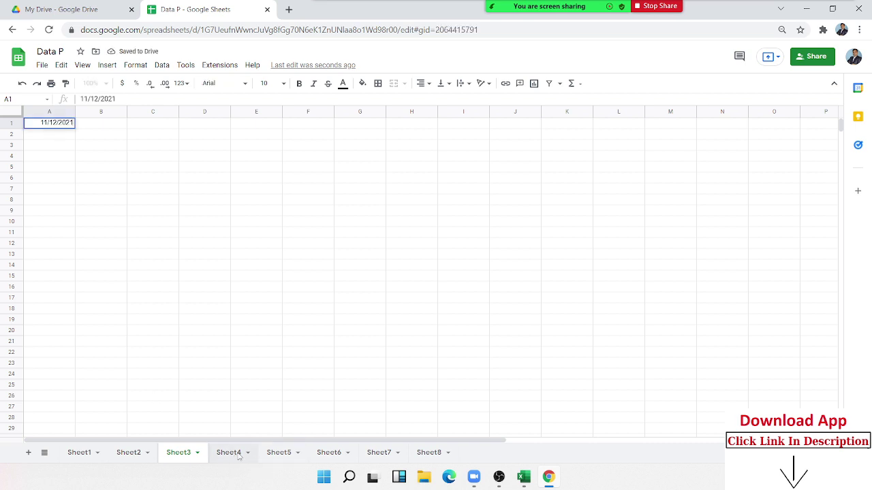
click(184, 454)
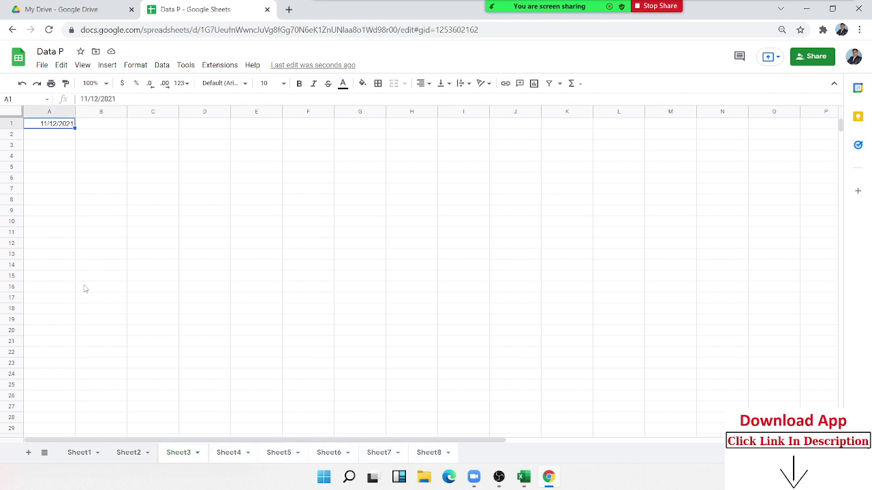
click(49, 143)
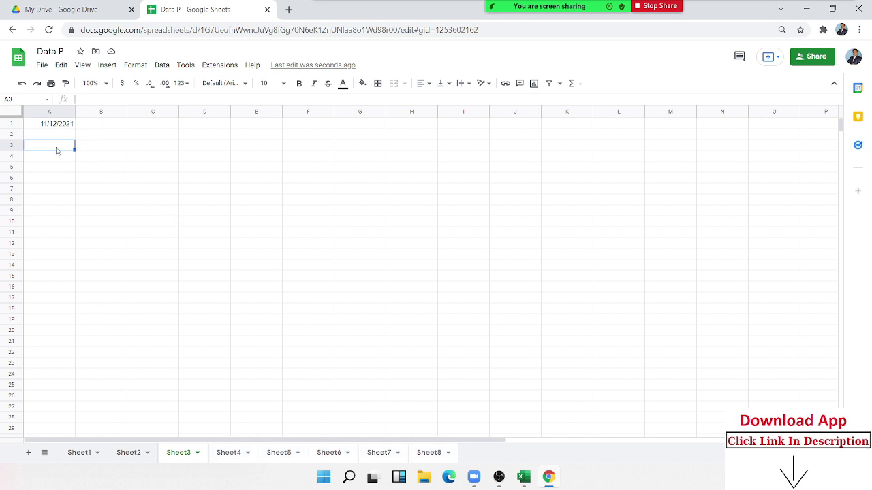
key(Down)
key(ctrl+Right)
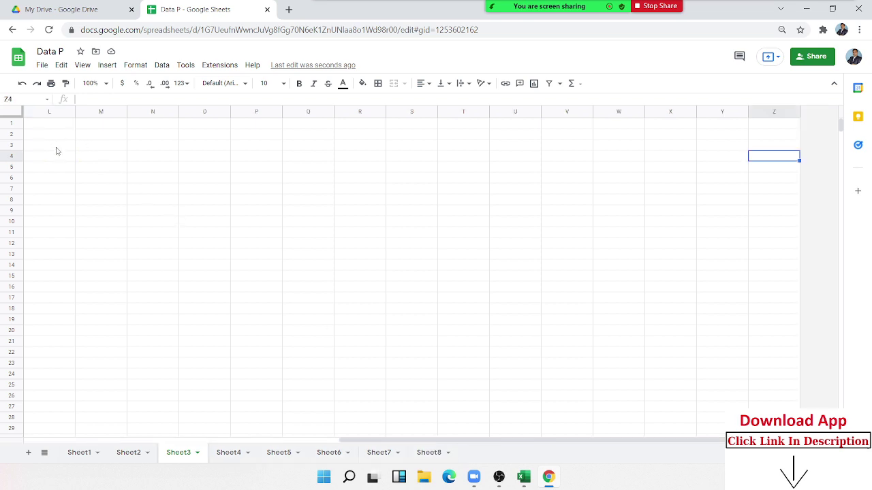
key(ctrl+Left)
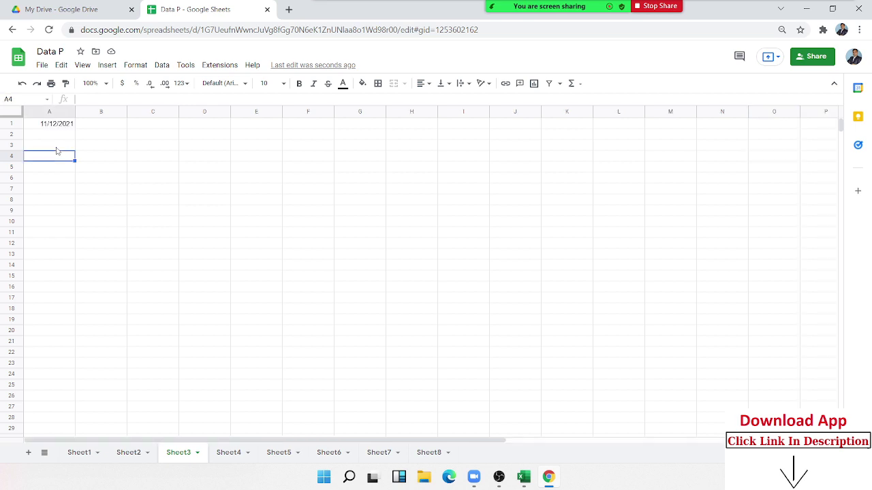
key(Up)
key(Up)
key(Up)
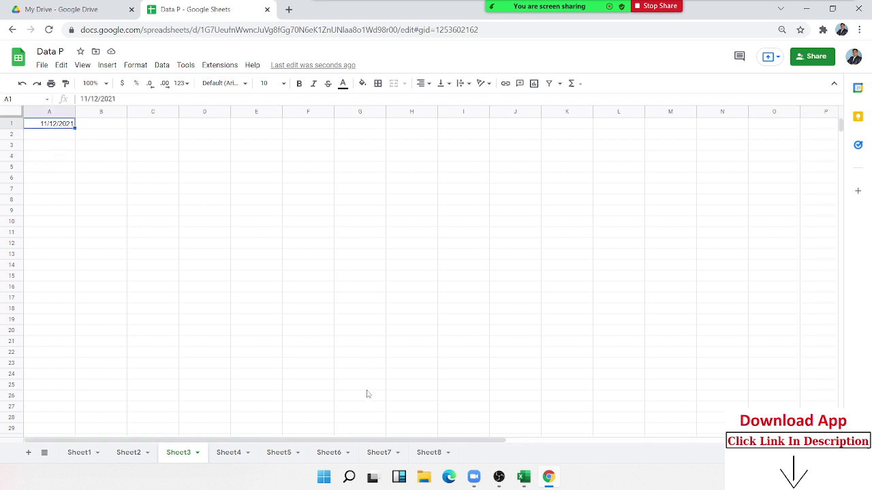
Colour the grouped Sheet3–Sheet8 tabs red.
right_click(387, 454)
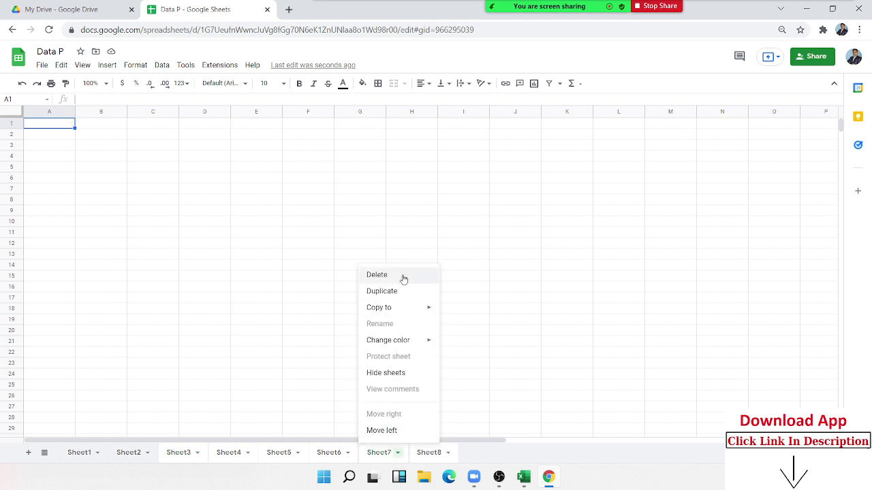
mouse_move(429, 339)
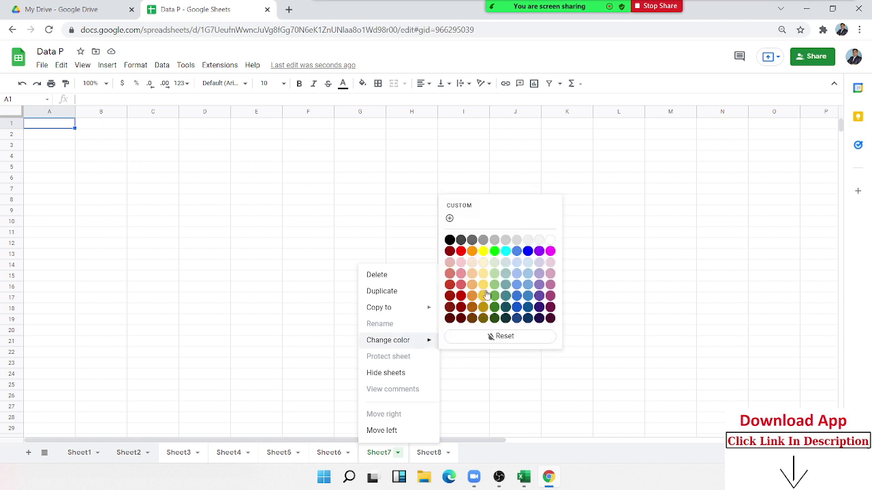
click(462, 252)
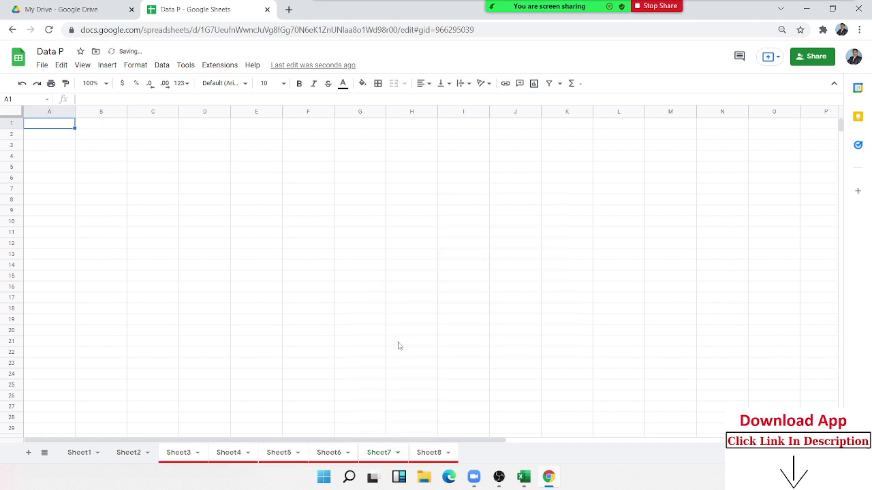
click(320, 354)
Look through Sheet3, Sheet4 and Sheet5, then return to Sheet3.
click(184, 453)
click(245, 453)
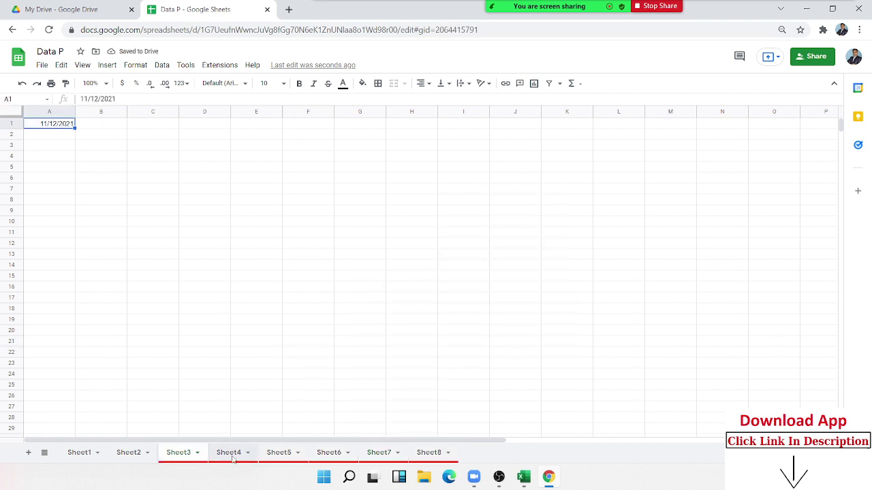
click(294, 452)
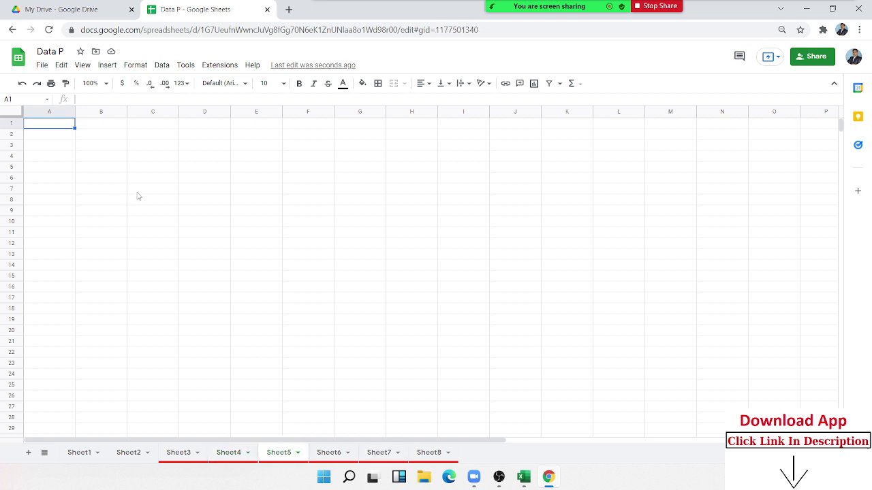
click(188, 458)
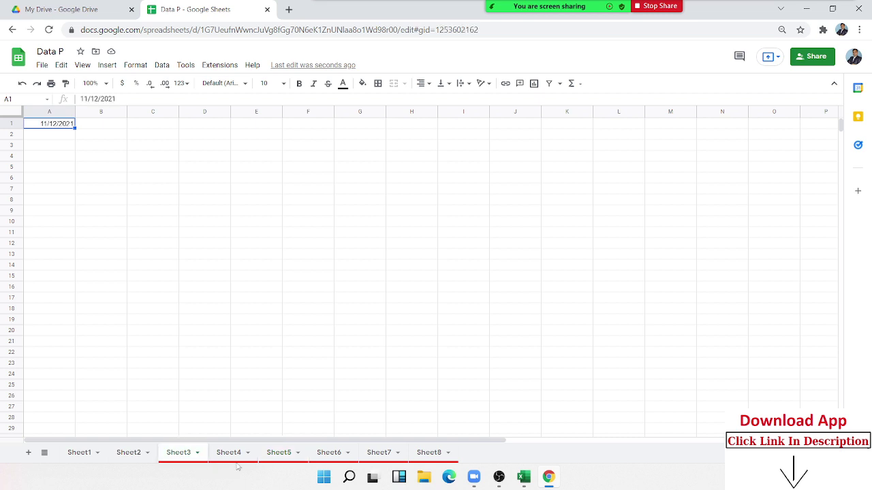
Delete the grouped red-tabbed sheets and confirm the deletion.
right_click(438, 452)
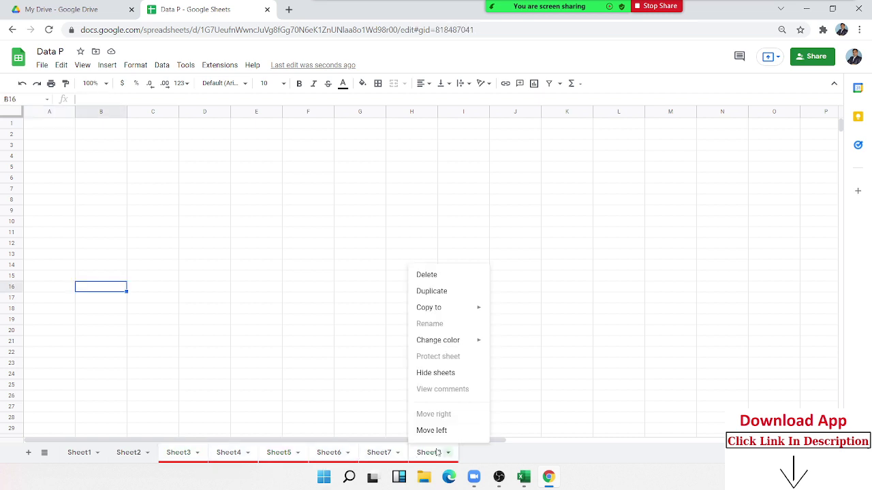
click(426, 275)
click(549, 278)
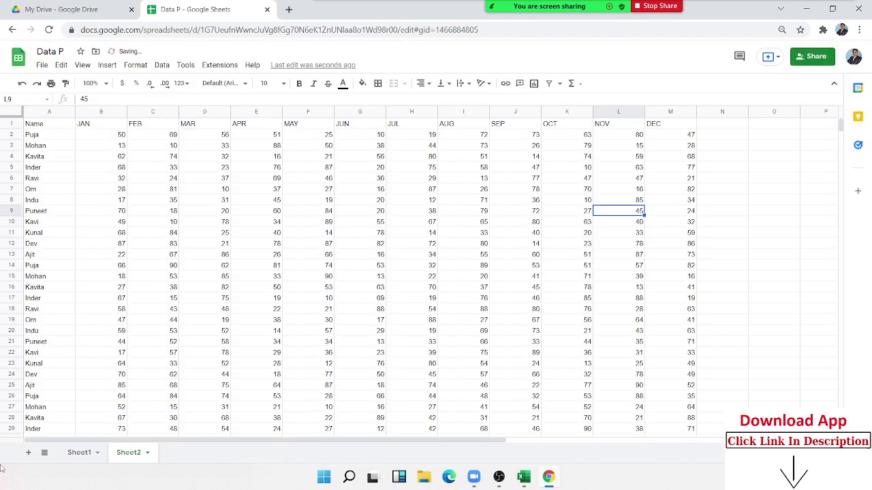
Switch to Sheet2's monthly table and search the Help menu for 'shortc'.
click(86, 453)
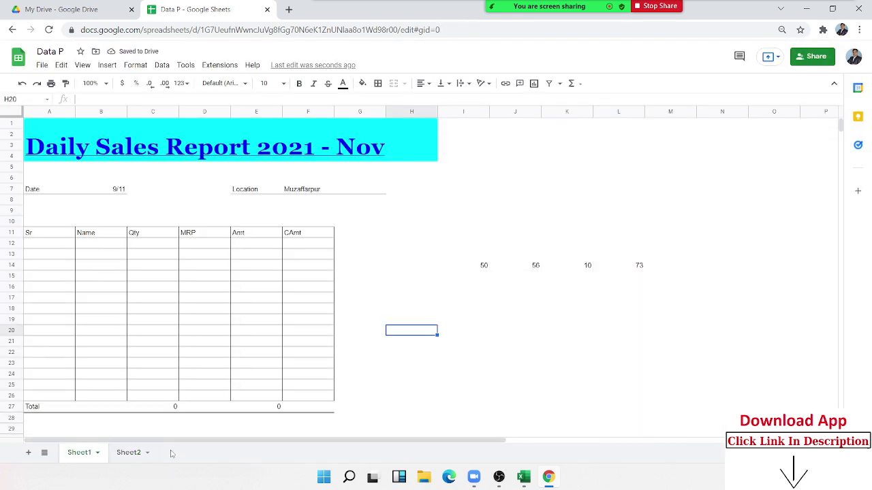
click(122, 455)
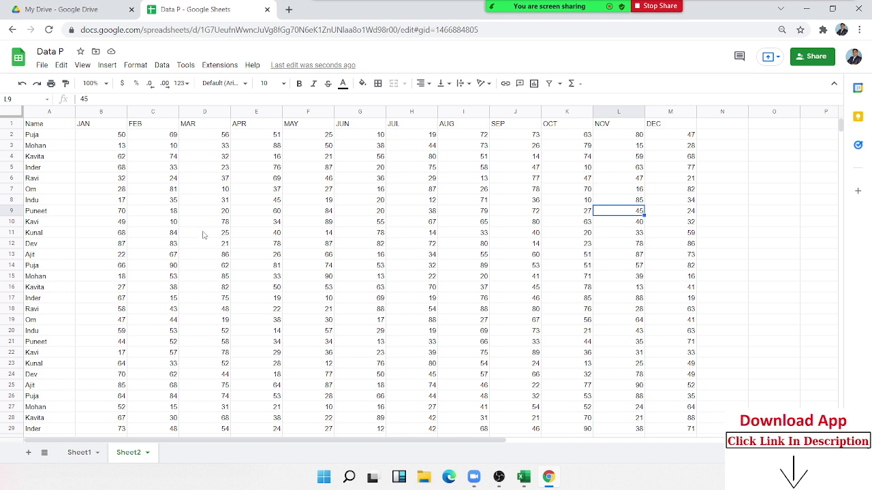
click(253, 66)
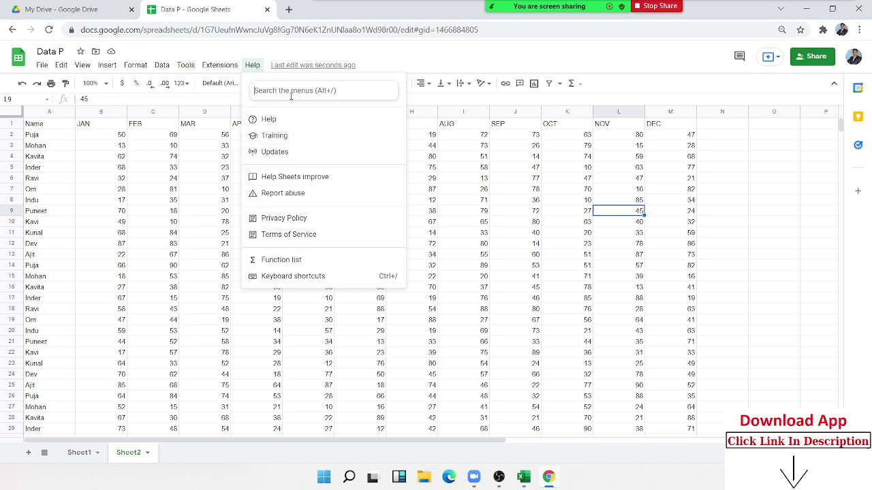
text(s)
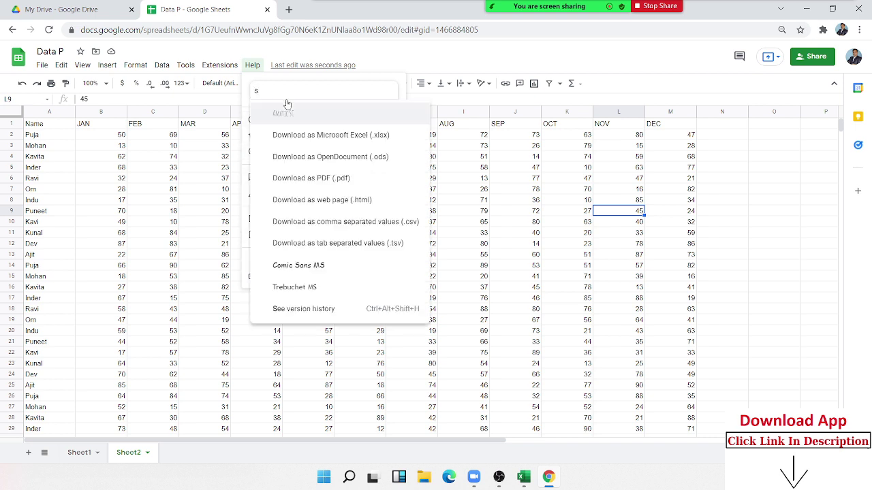
text(ho)
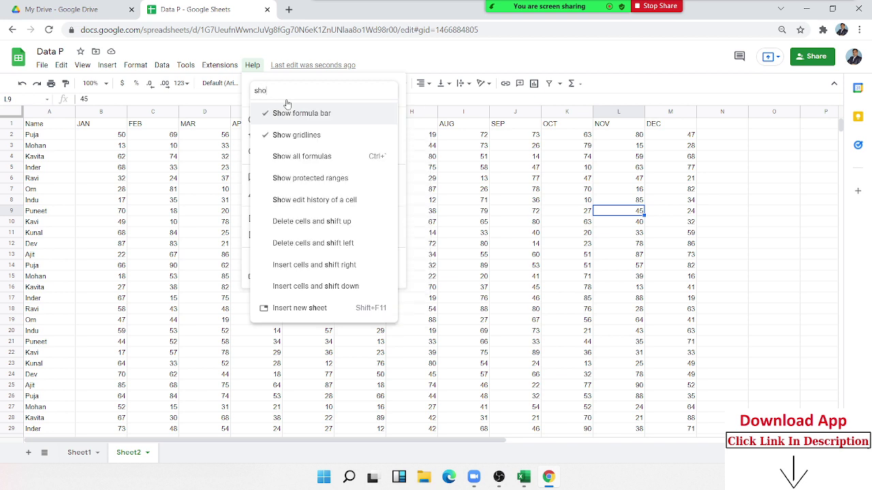
text(rtcut)
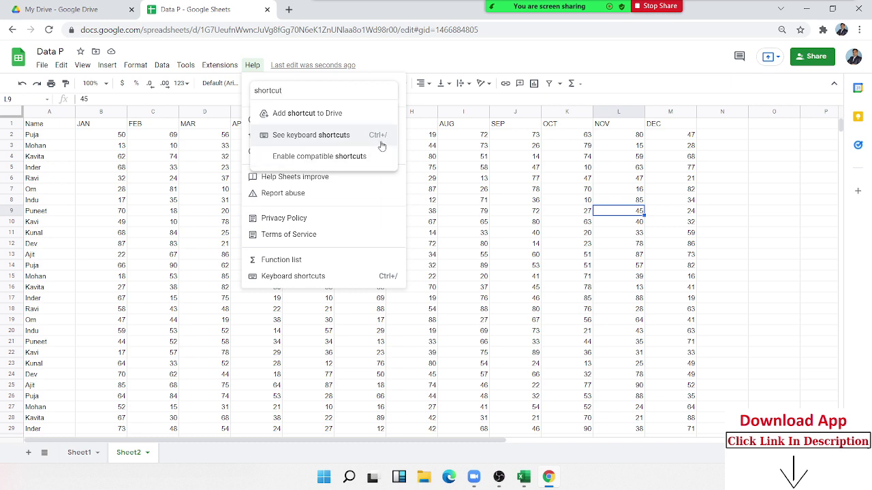
Open the keyboard shortcuts reference and browse its Menus and Formatting categories.
click(331, 135)
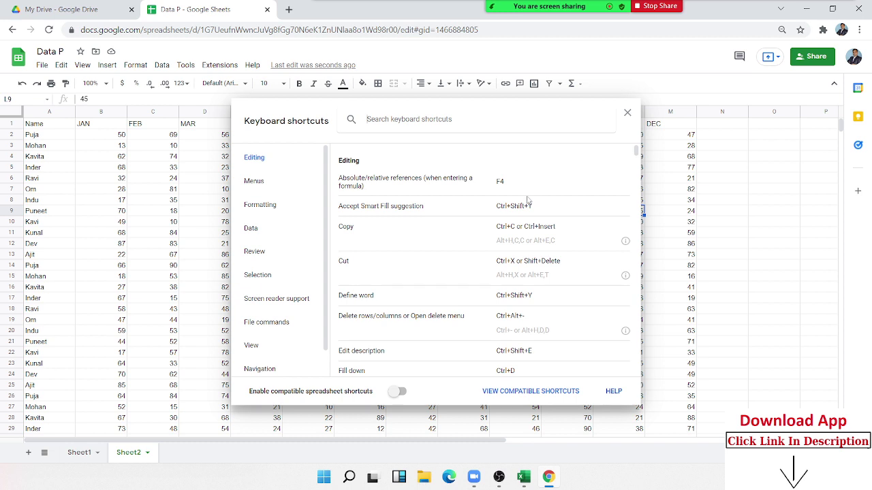
scroll(529, 202, down, 4)
scroll(529, 206, down, 4)
scroll(529, 210, down, 5)
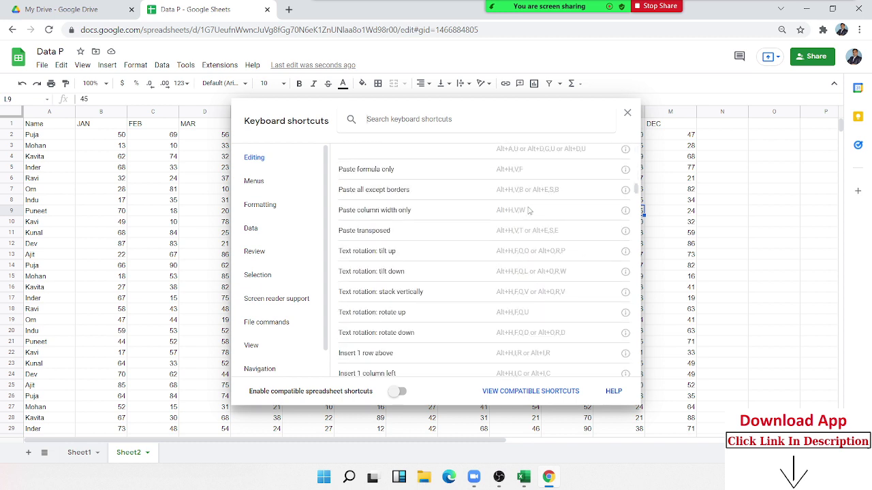
scroll(524, 209, down, 5)
scroll(514, 208, down, 5)
scroll(511, 205, down, 5)
scroll(477, 201, down, 4)
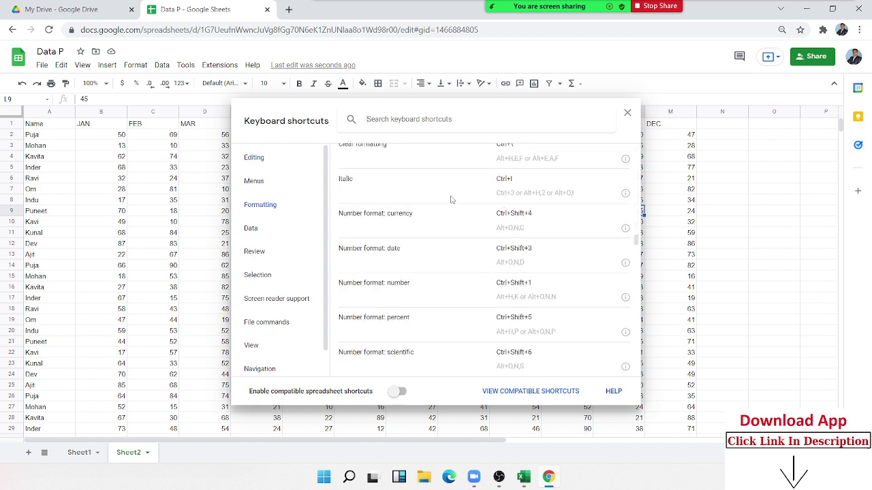
click(264, 180)
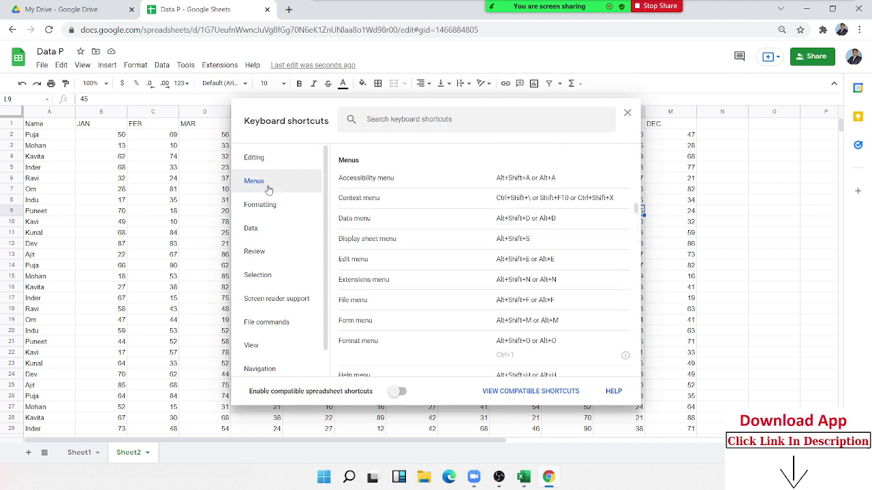
click(267, 206)
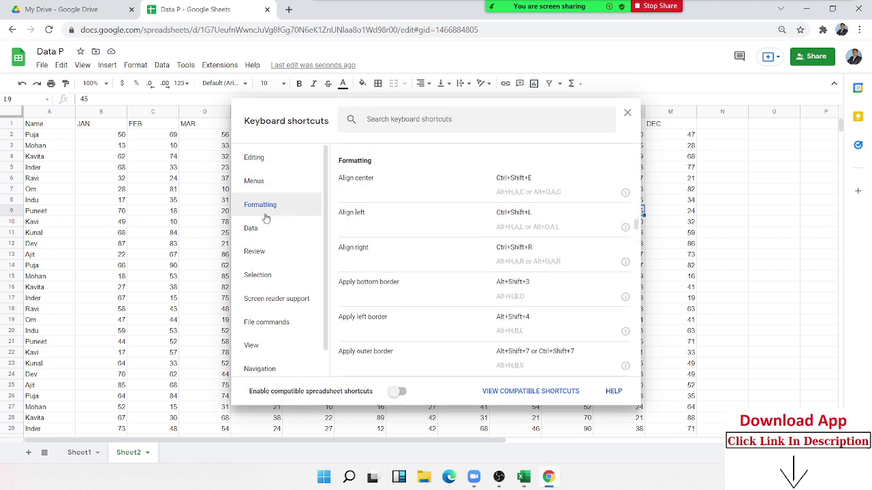
Browse the Data, Review and Help shortcut categories, then close the reference.
scroll(433, 221, down, 5)
scroll(433, 221, down, 15)
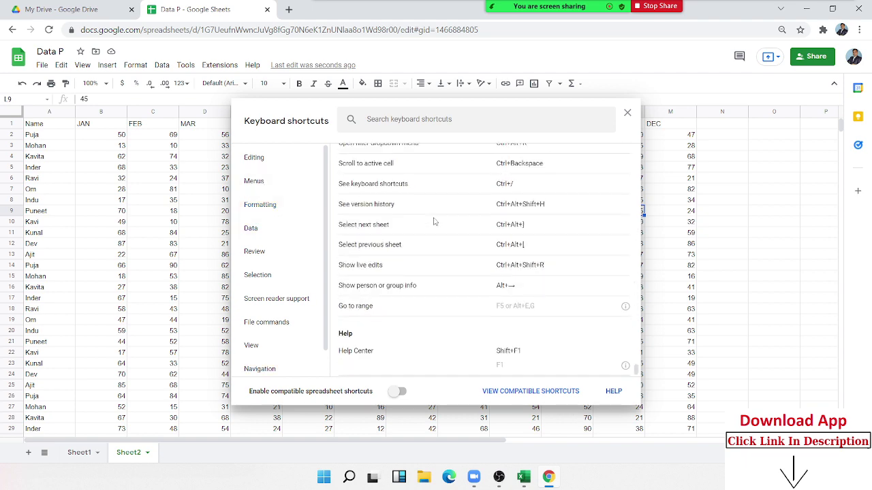
scroll(433, 221, up, 5)
scroll(433, 221, up, 10)
scroll(433, 221, up, 10)
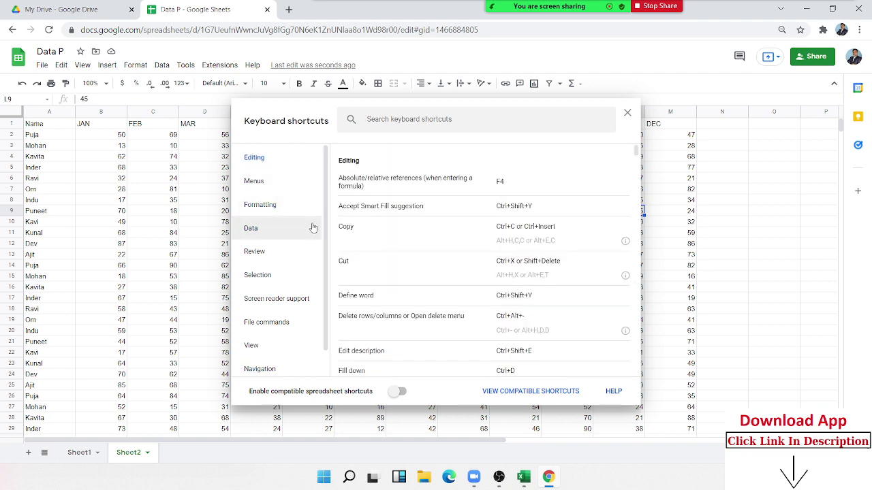
click(275, 230)
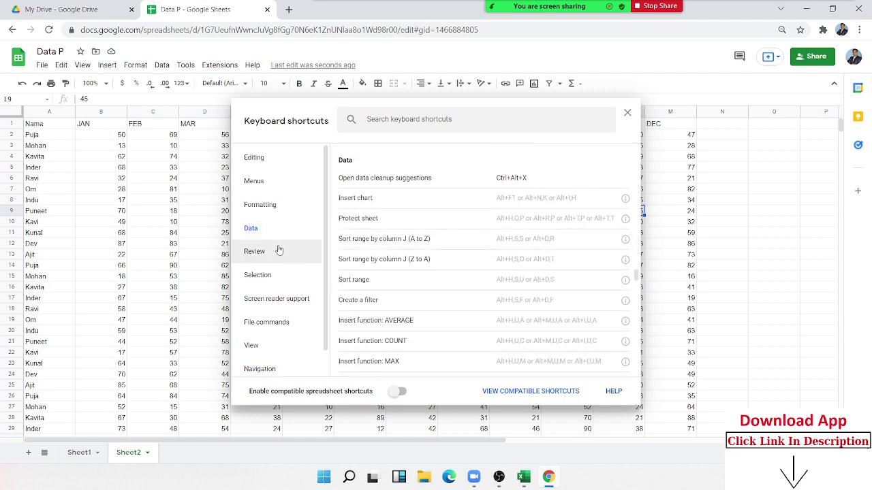
click(279, 251)
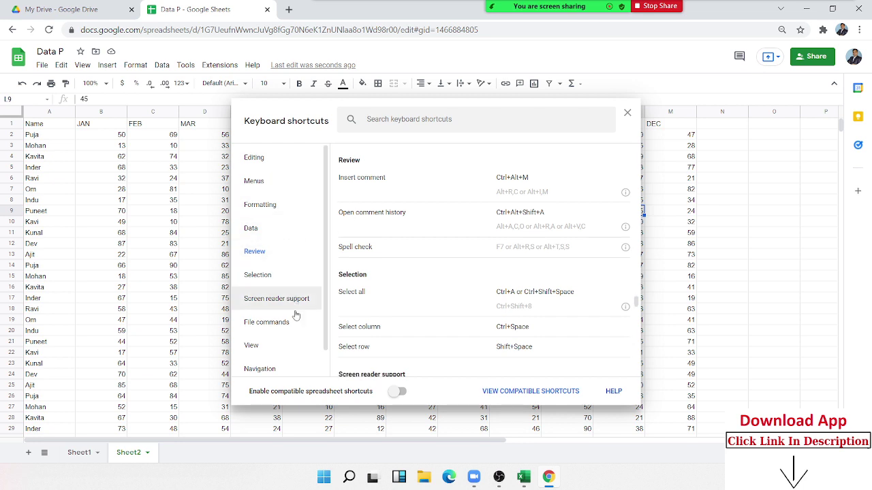
scroll(296, 314, down, 1)
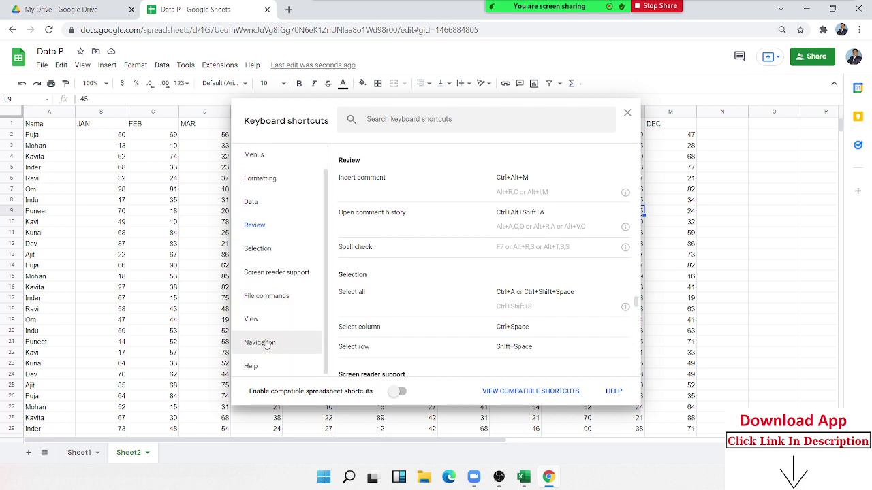
scroll(272, 344, up, 1)
scroll(267, 345, down, 1)
click(250, 365)
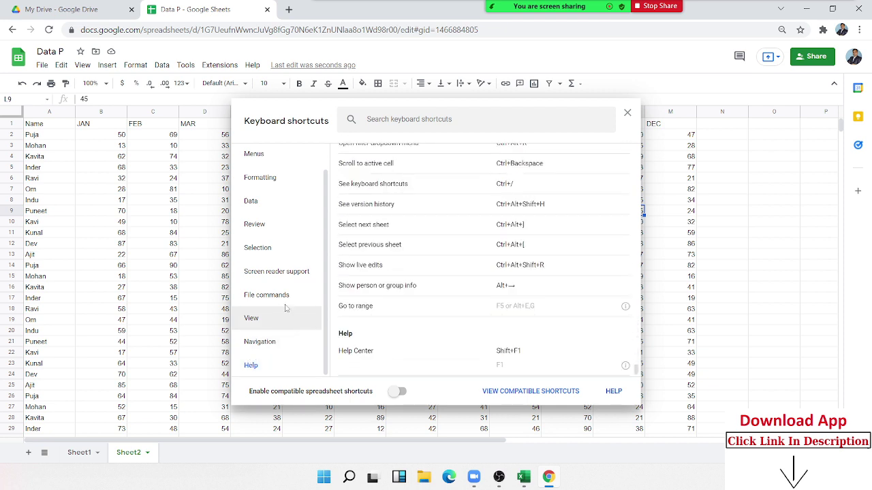
scroll(294, 298, up, 1)
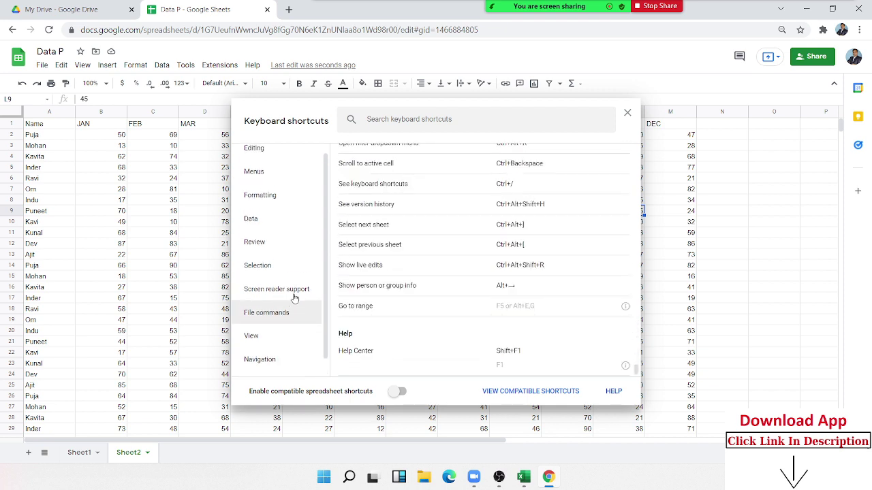
click(627, 113)
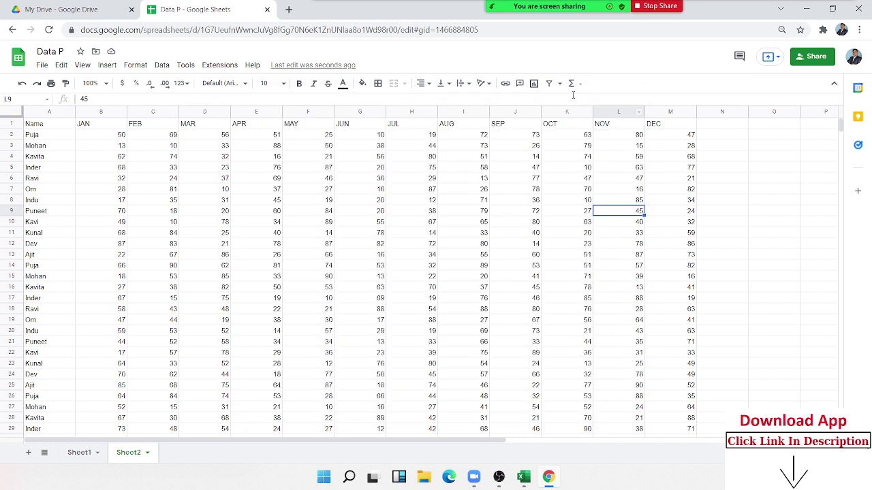
Search the Help menu for 'limit' and open the Google Sheets Help window.
click(263, 68)
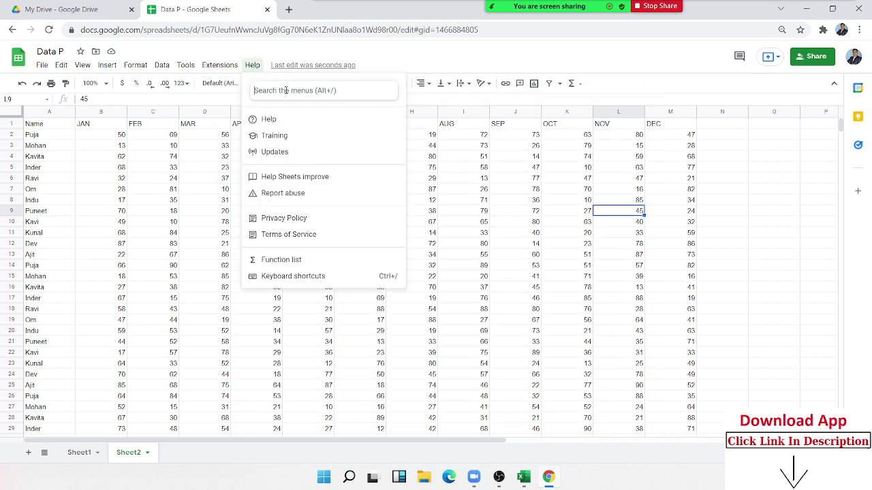
text(limit)
key(BackSpace)
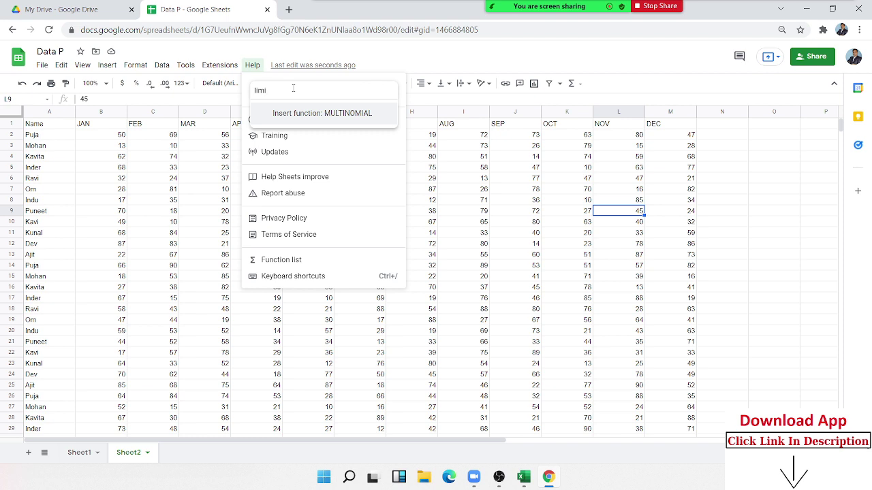
text(ts)
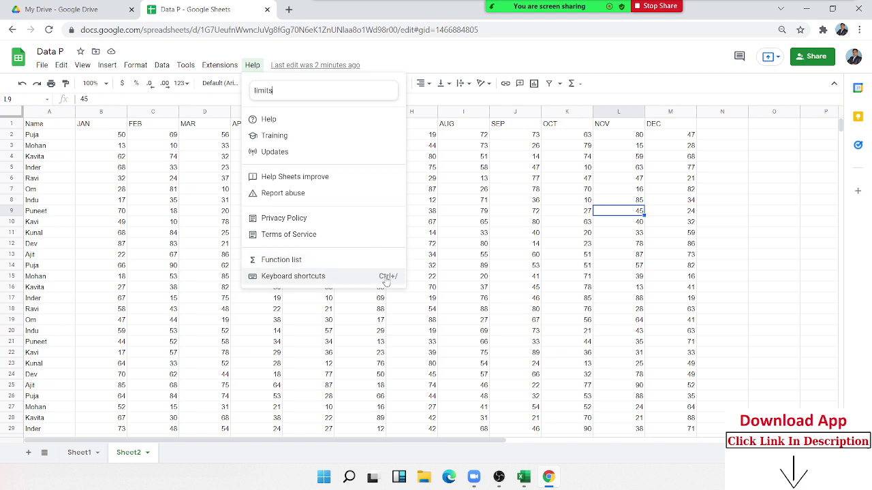
click(293, 128)
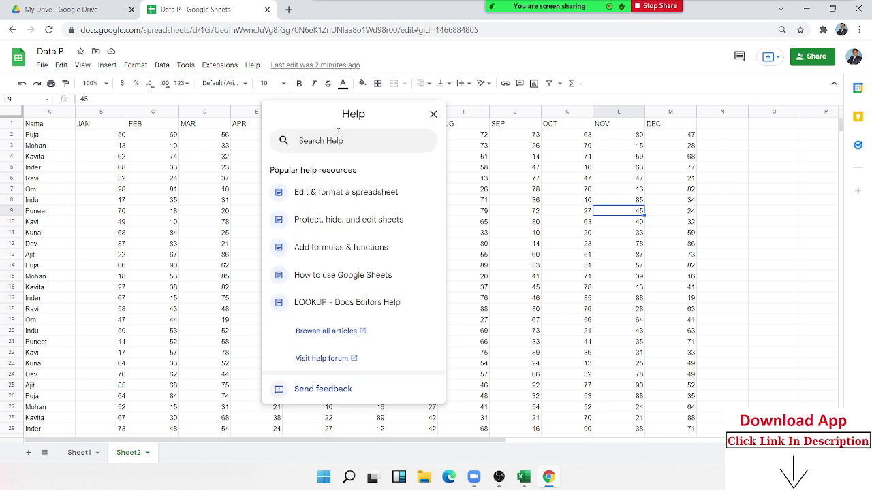
Search Help for 'limi' and open the Stop, limit, or change sharing article.
text(l)
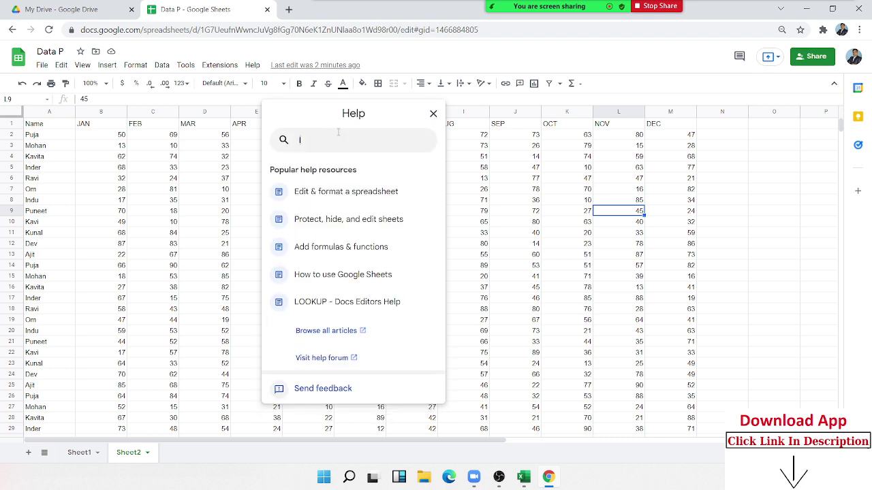
text(imit)
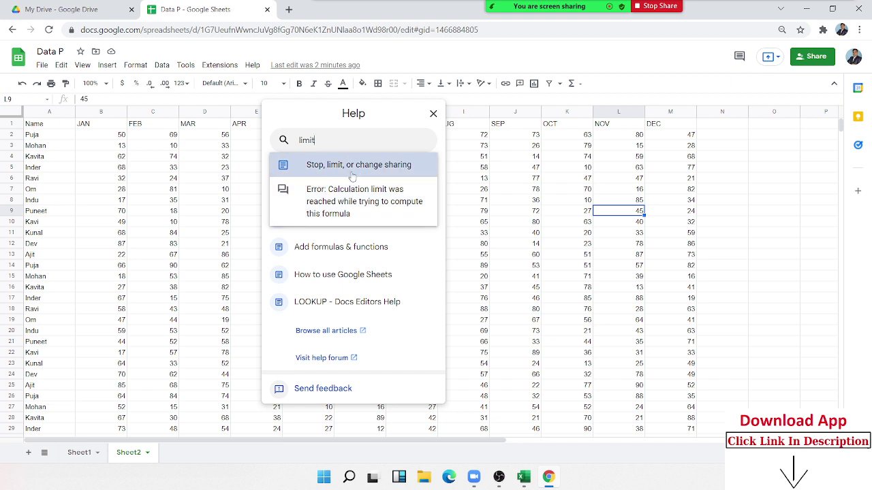
click(352, 177)
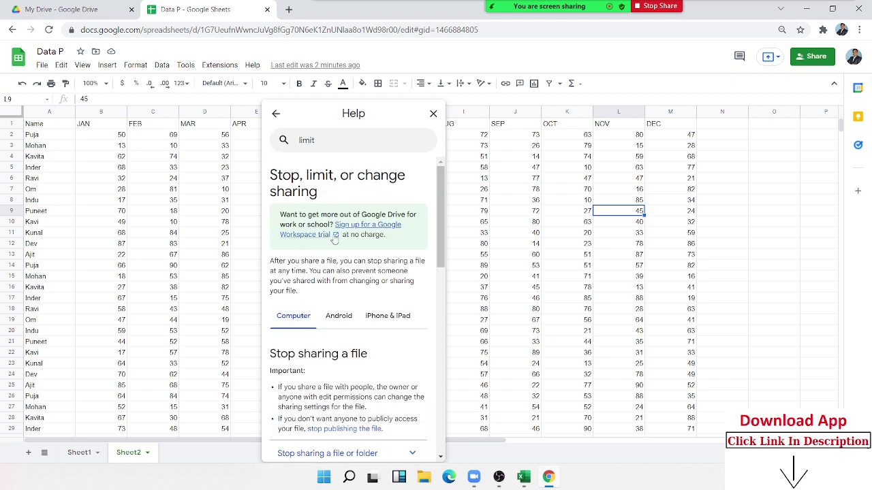
scroll(364, 339, down, 4)
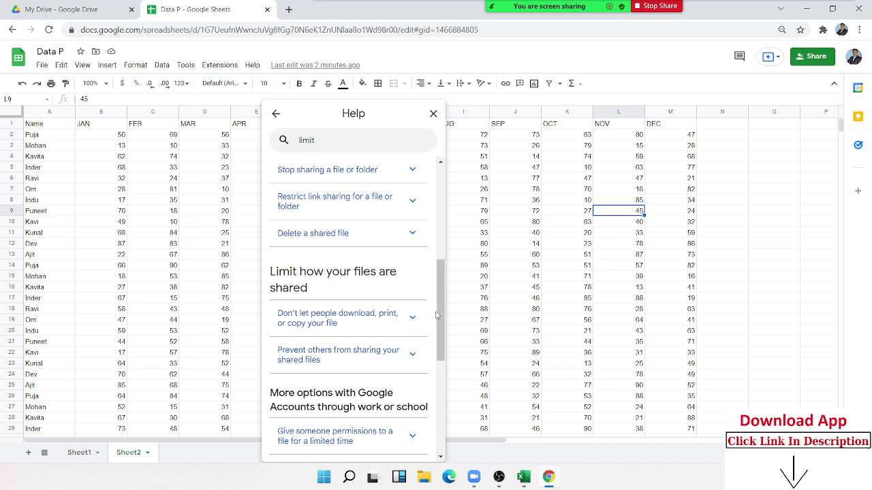
Scroll through the article, then refine the help search to 'limitation'.
mouse_move(440, 315)
mouse_down()
mouse_move(456, 265)
mouse_move(450, 334)
mouse_up()
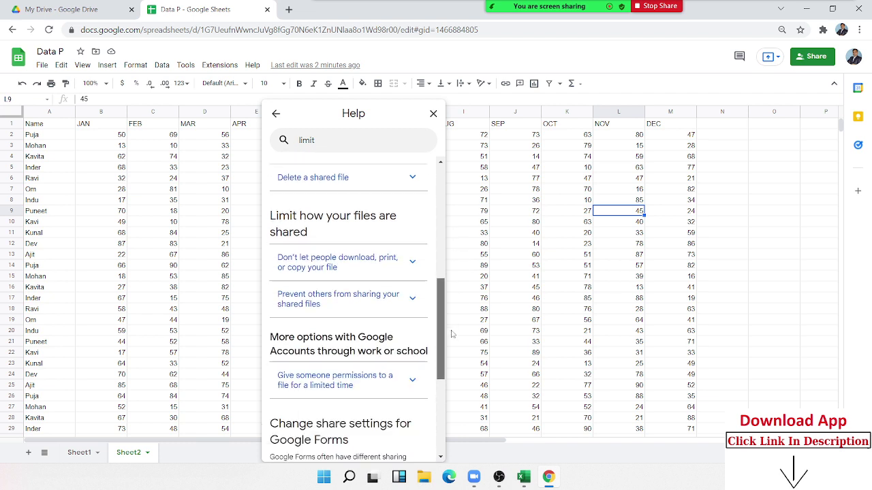
drag(451, 333, 447, 424)
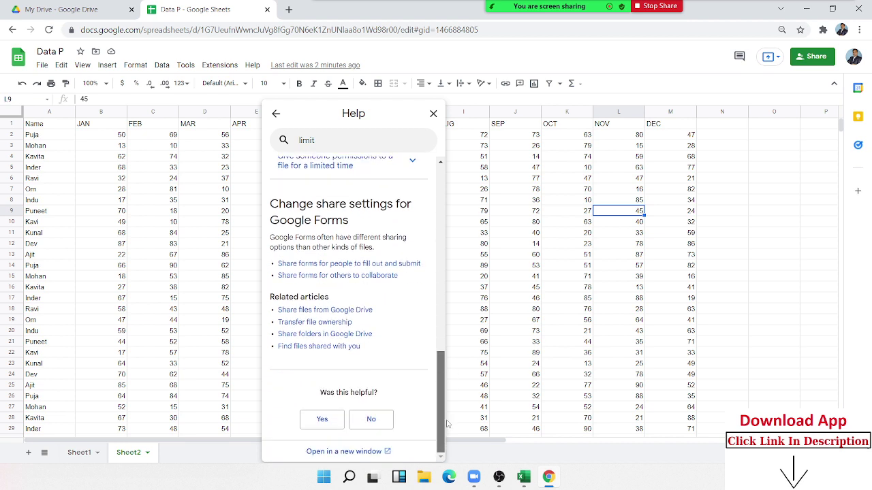
drag(447, 422, 442, 249)
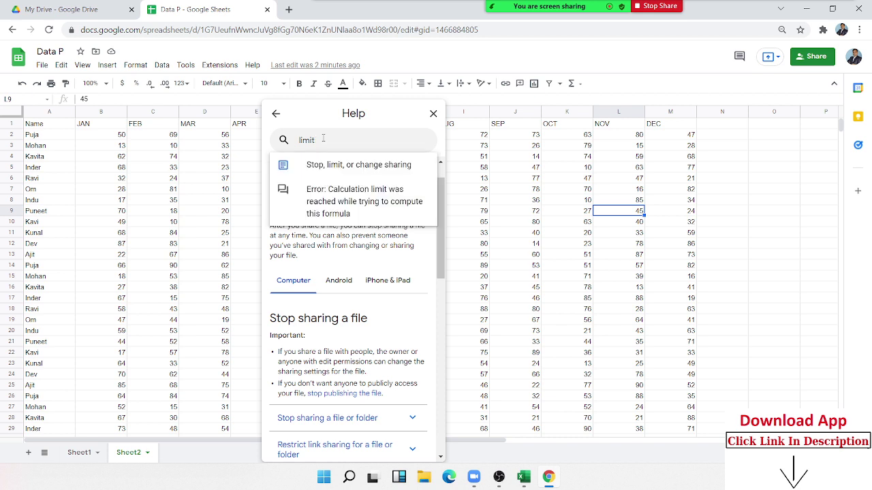
text(ation)
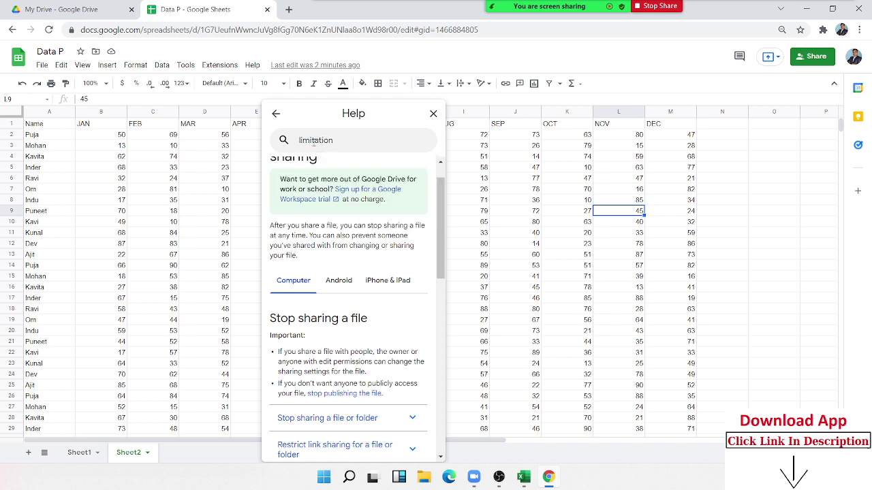
scroll(417, 194, up, 1)
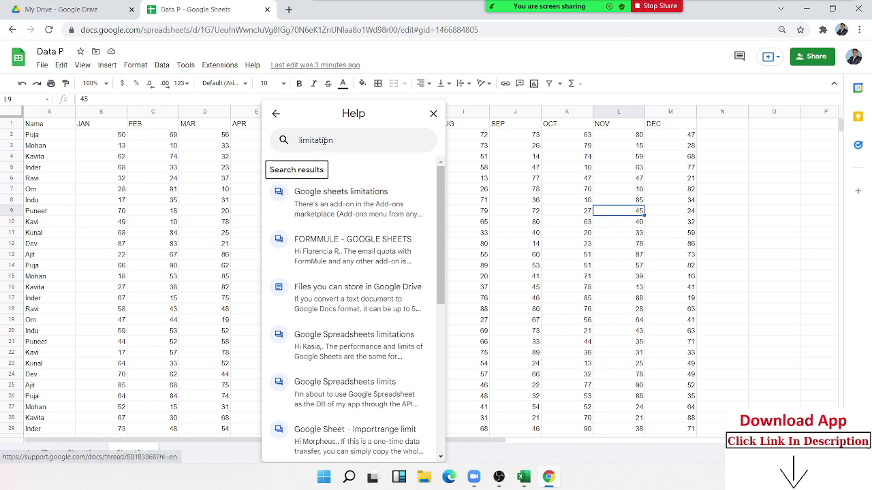
Open the 'Google sheets limitations' thread, move the help window lower, and read down it.
click(362, 204)
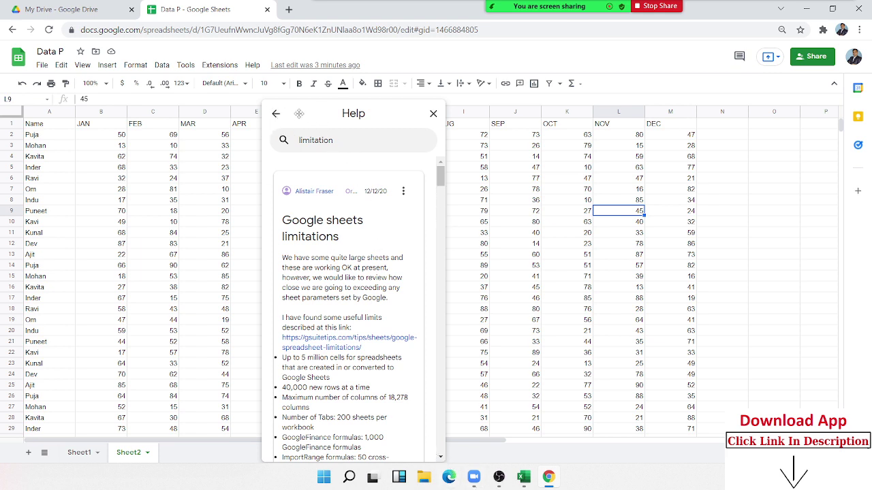
drag(298, 114, 300, 148)
scroll(338, 339, down, 5)
scroll(337, 342, down, 5)
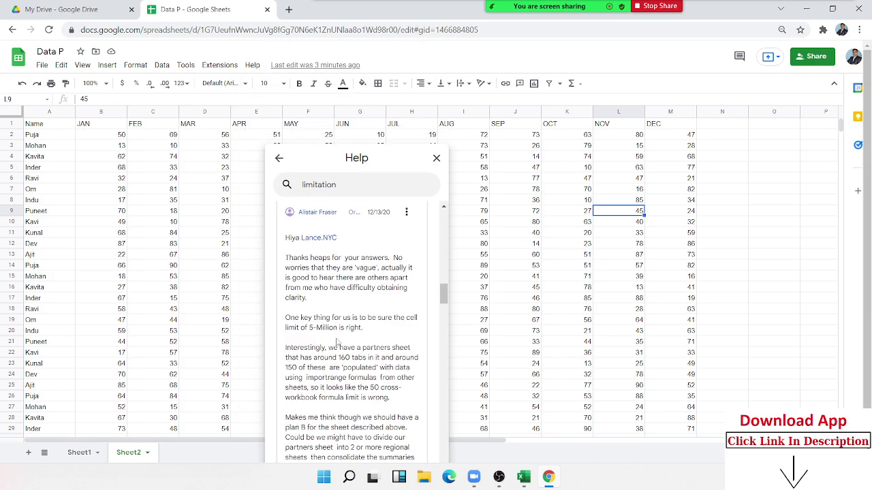
scroll(337, 343, down, 5)
scroll(337, 342, down, 5)
scroll(335, 341, down, 5)
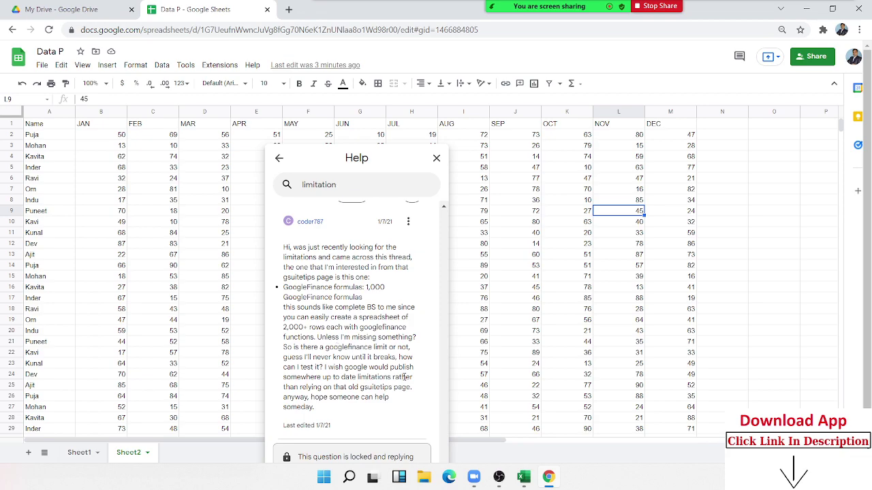
scroll(404, 376, down, 5)
scroll(404, 378, down, 3)
scroll(406, 381, down, 5)
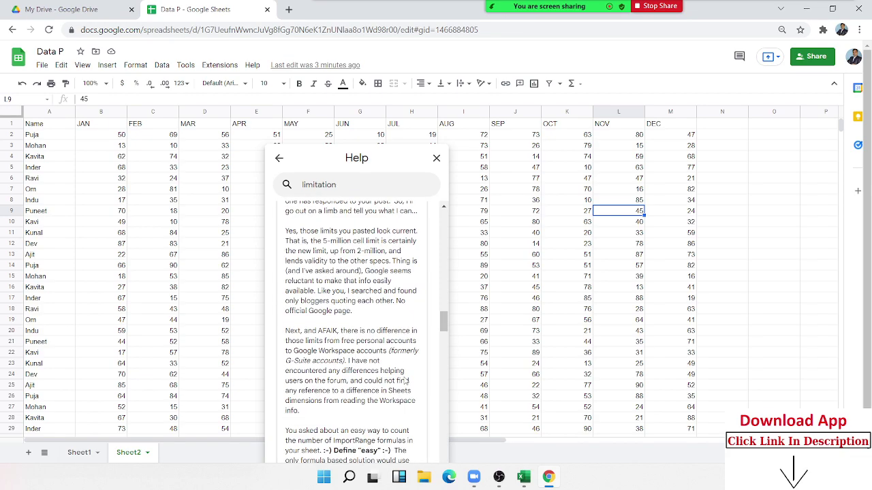
Scroll back up and select the sentence introducing the limits reference link.
scroll(406, 378, up, 3)
scroll(405, 380, up, 5)
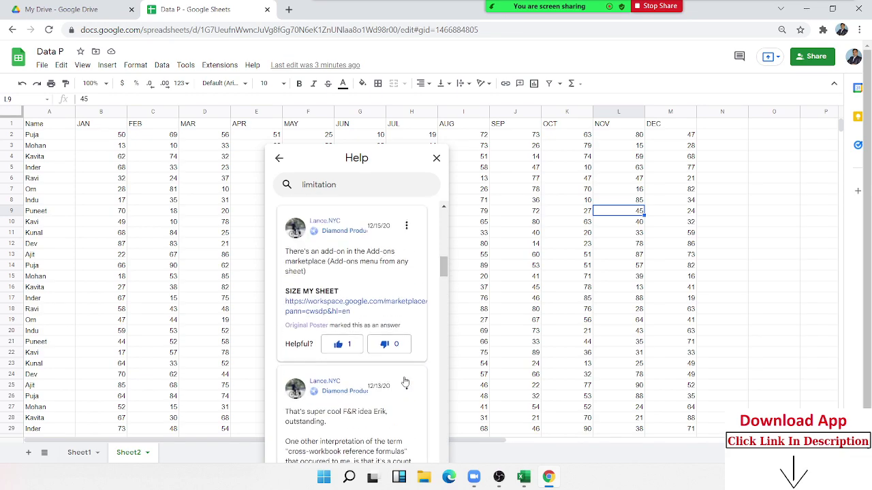
scroll(405, 382, up, 3)
scroll(404, 382, up, 5)
scroll(405, 380, down, 5)
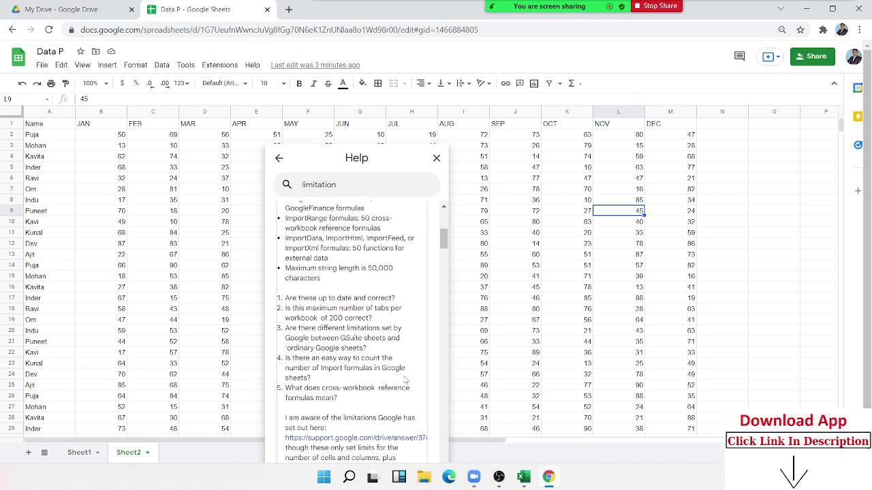
scroll(378, 350, up, 5)
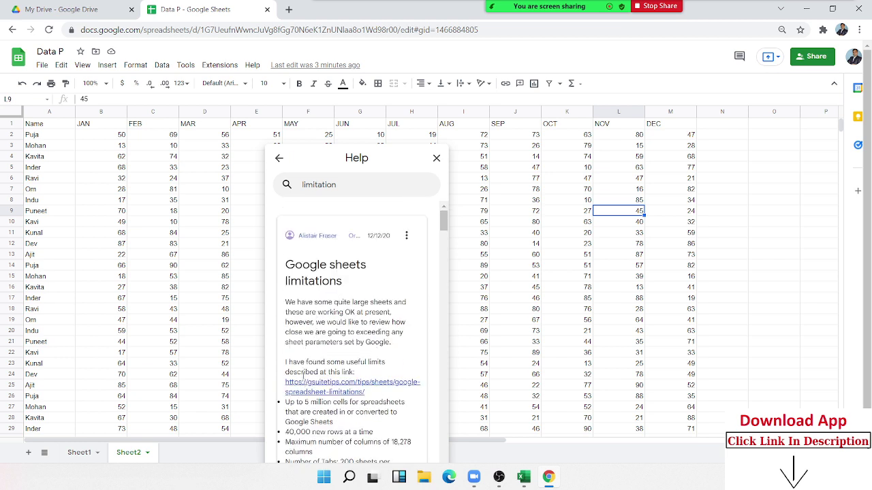
triple_click(307, 363)
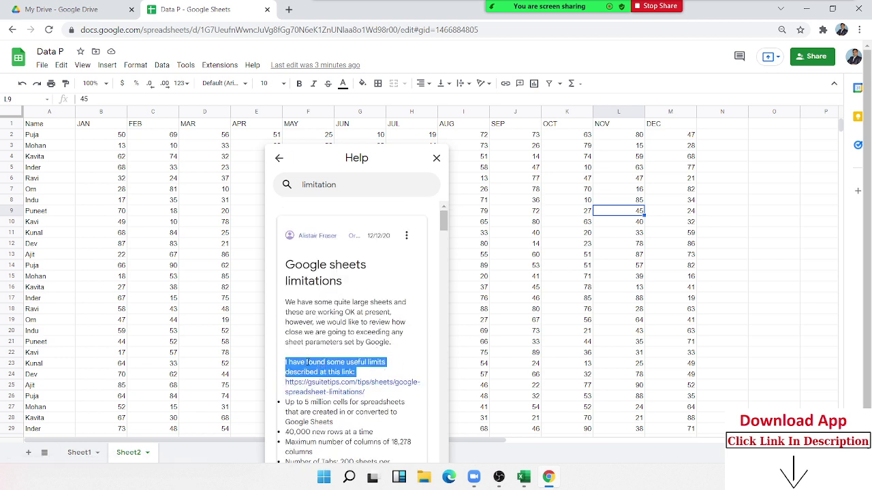
Open the linked Google Spreadsheet limitations article in a new tab.
click(327, 393)
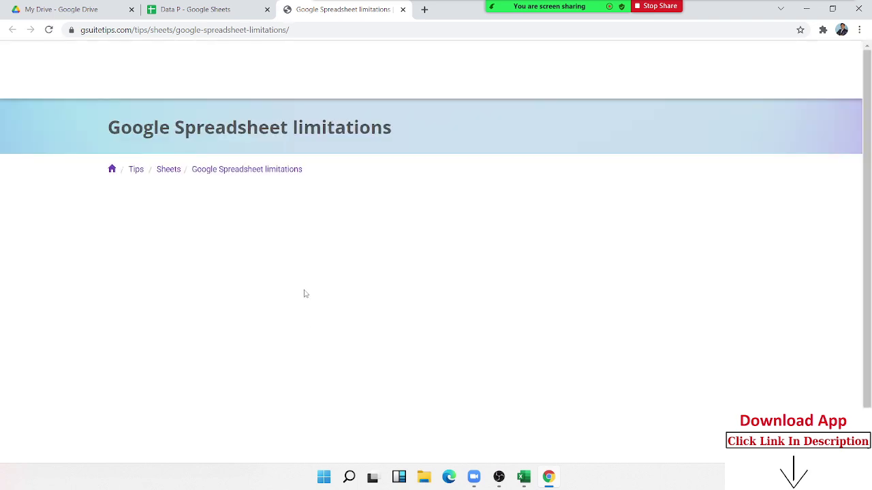
scroll(317, 319, down, 5)
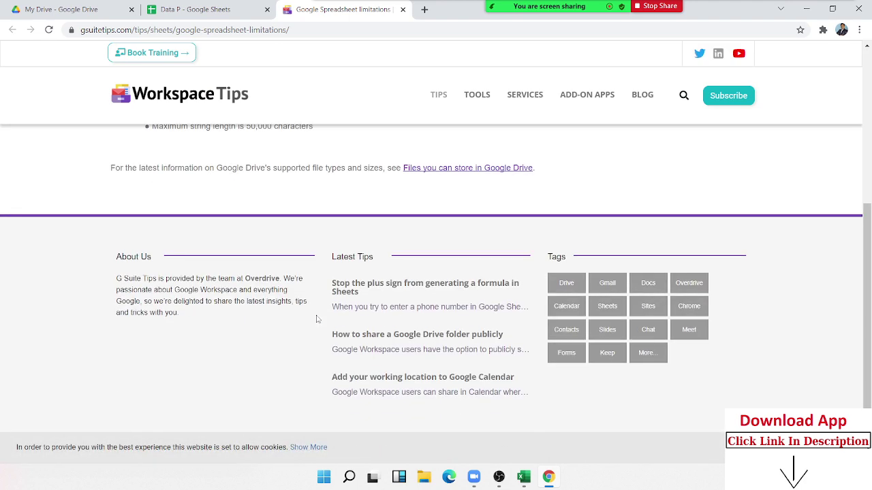
scroll(317, 319, up, 5)
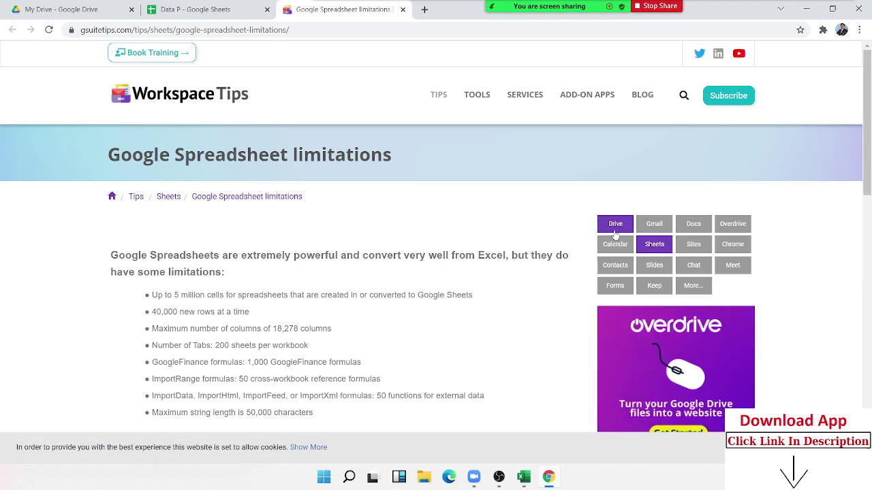
Go to the Workspace Tips Sheets category page and glance over it.
click(643, 248)
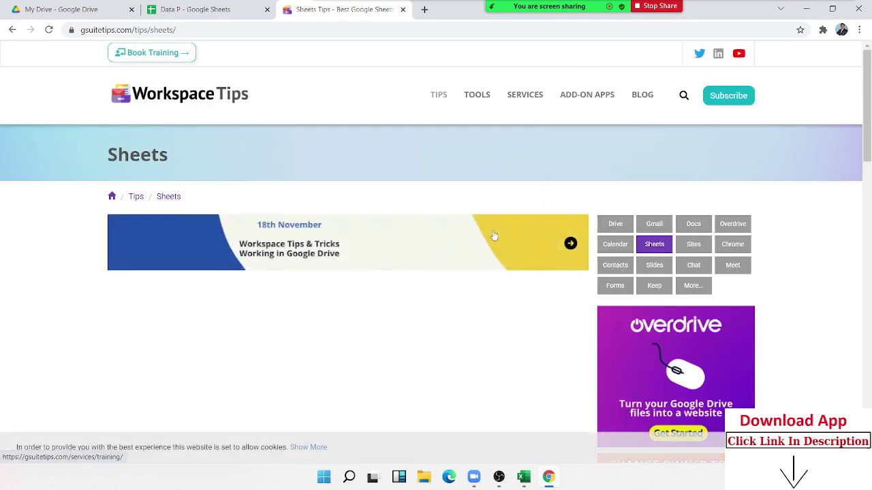
scroll(502, 239, down, 5)
scroll(485, 237, up, 4)
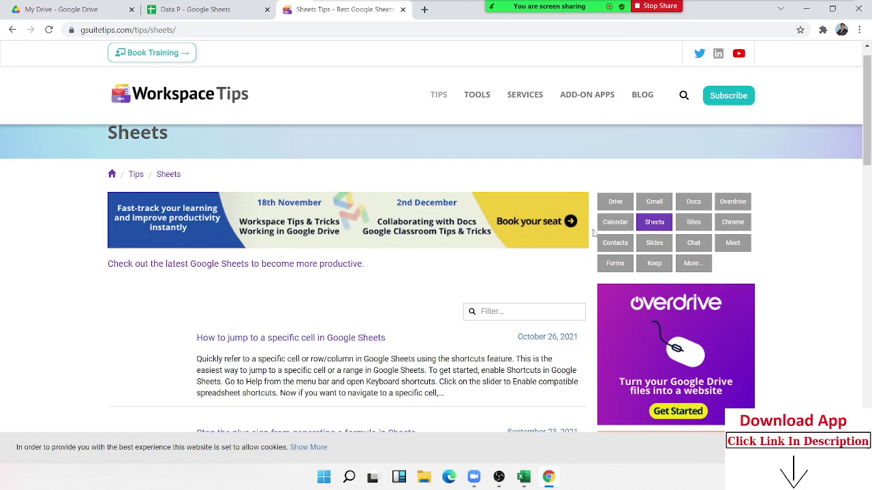
scroll(469, 266, down, 4)
scroll(467, 266, up, 4)
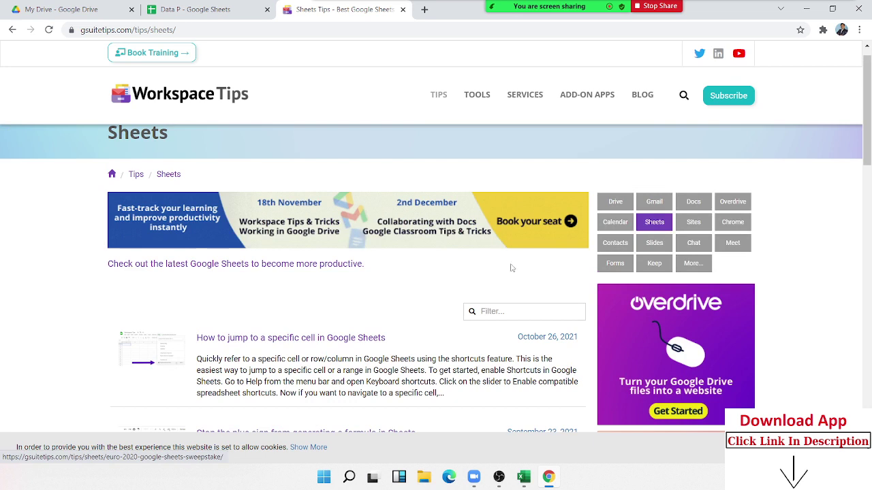
Reload the Sheets tips page, browse its 40-tip list, and return to the top.
click(657, 224)
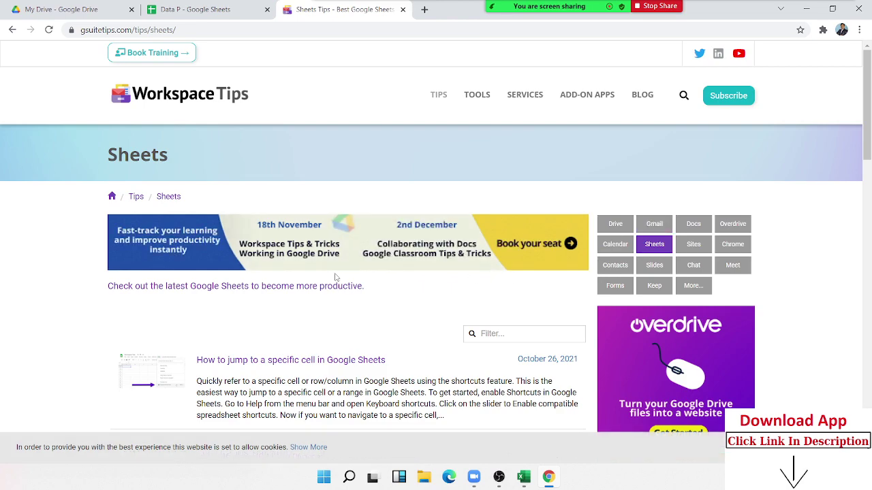
scroll(337, 282, down, 4)
scroll(338, 279, down, 4)
scroll(339, 279, up, 10)
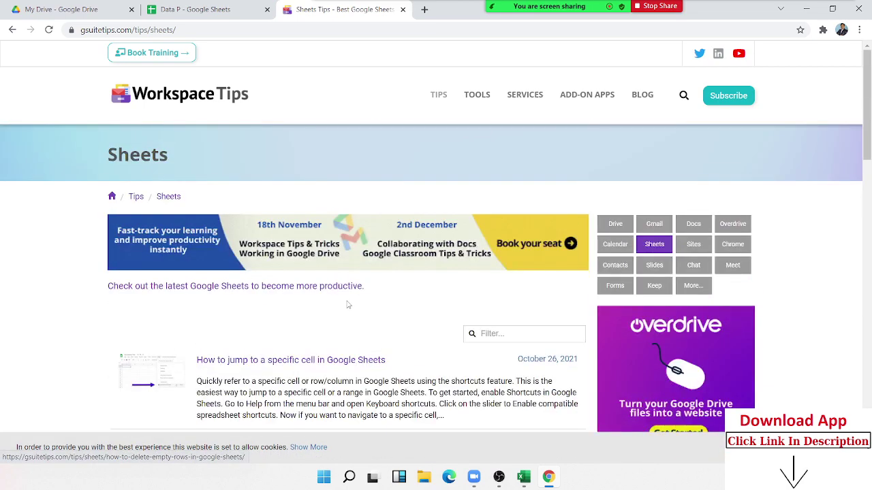
scroll(348, 303, down, 5)
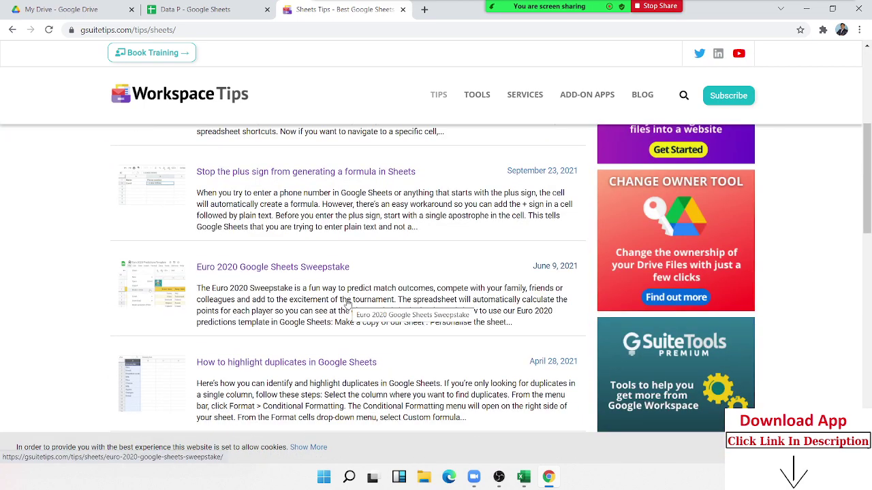
scroll(323, 284, down, 5)
scroll(323, 286, down, 4)
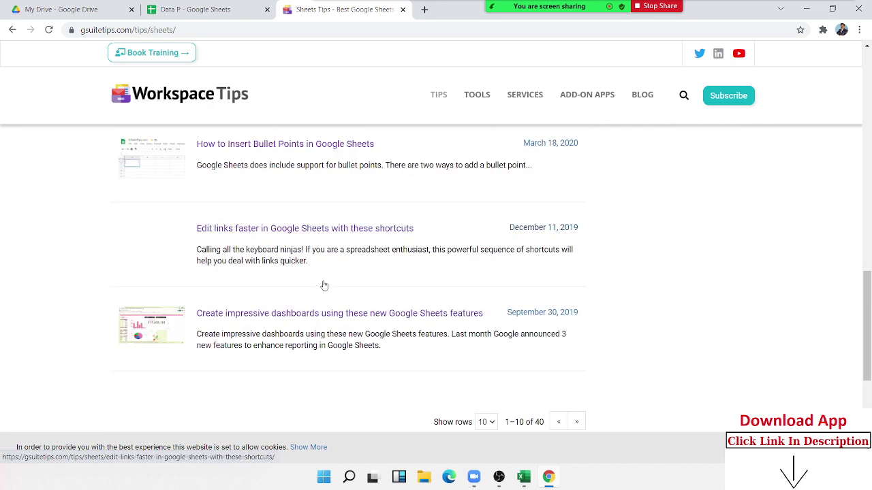
scroll(323, 286, up, 15)
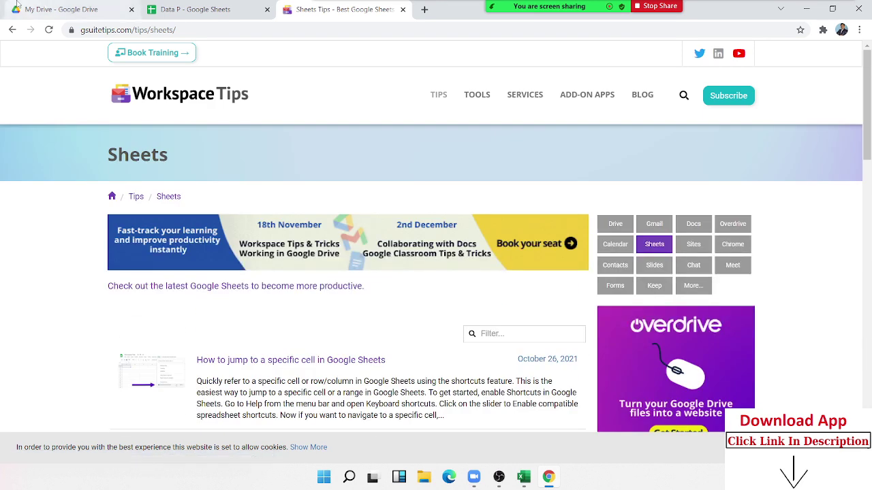
Go back to the limitations article, dismiss the subscribe popup, and scroll to the limits.
click(9, 36)
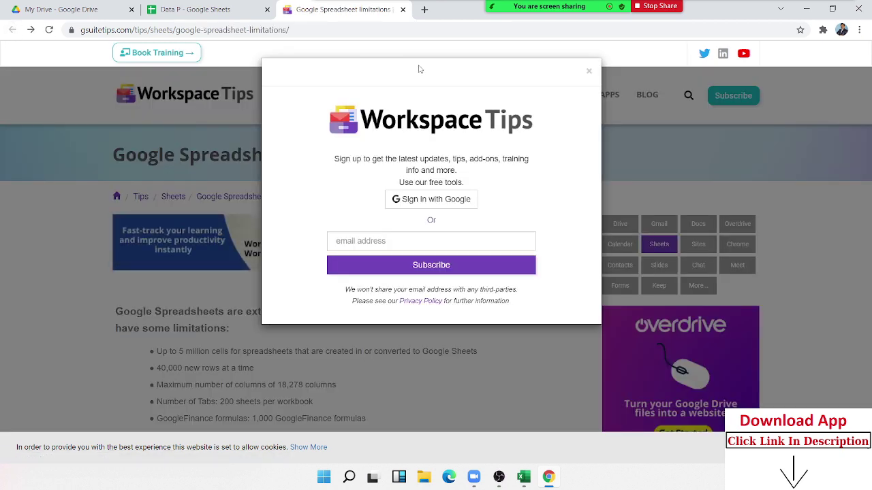
click(589, 72)
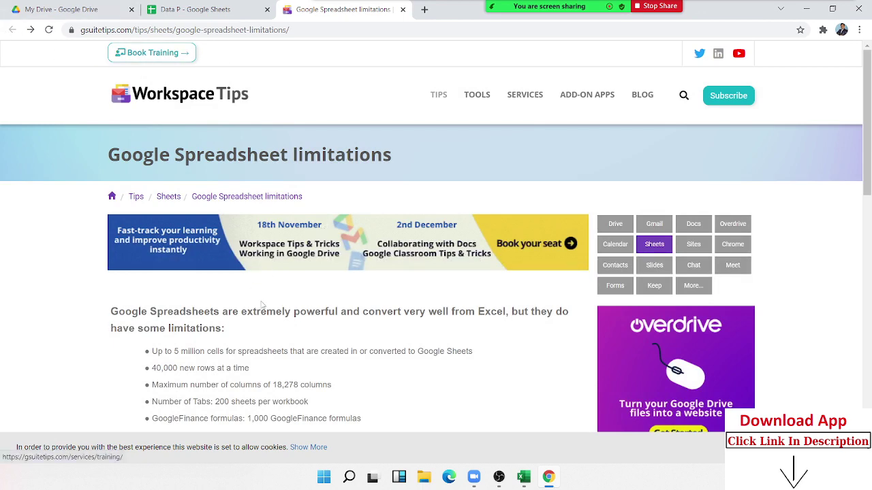
drag(868, 181, 868, 198)
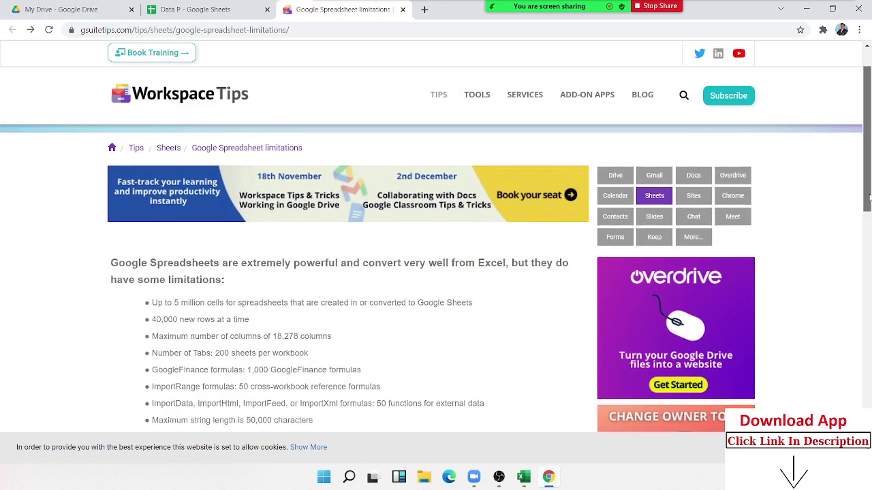
scroll(868, 198, down, 2)
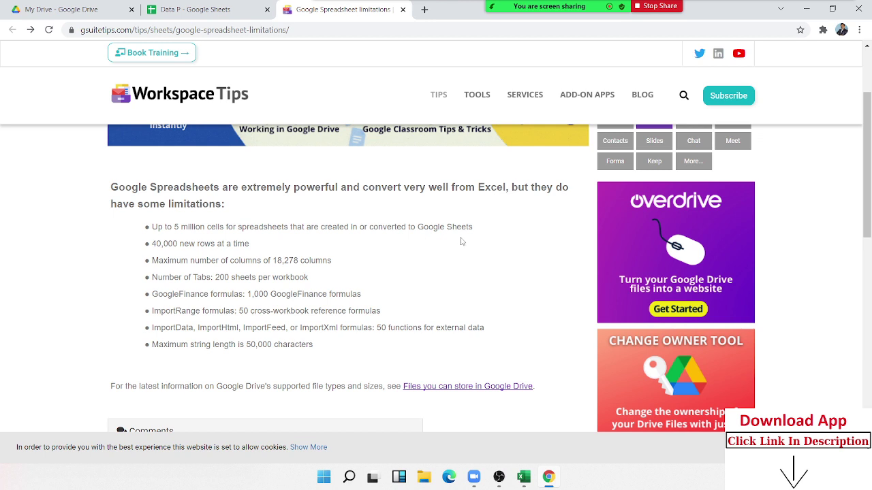
Highlight the 40,000 new rows, 18,278 columns, Number of Tabs and GoogleFinance limit lines.
double_click(170, 243)
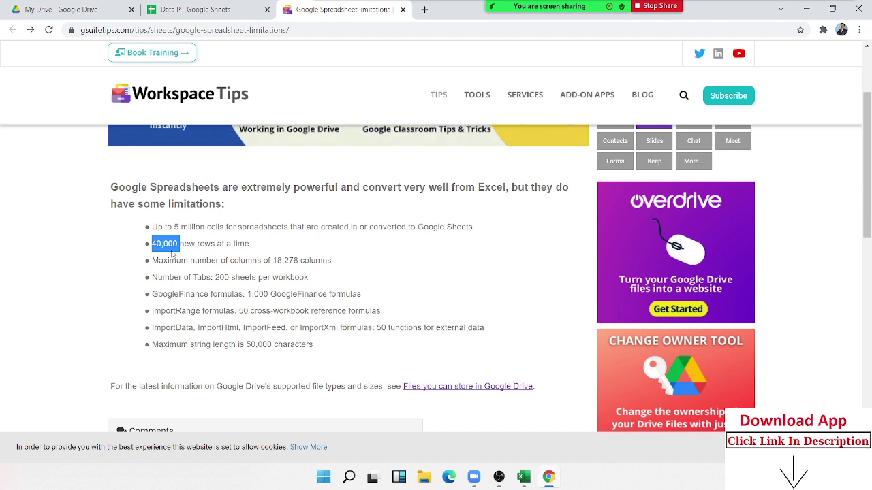
triple_click(196, 245)
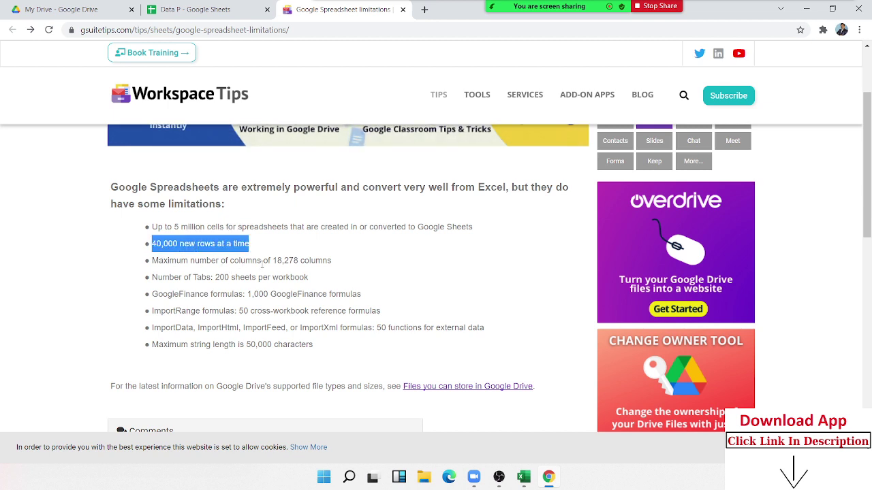
drag(272, 261, 298, 263)
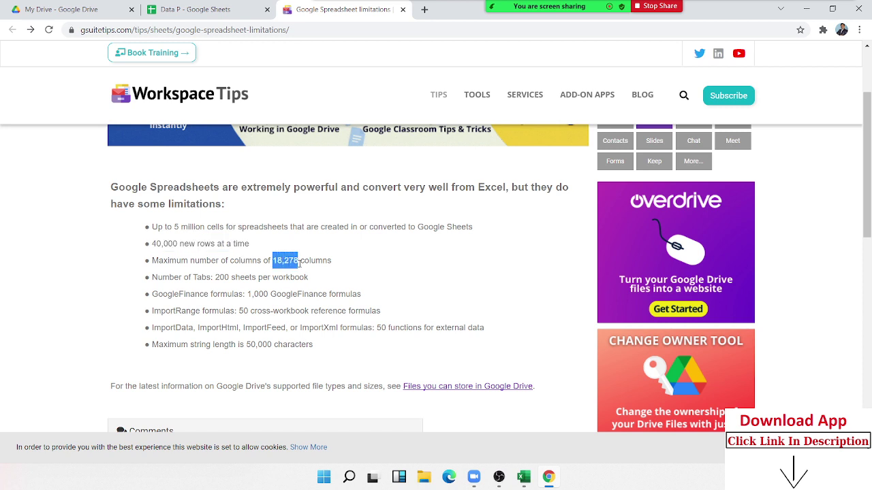
double_click(187, 278)
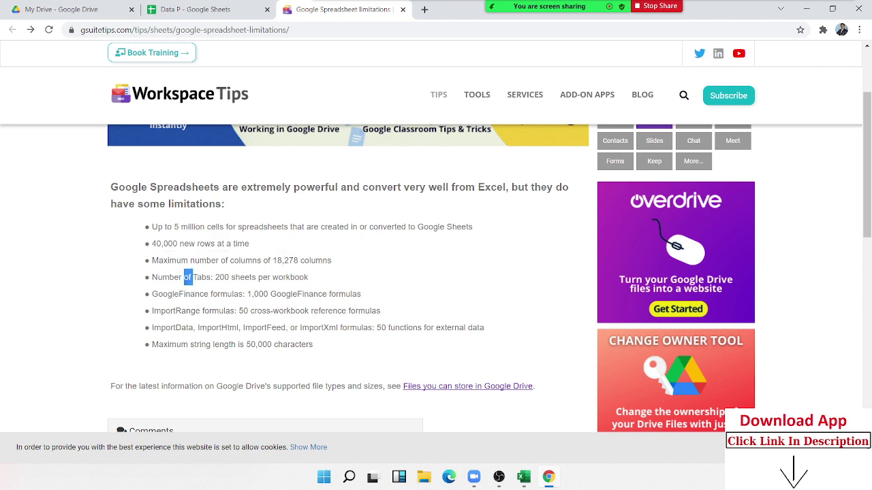
triple_click(218, 279)
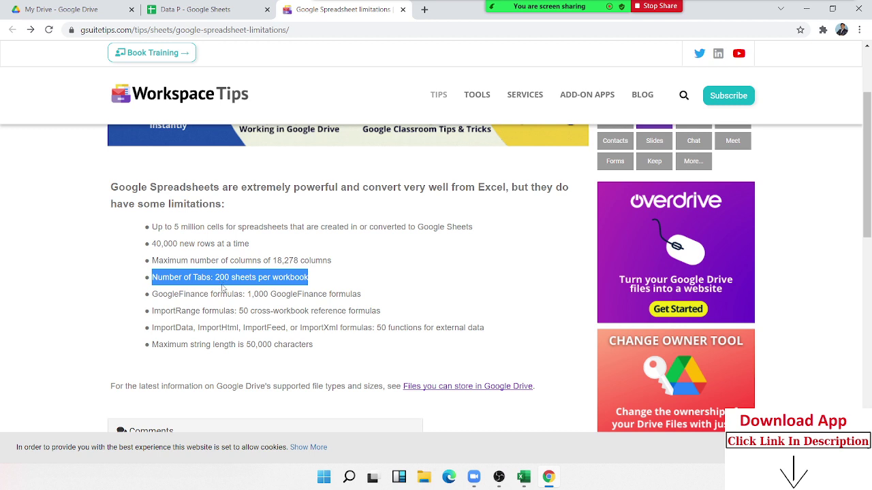
triple_click(205, 294)
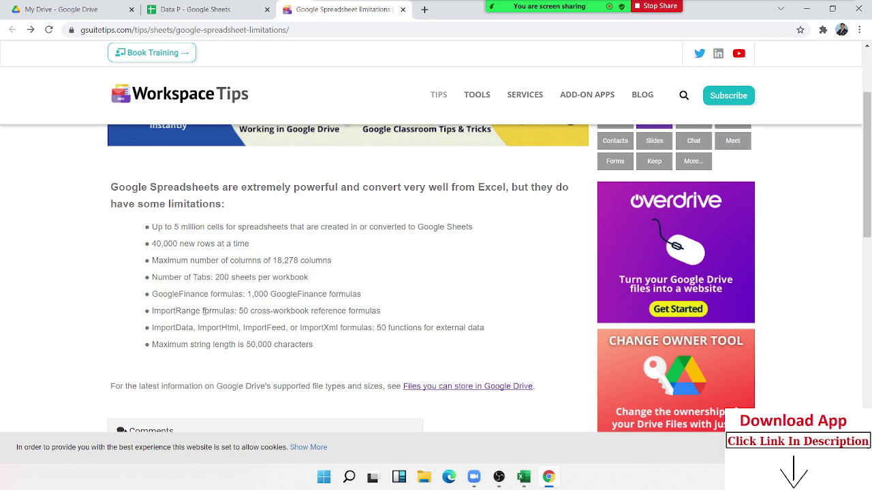
double_click(204, 310)
triple_click(222, 296)
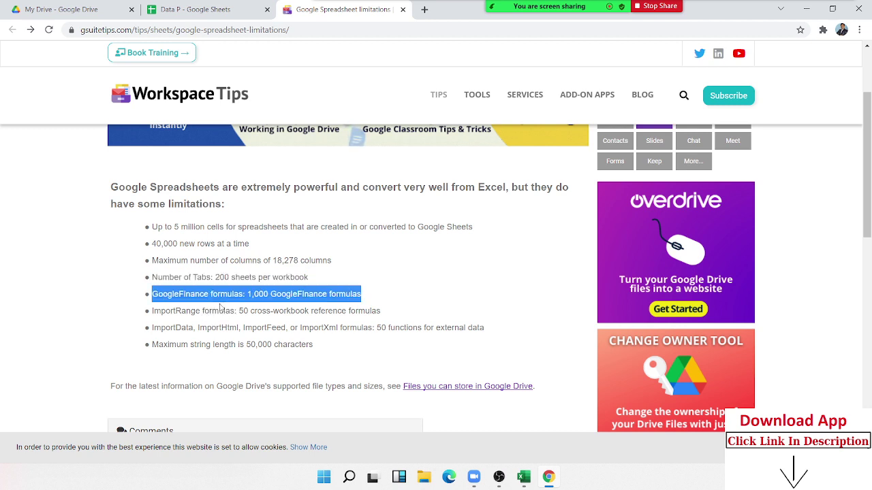
Highlight the ImportRange, external data functions and 50,000-character string length limits.
double_click(219, 311)
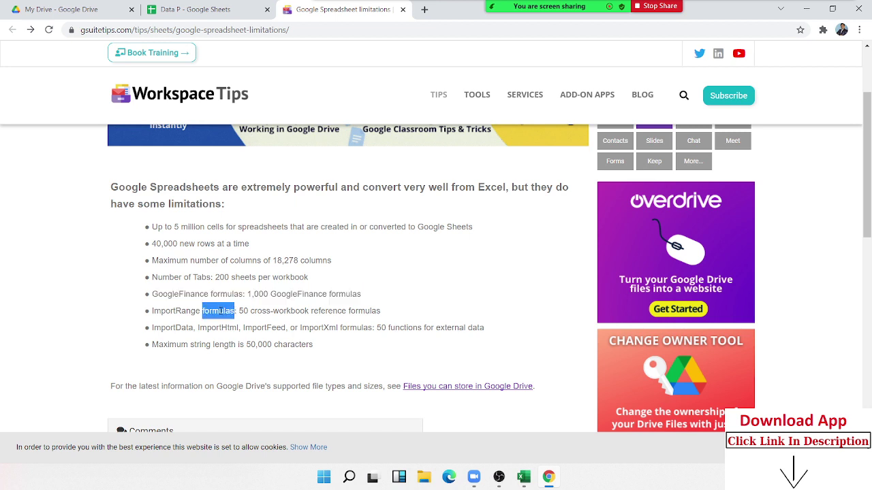
triple_click(219, 310)
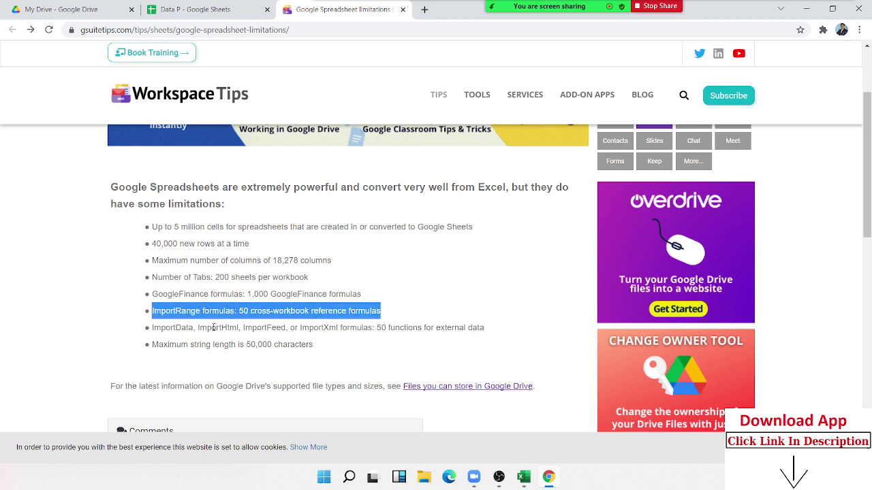
click(214, 327)
double_click(214, 327)
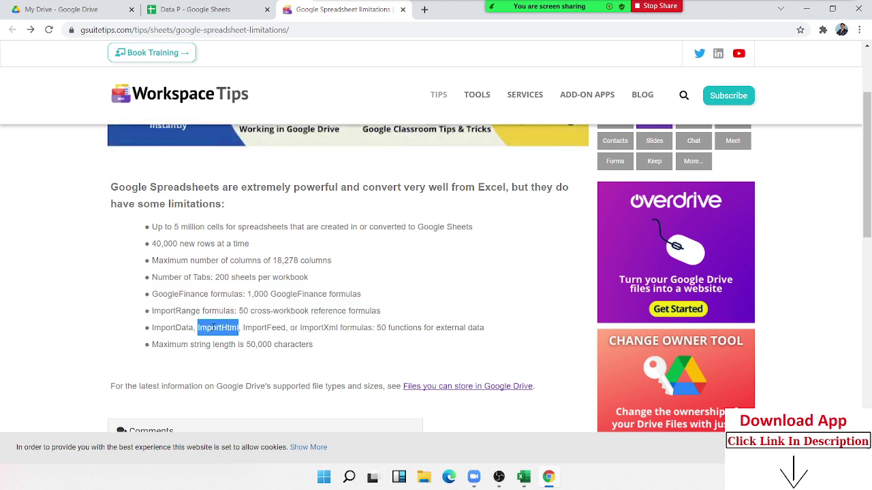
triple_click(213, 327)
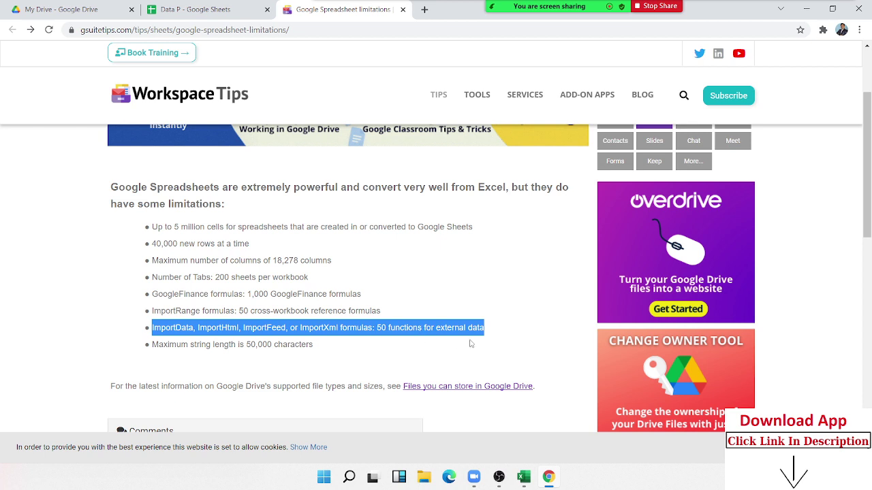
double_click(259, 344)
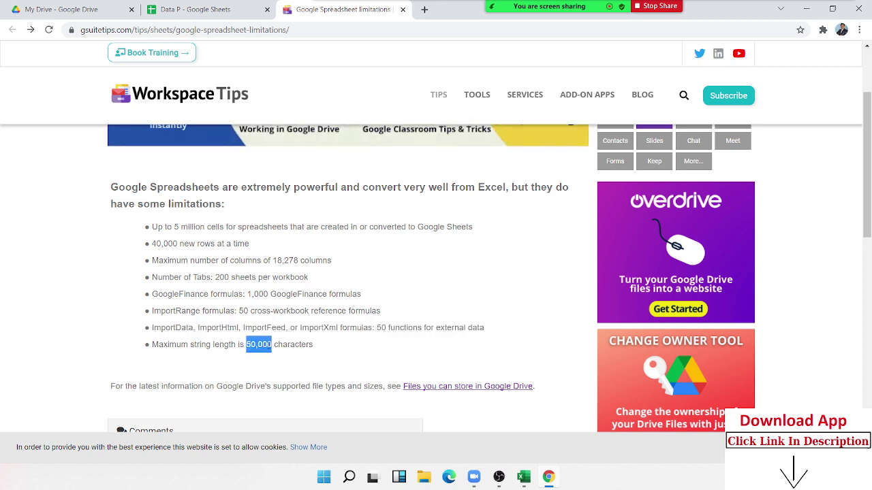
double_click(296, 350)
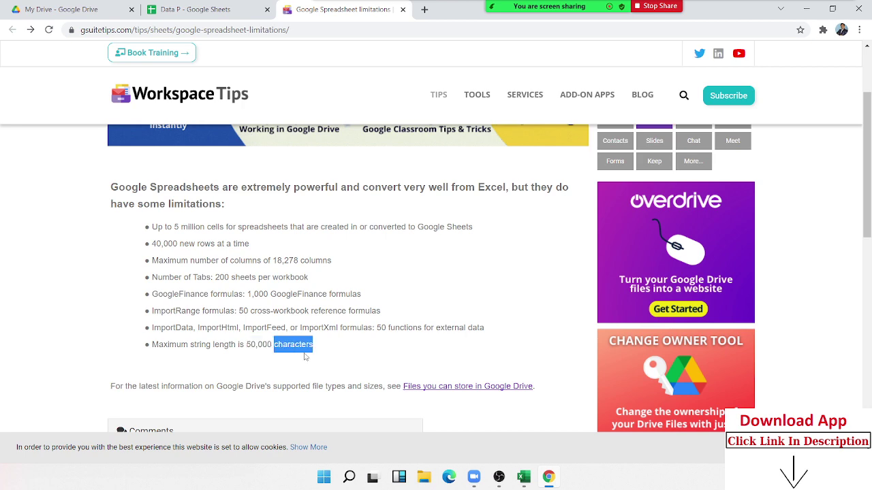
scroll(307, 357, down, 4)
scroll(307, 357, up, 4)
scroll(344, 373, up, 2)
View the Google Workspace Training page's course table, then return to the Data P spreadsheet.
click(134, 55)
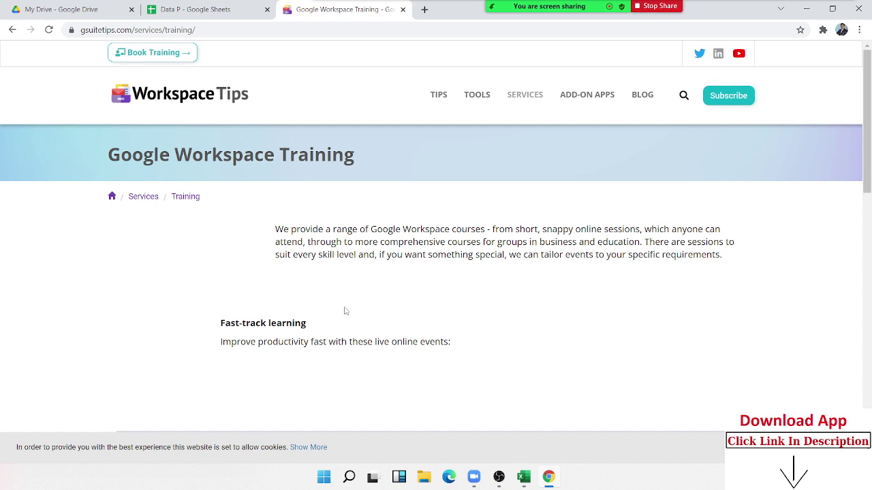
scroll(470, 286, down, 5)
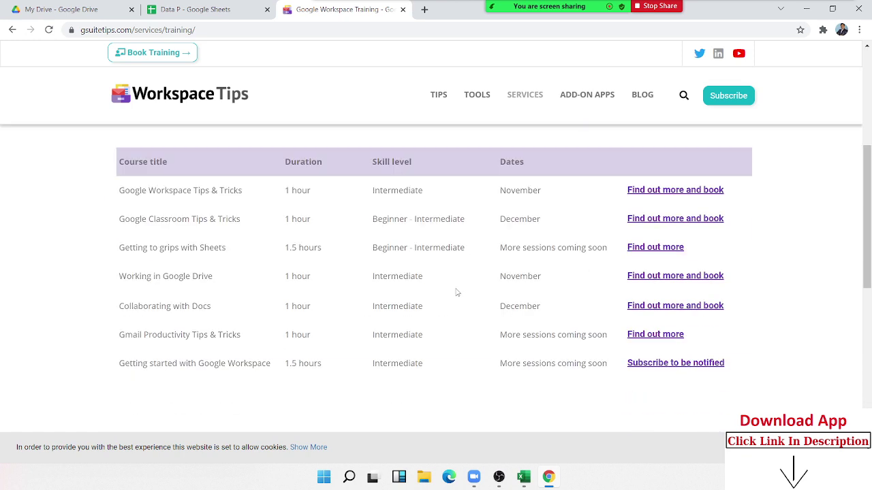
scroll(455, 292, up, 5)
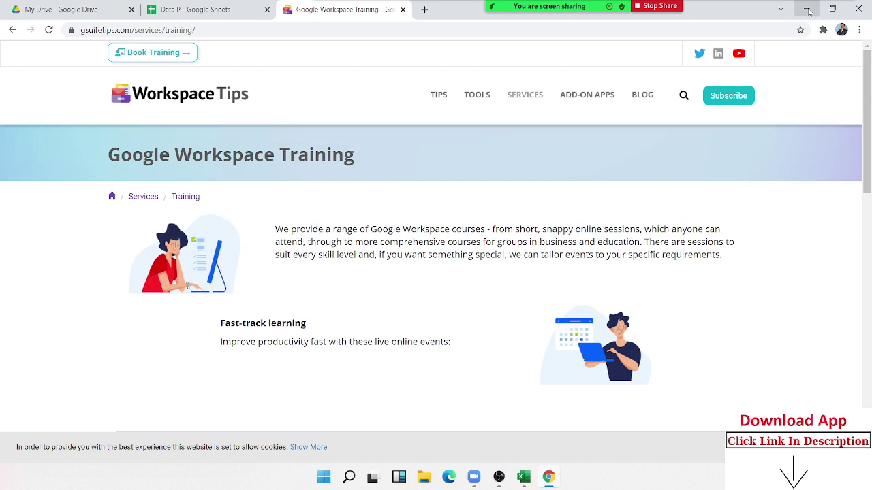
click(207, 13)
Move the Help panel aside, close it, and select cell D10.
mouse_move(340, 162)
mouse_down()
mouse_move(433, 144)
mouse_move(544, 144)
mouse_up()
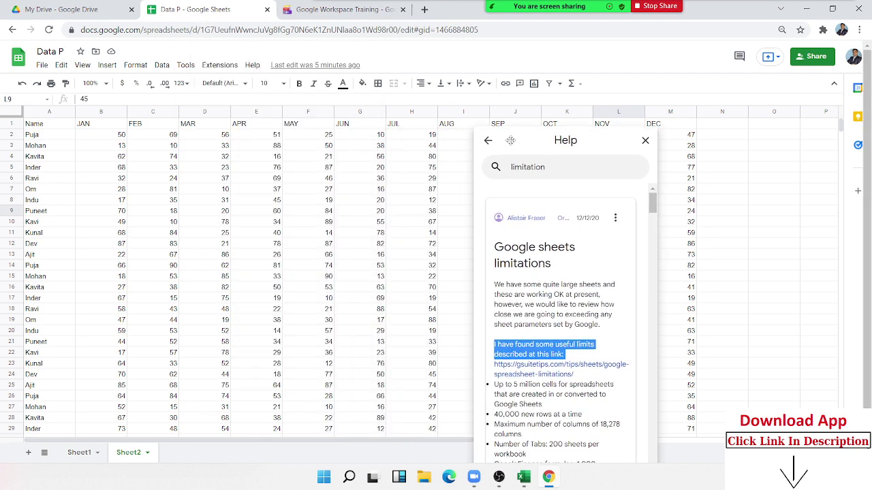
click(645, 141)
click(228, 223)
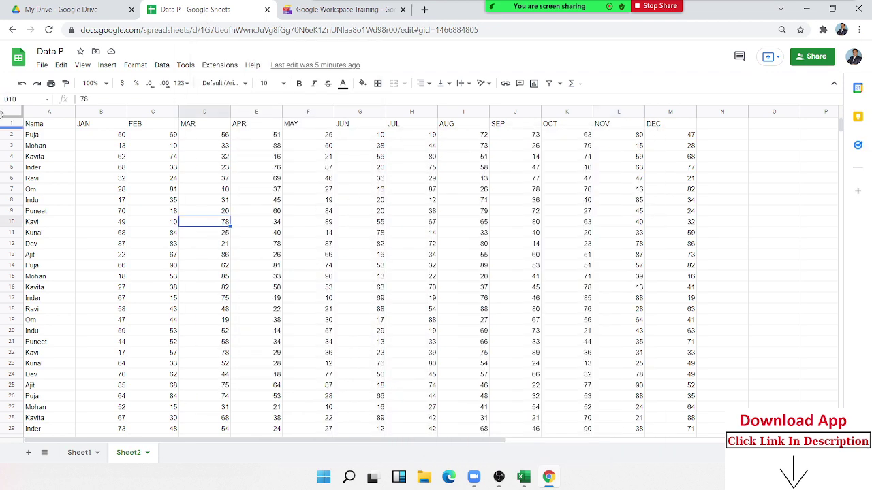
Open and close the File menu, select C6, and minimise the browser and Excel.
click(43, 65)
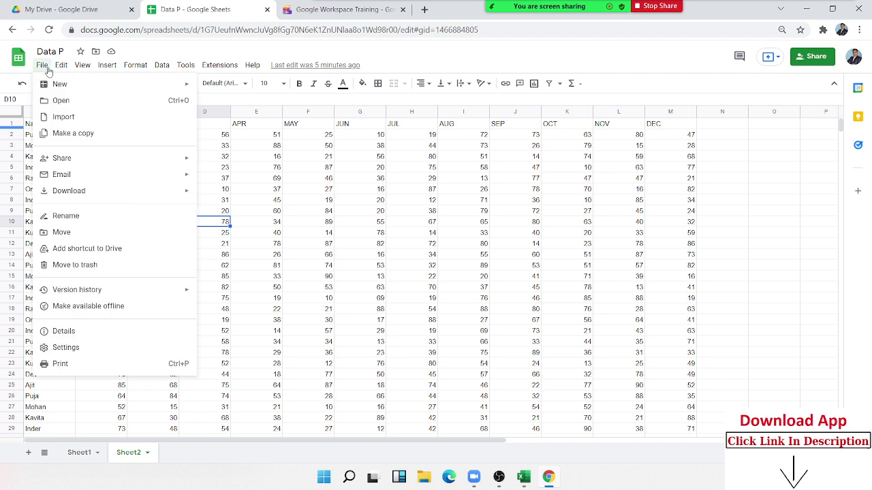
click(60, 66)
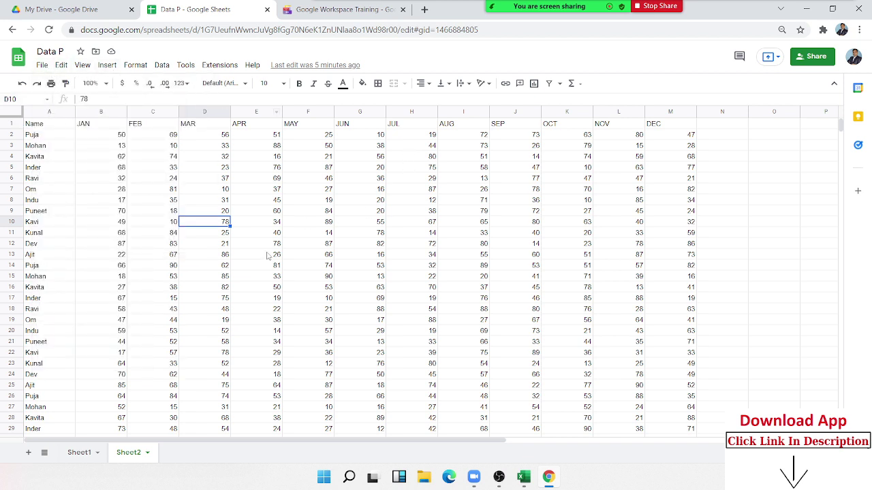
click(153, 179)
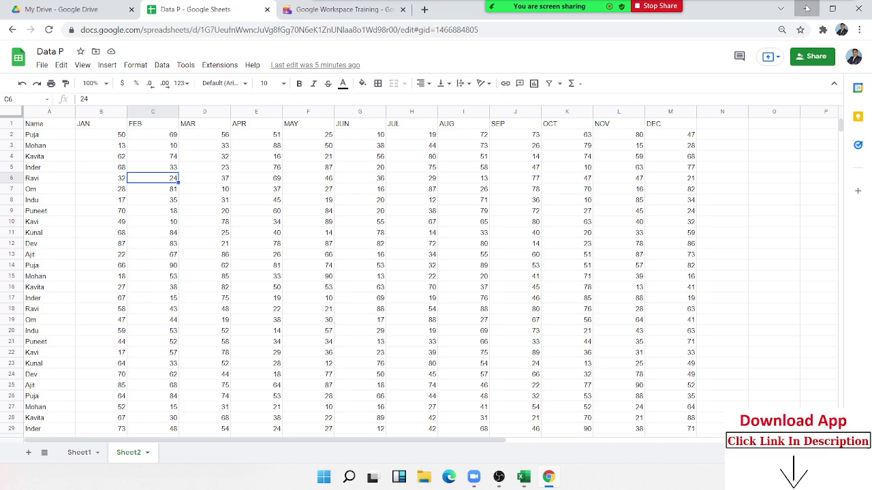
click(806, 9)
click(807, 8)
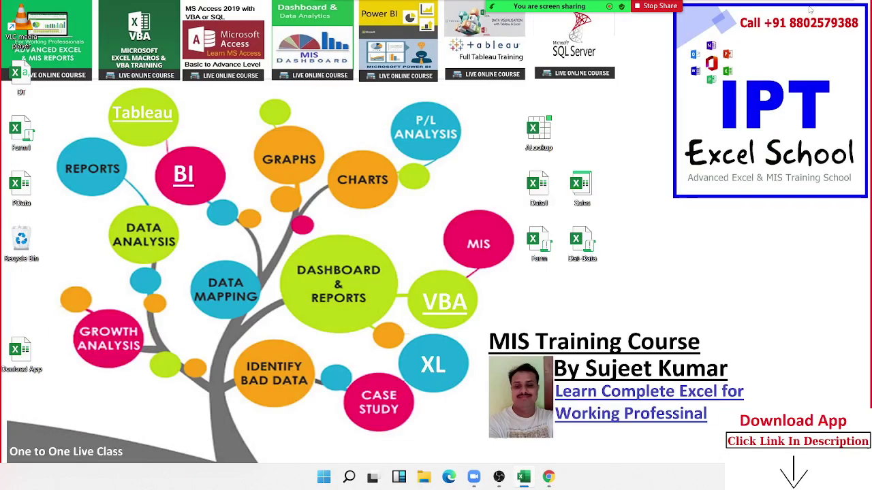